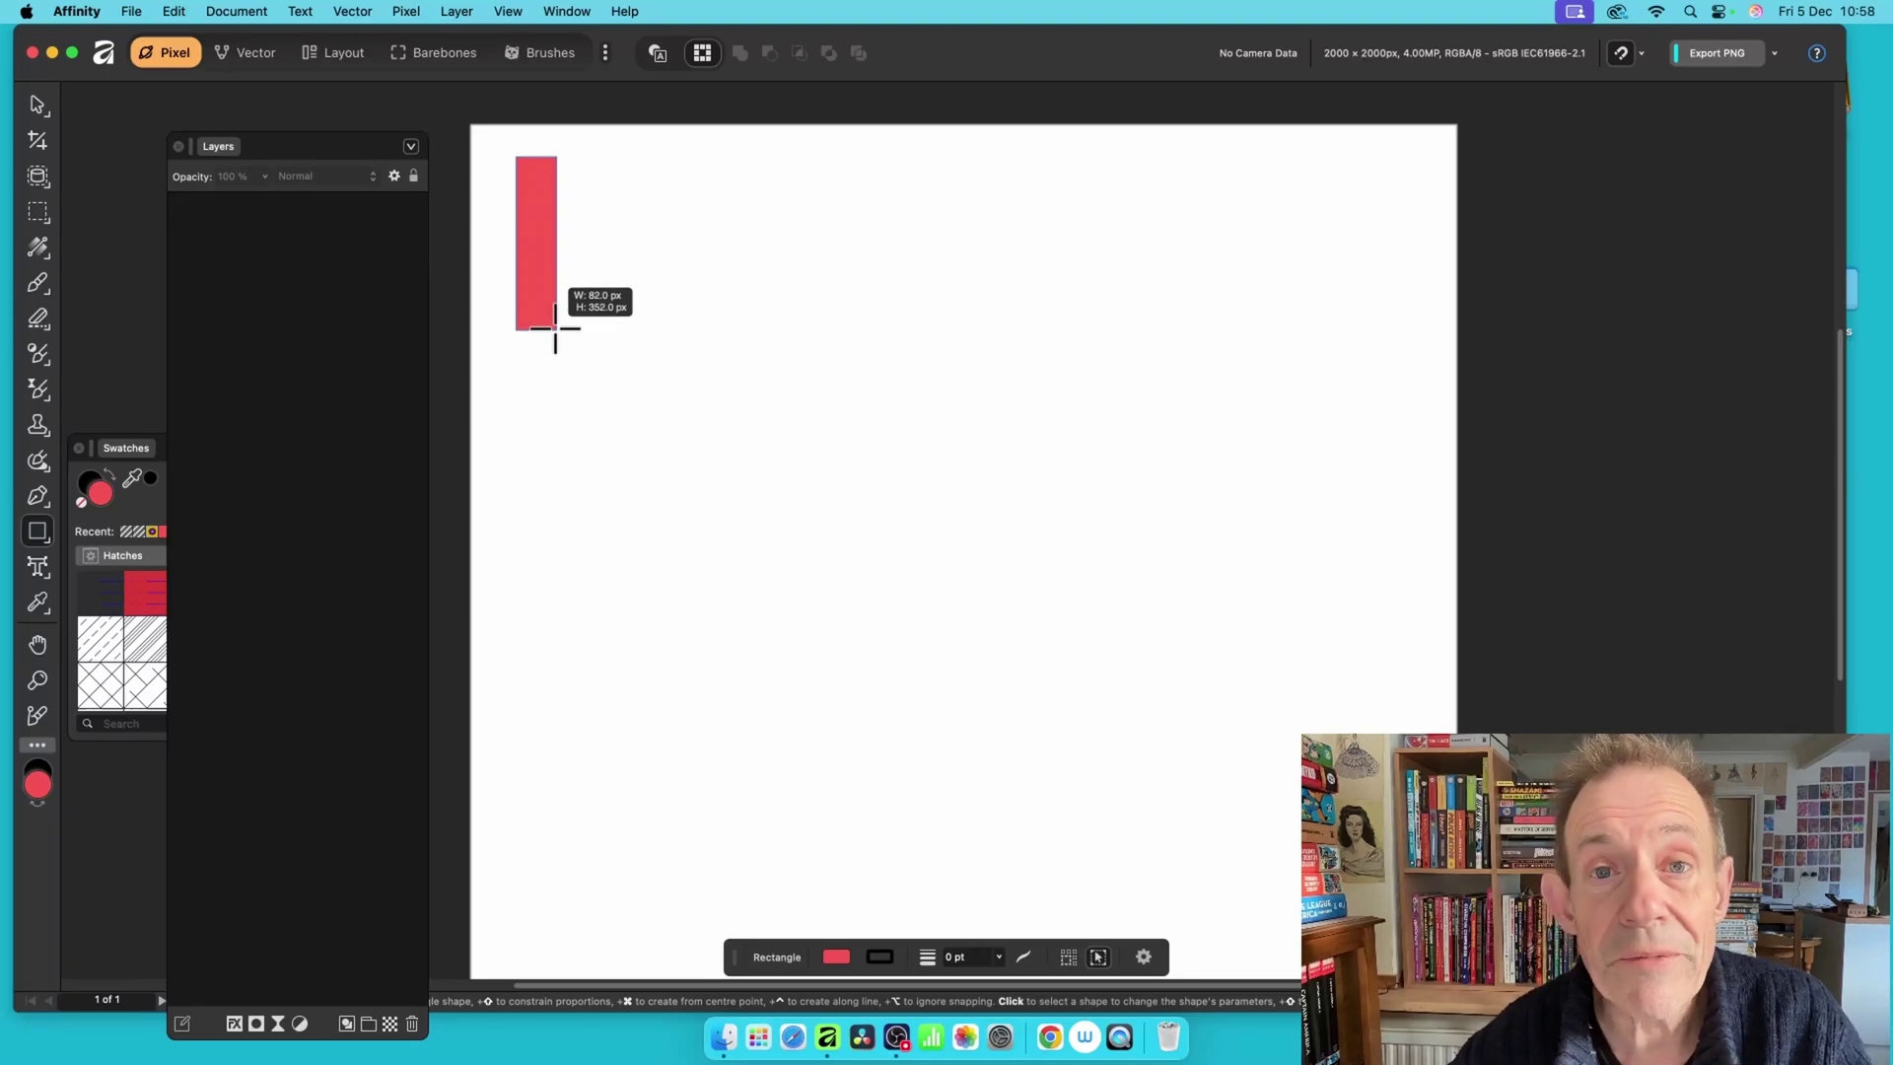
# Finish the trial row of 18 red 82 × 352 px rectangles, then delete them all.
pyautogui.press('Right')
pyautogui.press('Right')
pyautogui.press('Right')
pyautogui.press('Right')
pyautogui.press('Right')
pyautogui.press('Right')
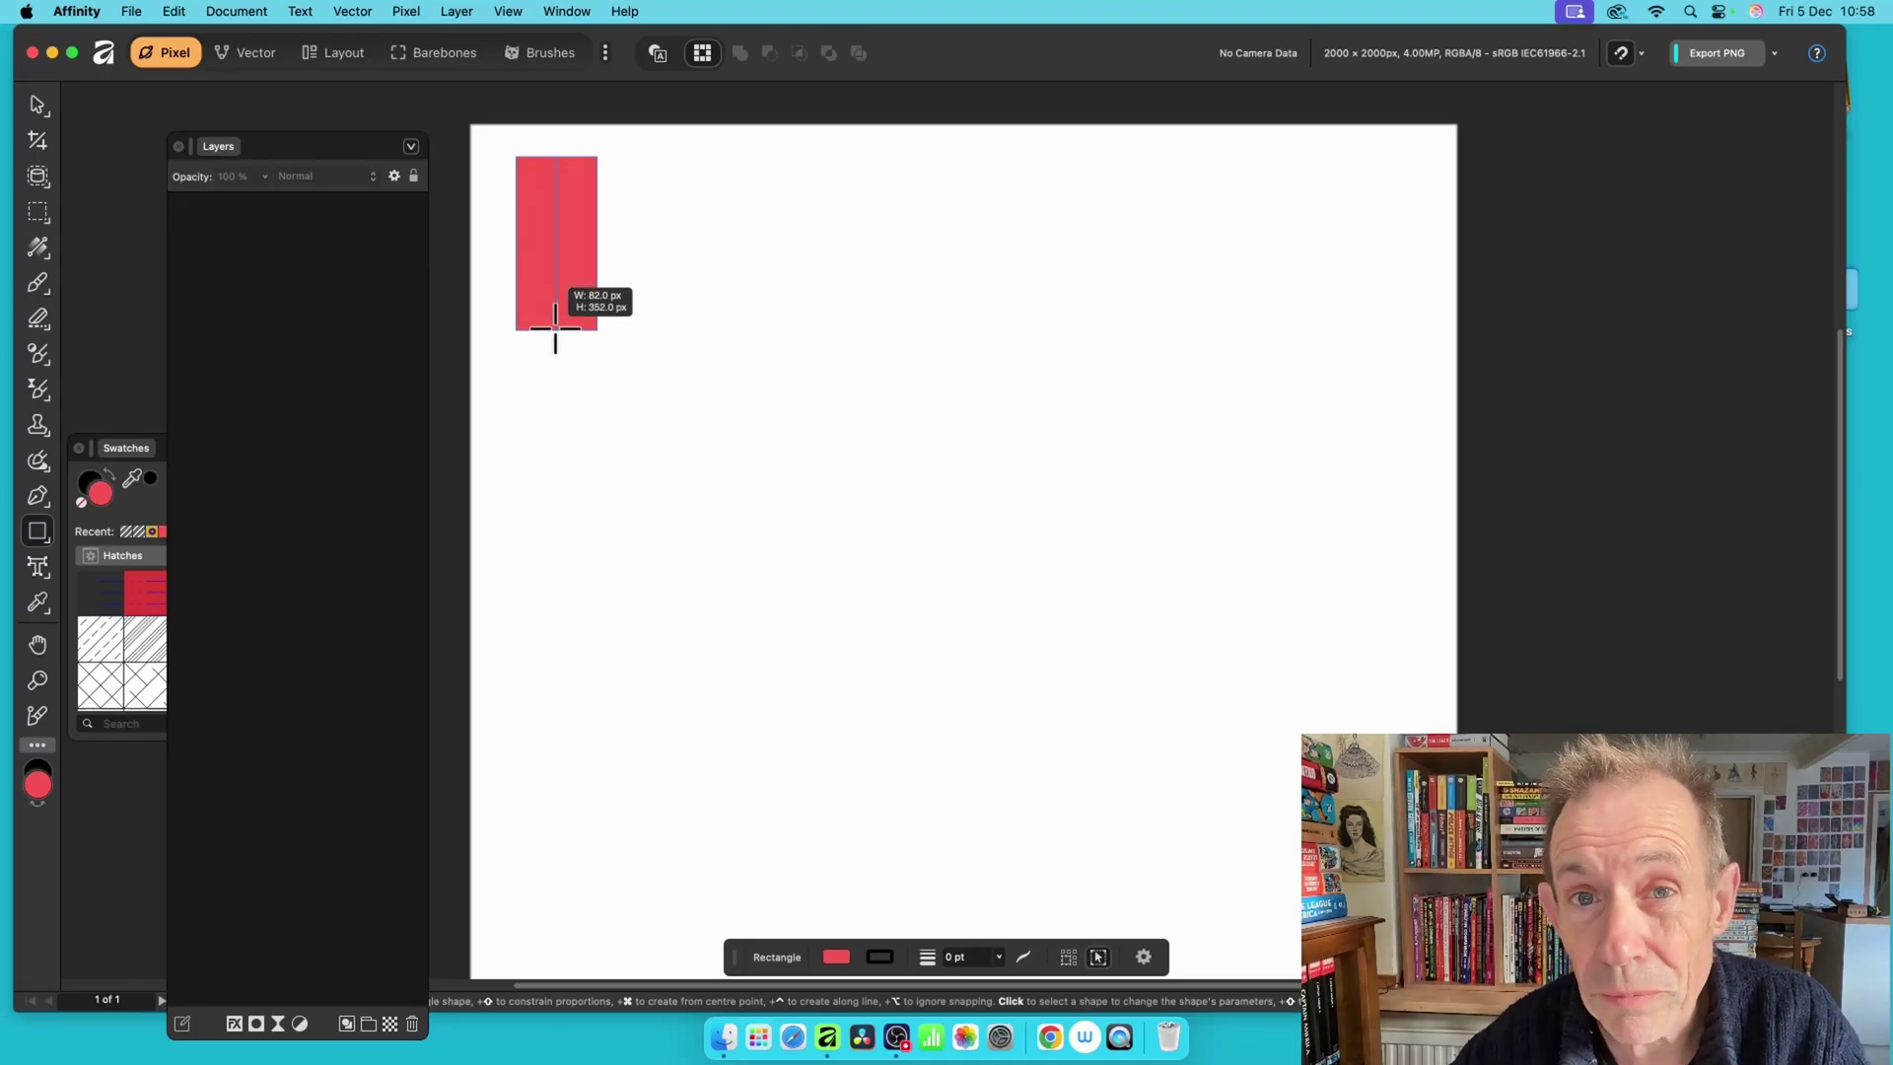
pyautogui.press('Right')
pyautogui.press('Right')
pyautogui.press('Right')
pyautogui.press('Right')
pyautogui.press('Right')
pyautogui.press('Right')
pyautogui.press('Right')
pyautogui.press('Right')
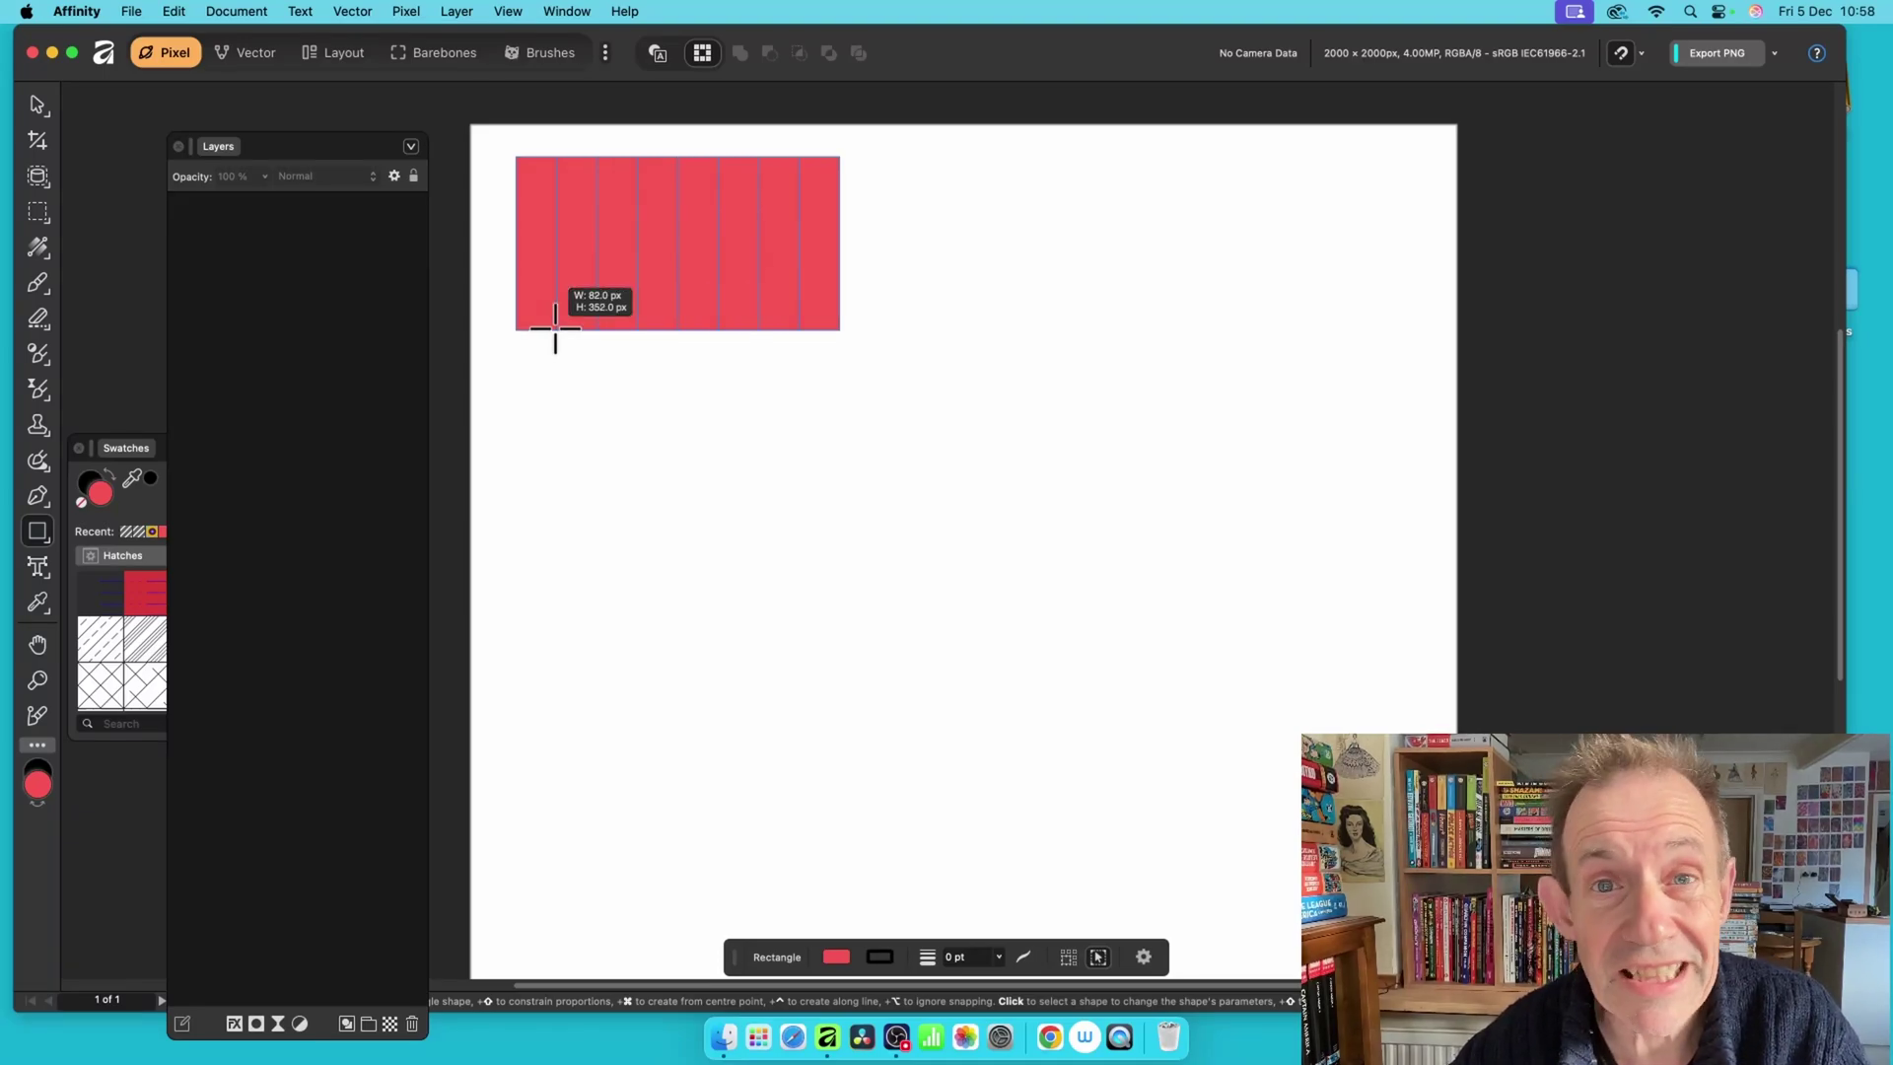
pyautogui.press('Right')
pyautogui.press('Right')
pyautogui.press('Right')
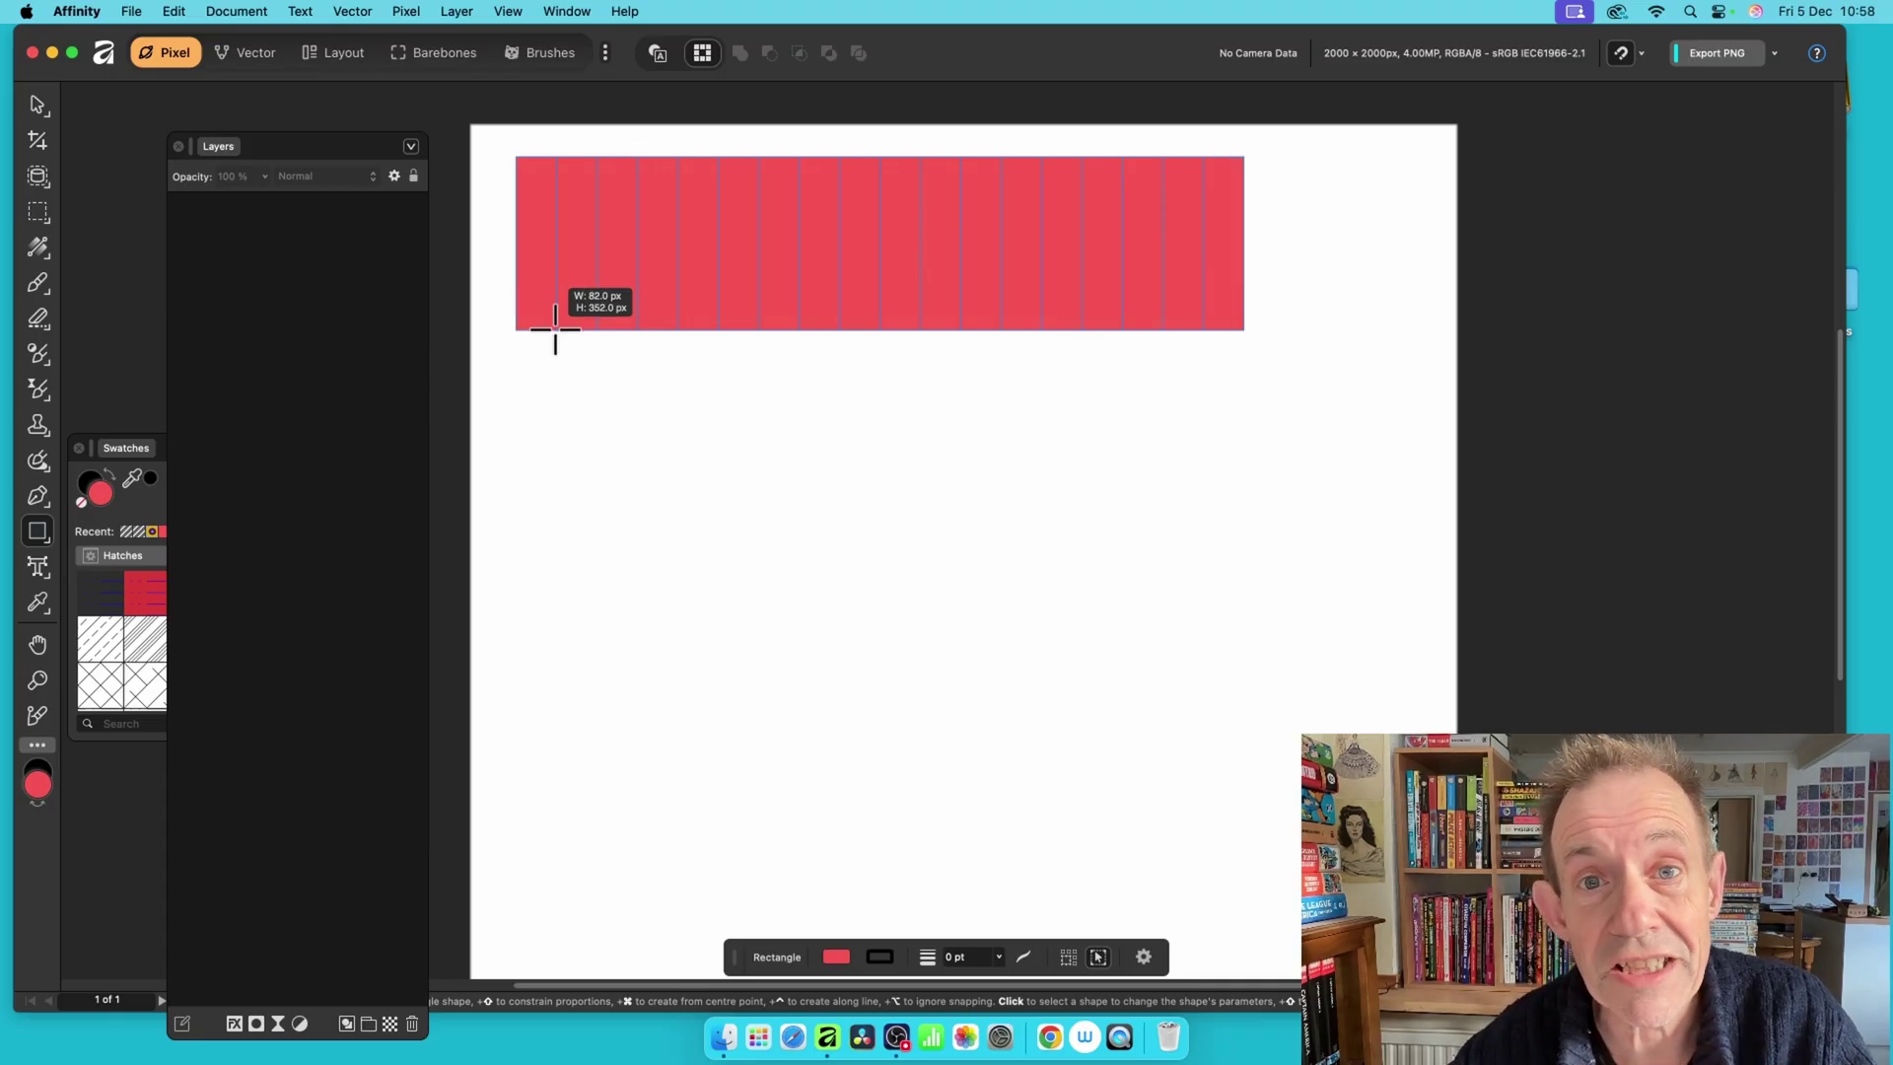
pyautogui.moveTo(555, 330); pyautogui.dragTo(555, 330)
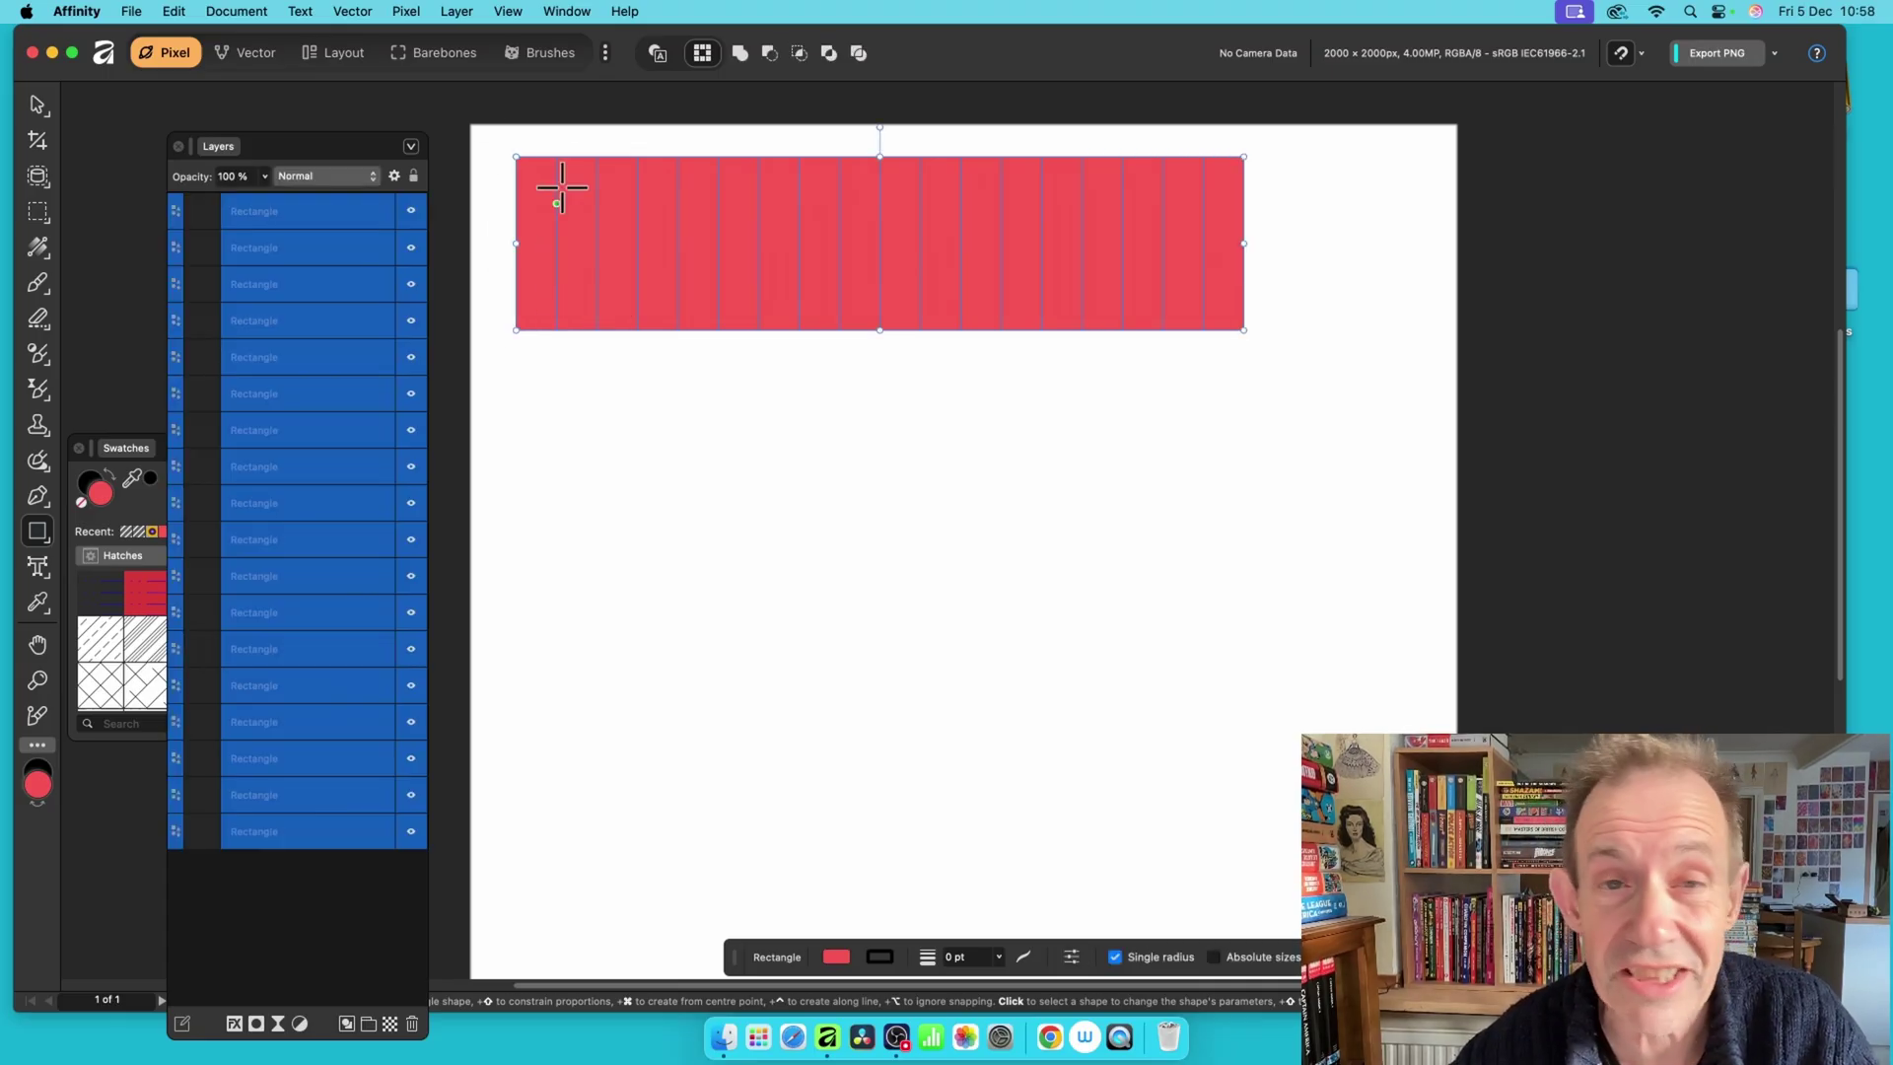
pyautogui.press('BackSpace')
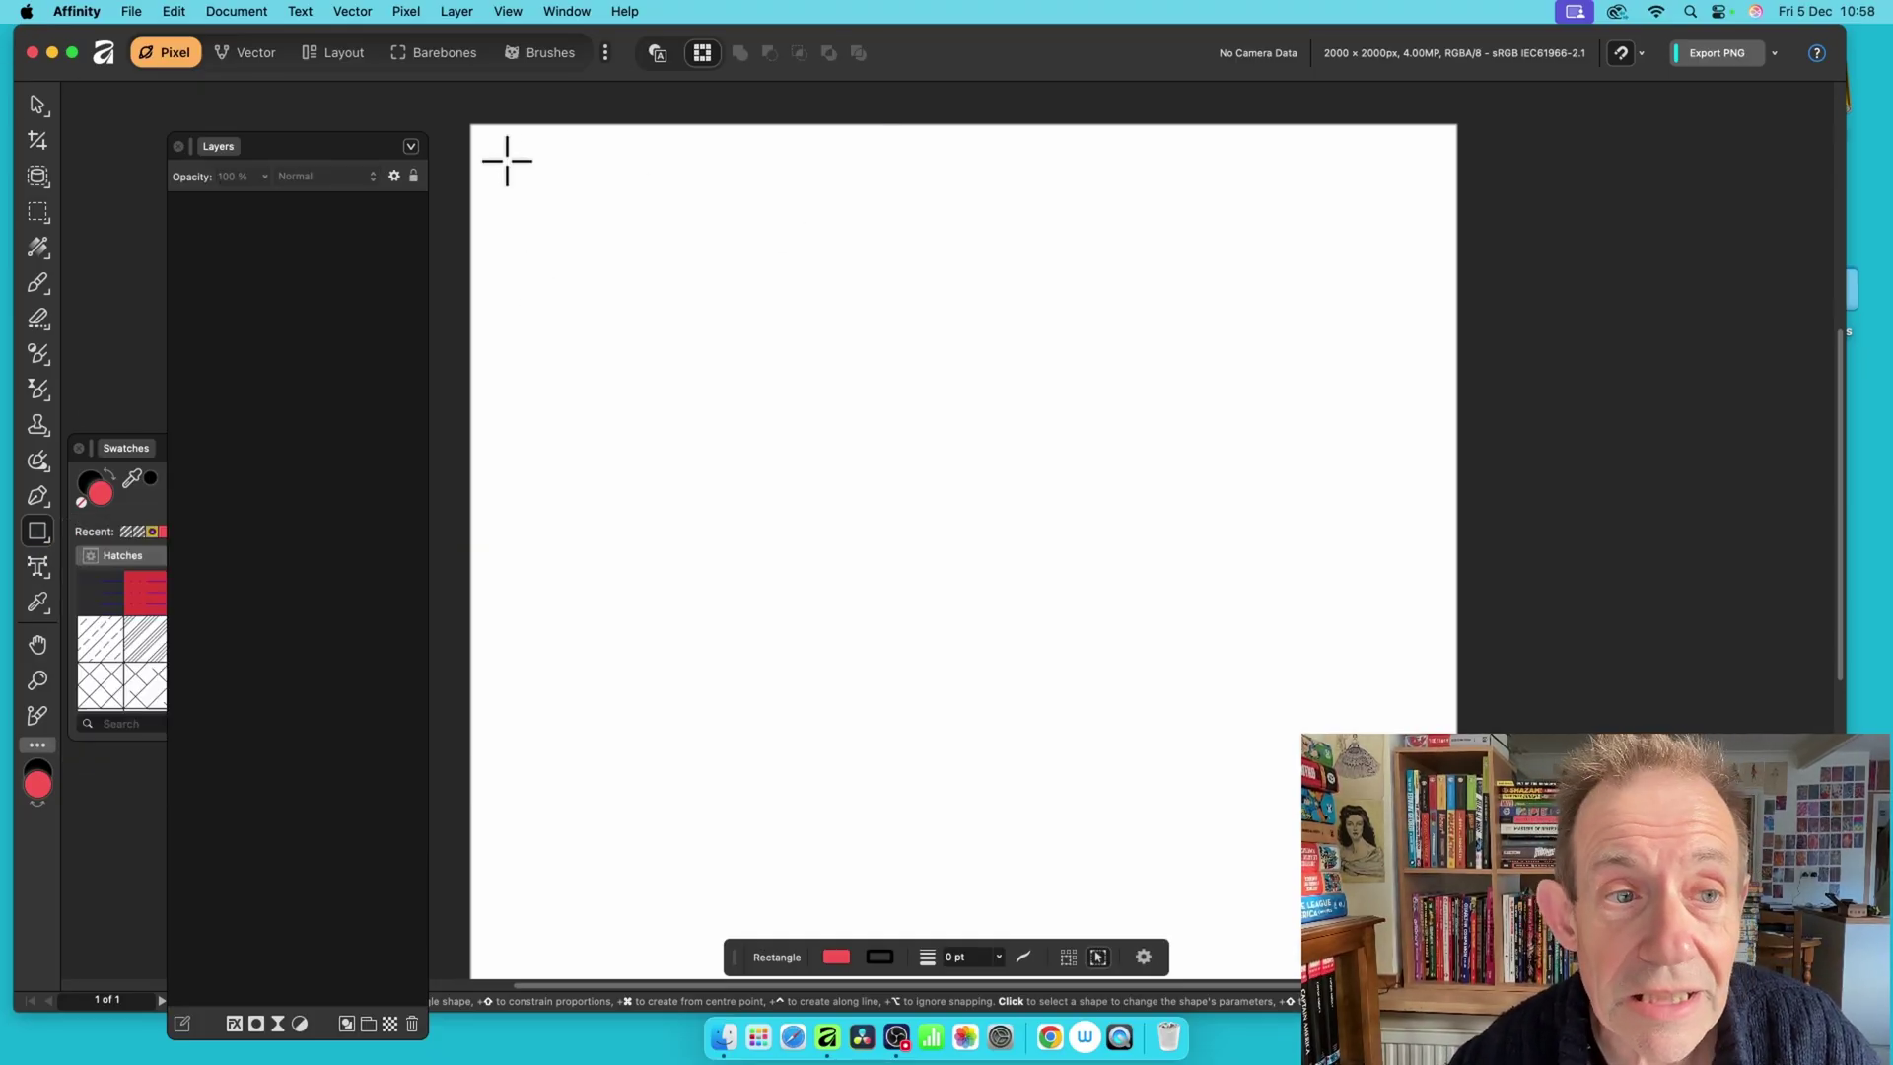
# Drag out a three-row grid of thin 39 × 277 px red rectangles near the top-left.
pyautogui.moveTo(500, 156); pyautogui.dragTo(523, 337)
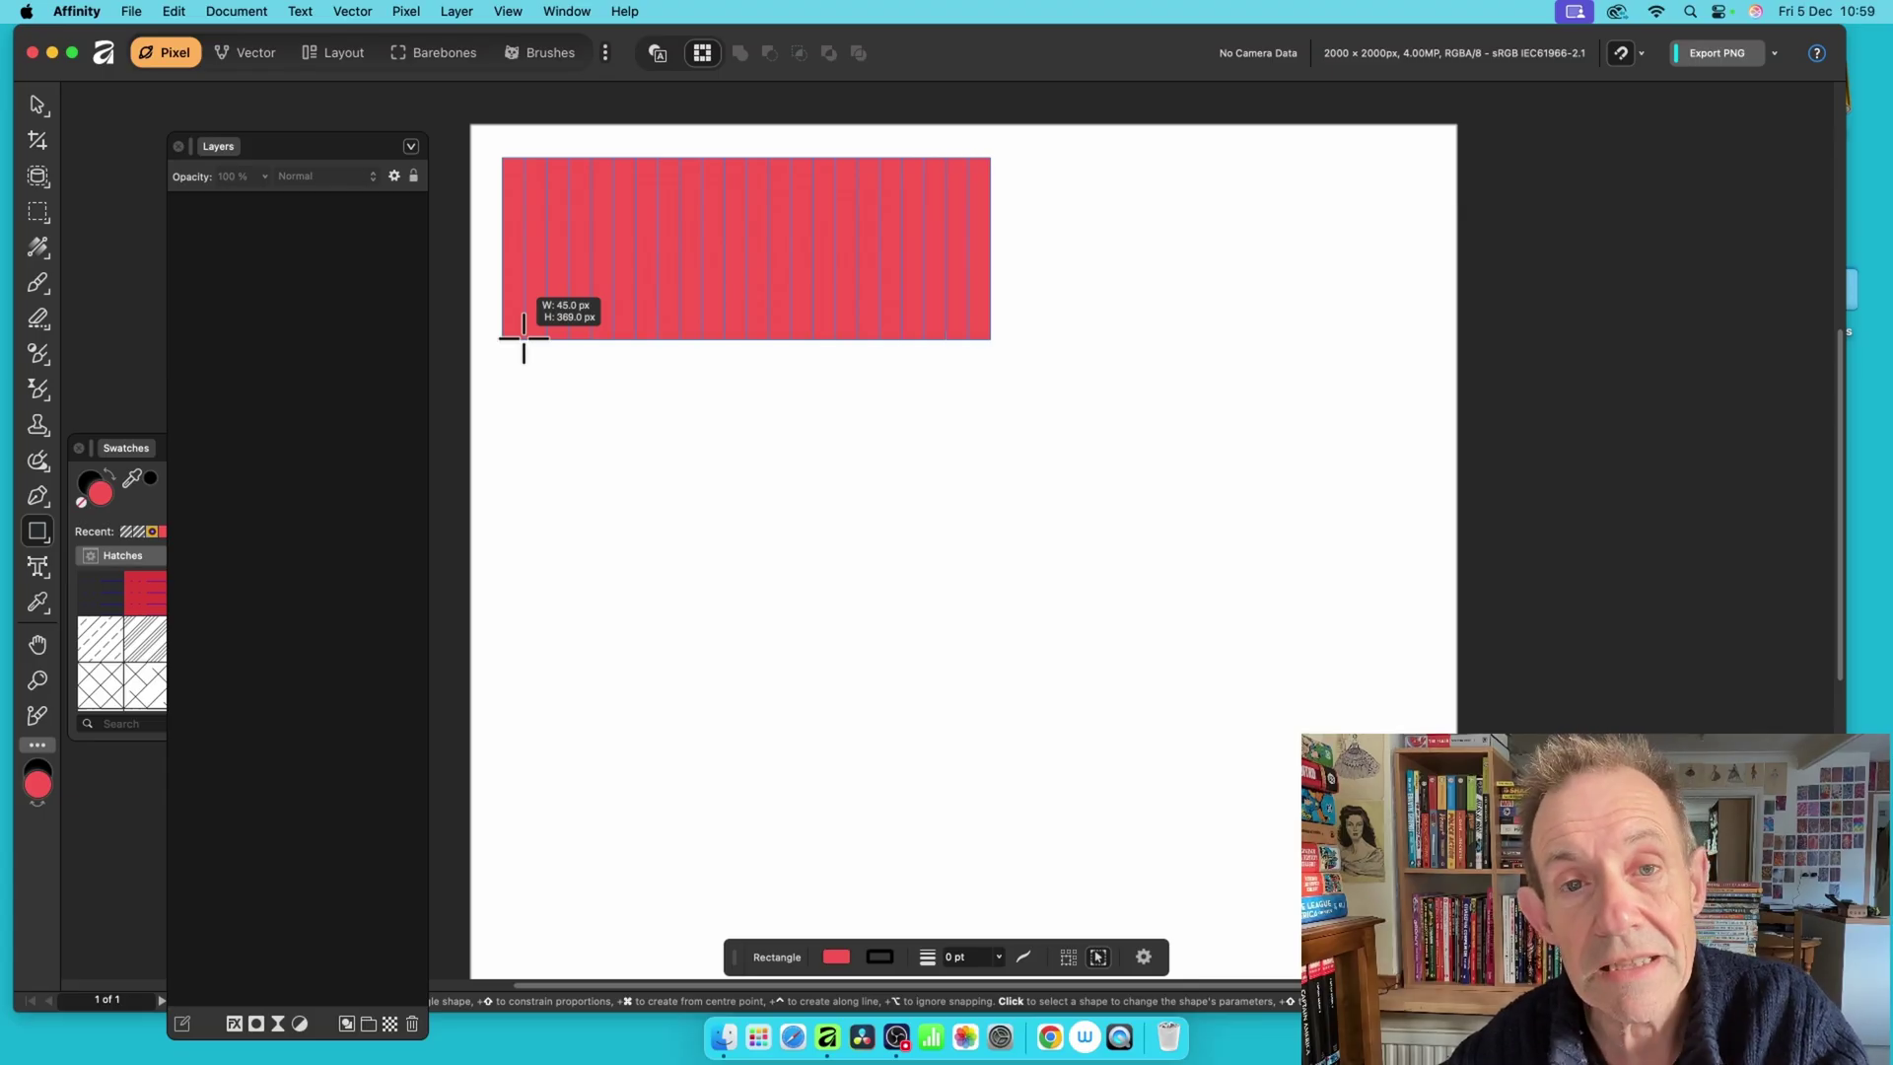
pyautogui.moveTo(523, 338); pyautogui.dragTo(520, 292)
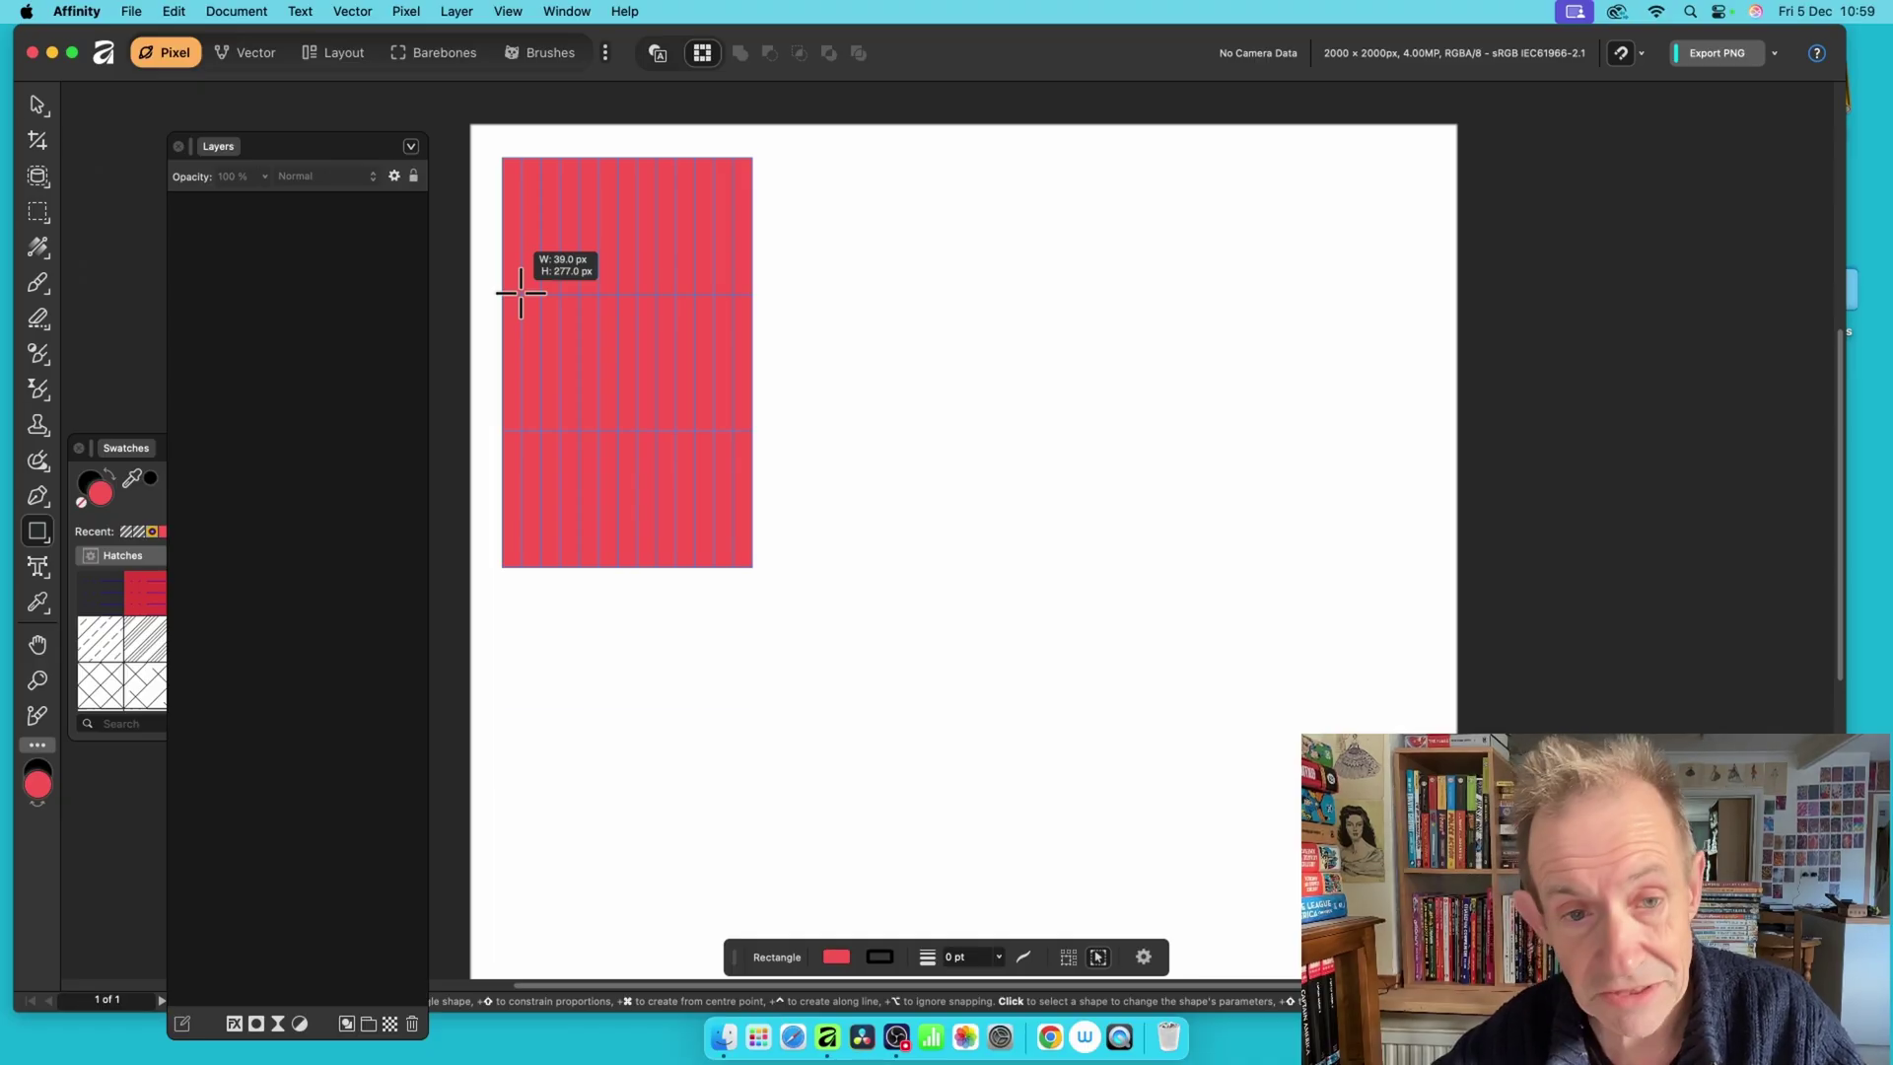
# Set the rectangle grid to 5 rows by 16 columns with widened horizontal and vertical gaps.
pyautogui.press('Up')
pyautogui.moveTo(520, 292); pyautogui.dragTo(519, 292)
pyautogui.press('Up')
pyautogui.press('Down')
pyautogui.press('Down')
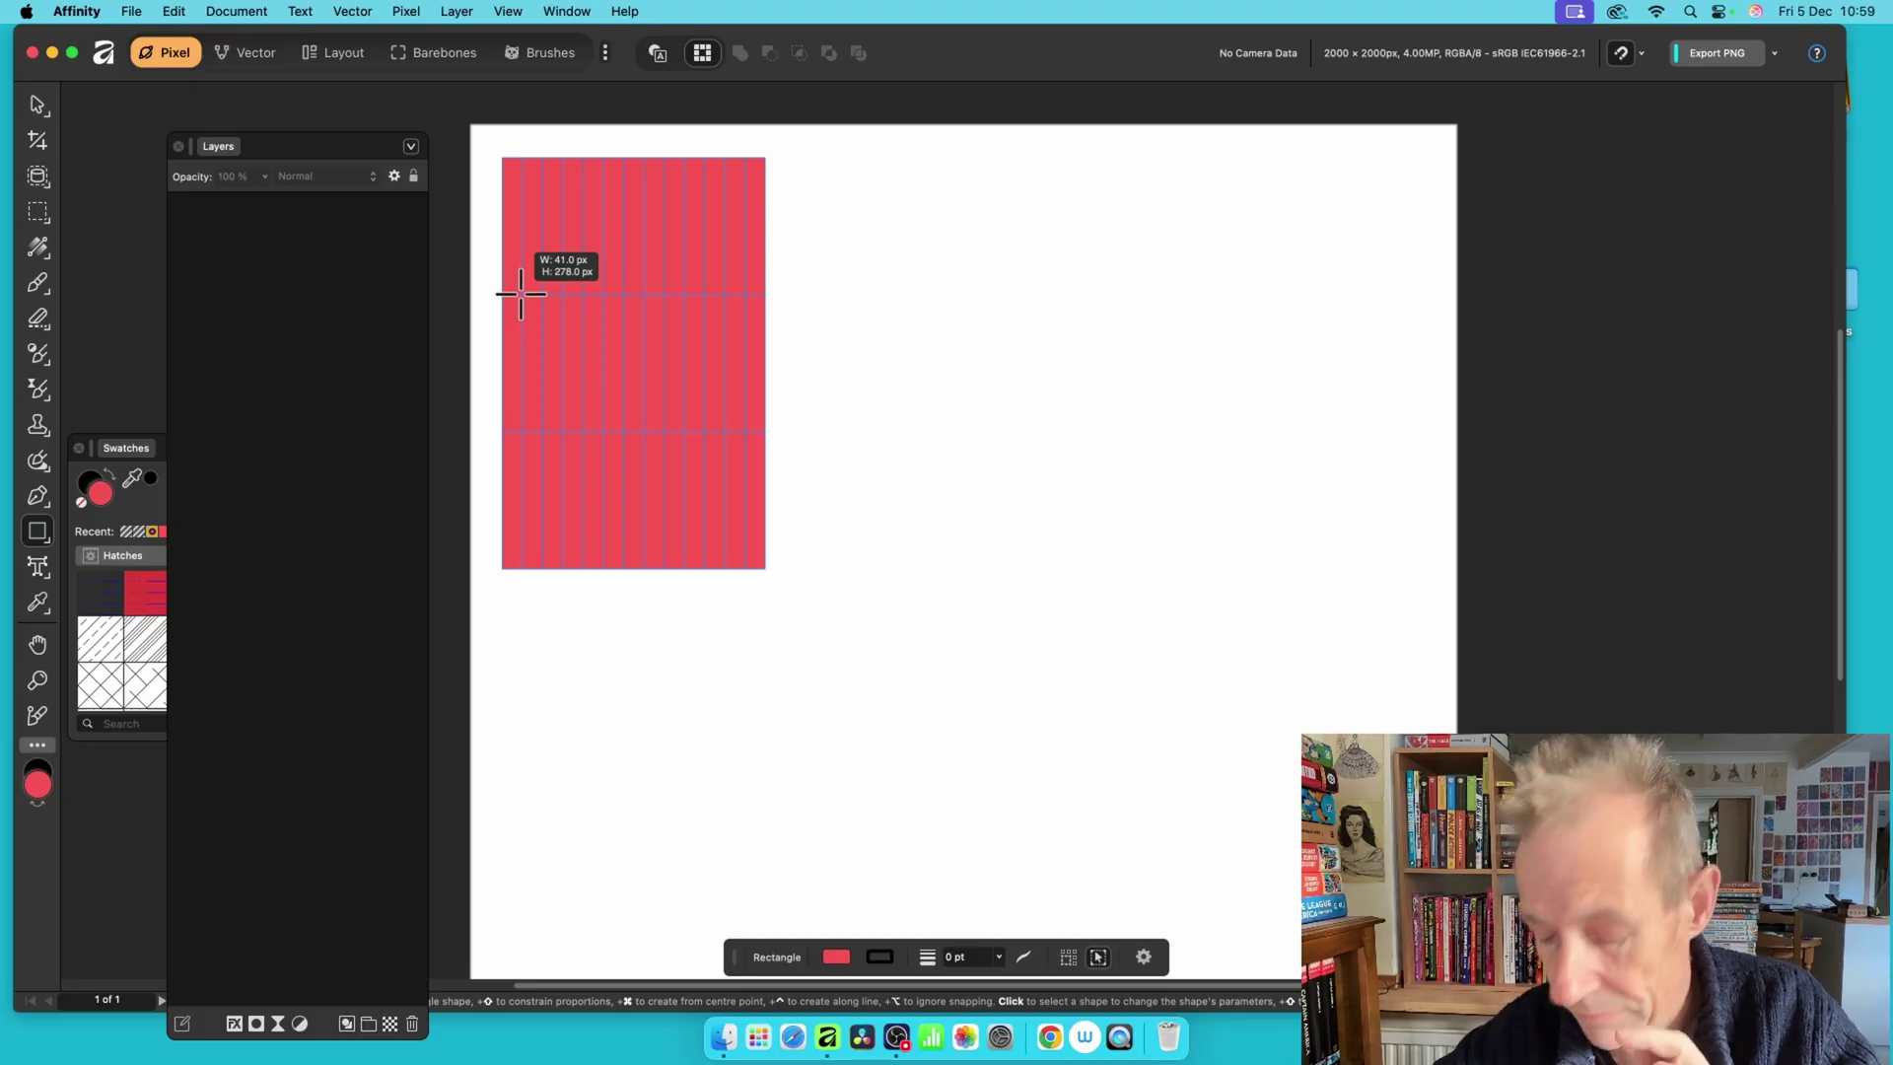
pyautogui.moveTo(521, 294)
pyautogui.mouseDown()
pyautogui.moveTo(505, 264)
pyautogui.moveTo(524, 258)
pyautogui.mouseUp()
pyautogui.press('Right')
pyautogui.press('Right')
pyautogui.press('Right')
pyautogui.press('Right')
pyautogui.press('Right')
pyautogui.press('Right')
pyautogui.press('Right')
pyautogui.press('Right')
pyautogui.press('Right')
pyautogui.press('Right')
pyautogui.press('Right')
pyautogui.press('Right')
pyautogui.press('Down')
pyautogui.press('Down')
pyautogui.press('Down')
pyautogui.press('Down')
pyautogui.press('Down')
pyautogui.press('Down')
pyautogui.press('Down')
pyautogui.press('Down')
pyautogui.press('Right')
pyautogui.press('Right')
pyautogui.press('Right')
pyautogui.press('Down')
pyautogui.press('Down')
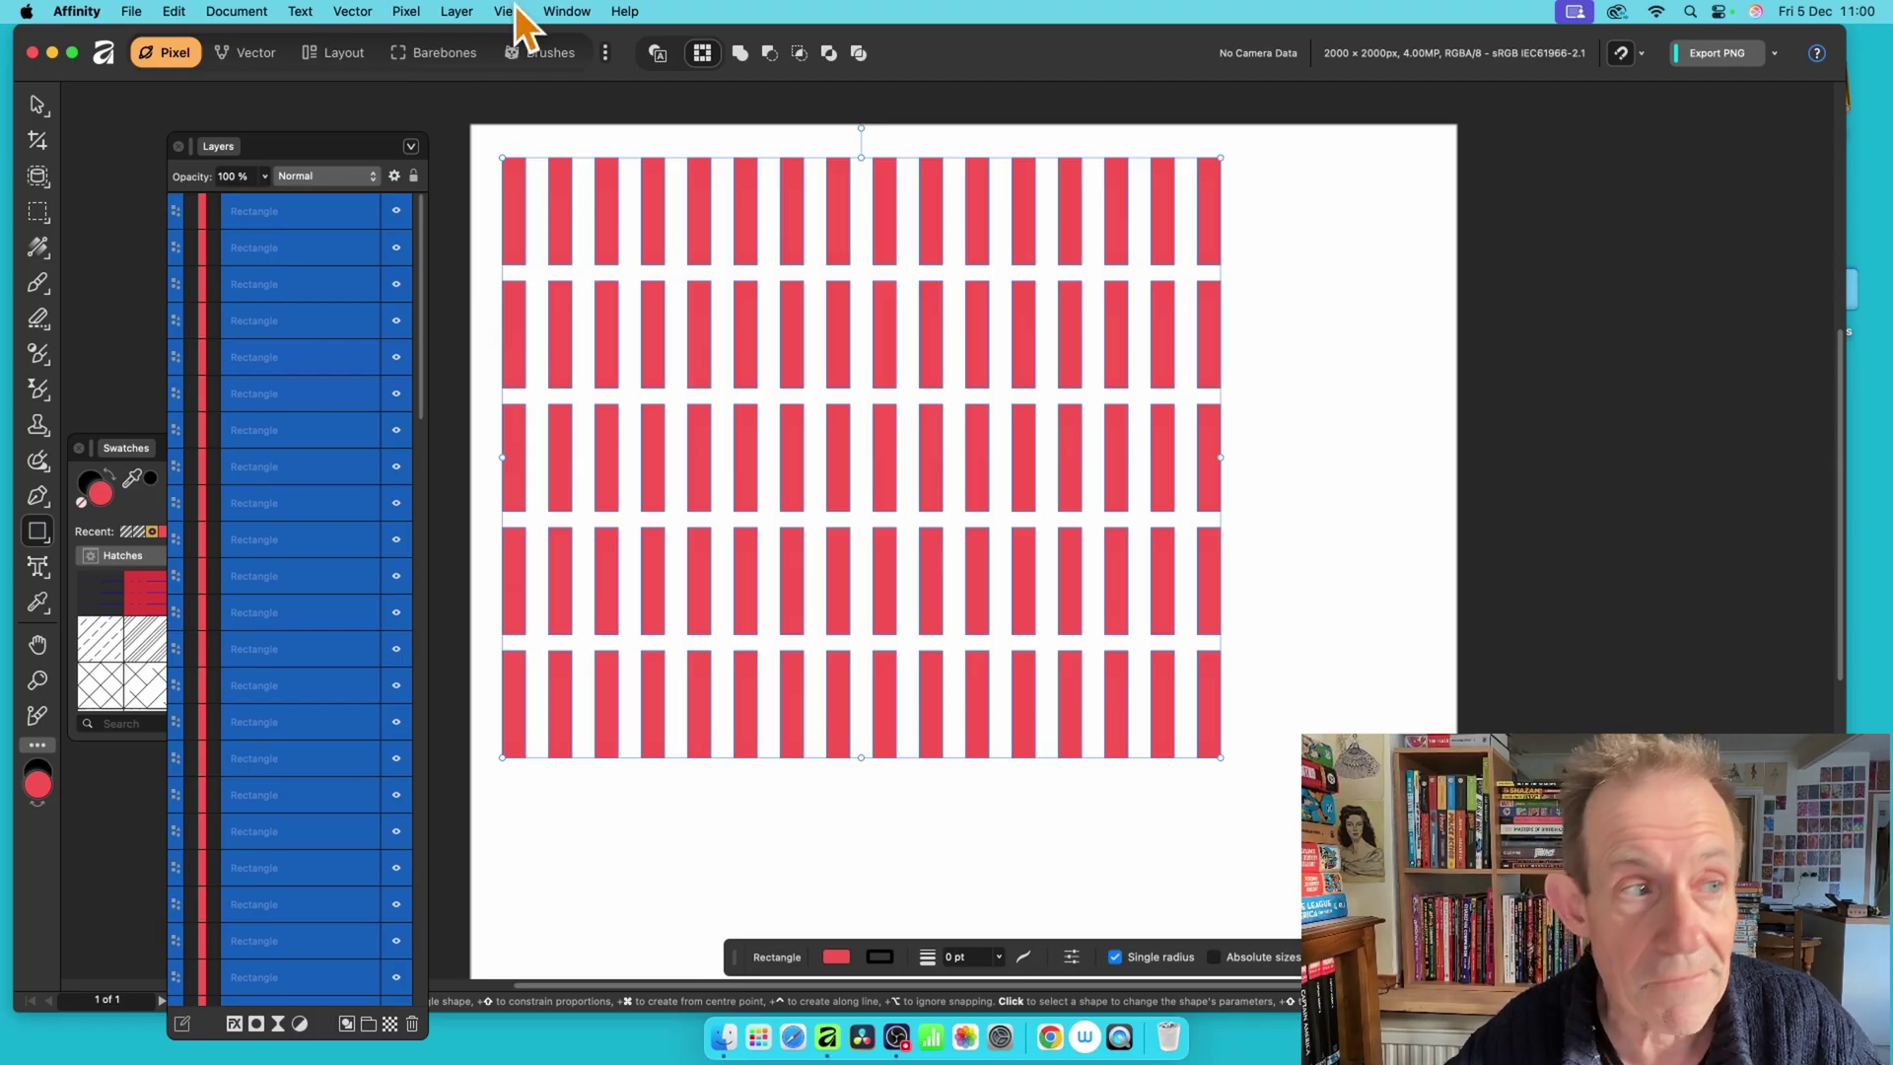
# Select the 80-rectangle grid and delete it.
pyautogui.click(37, 104)
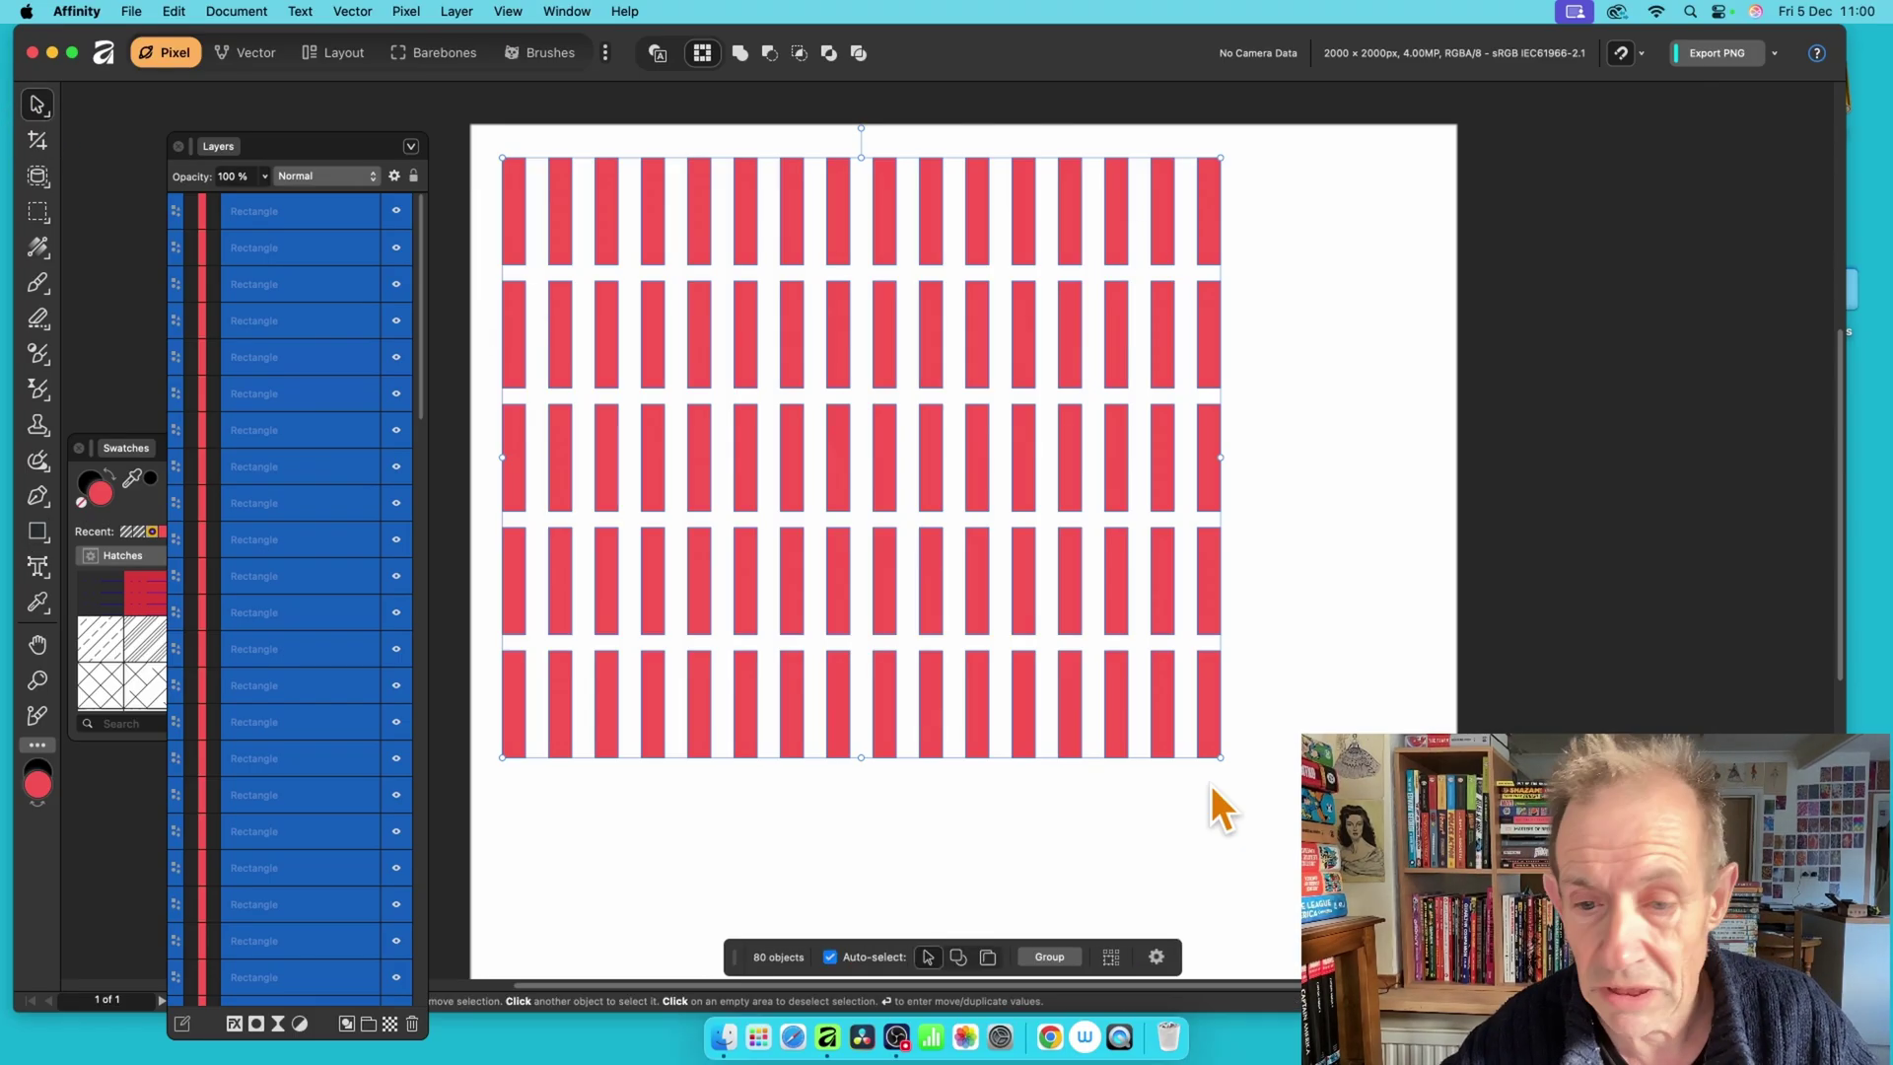
pyautogui.moveTo(1218, 756); pyautogui.dragTo(1278, 758)
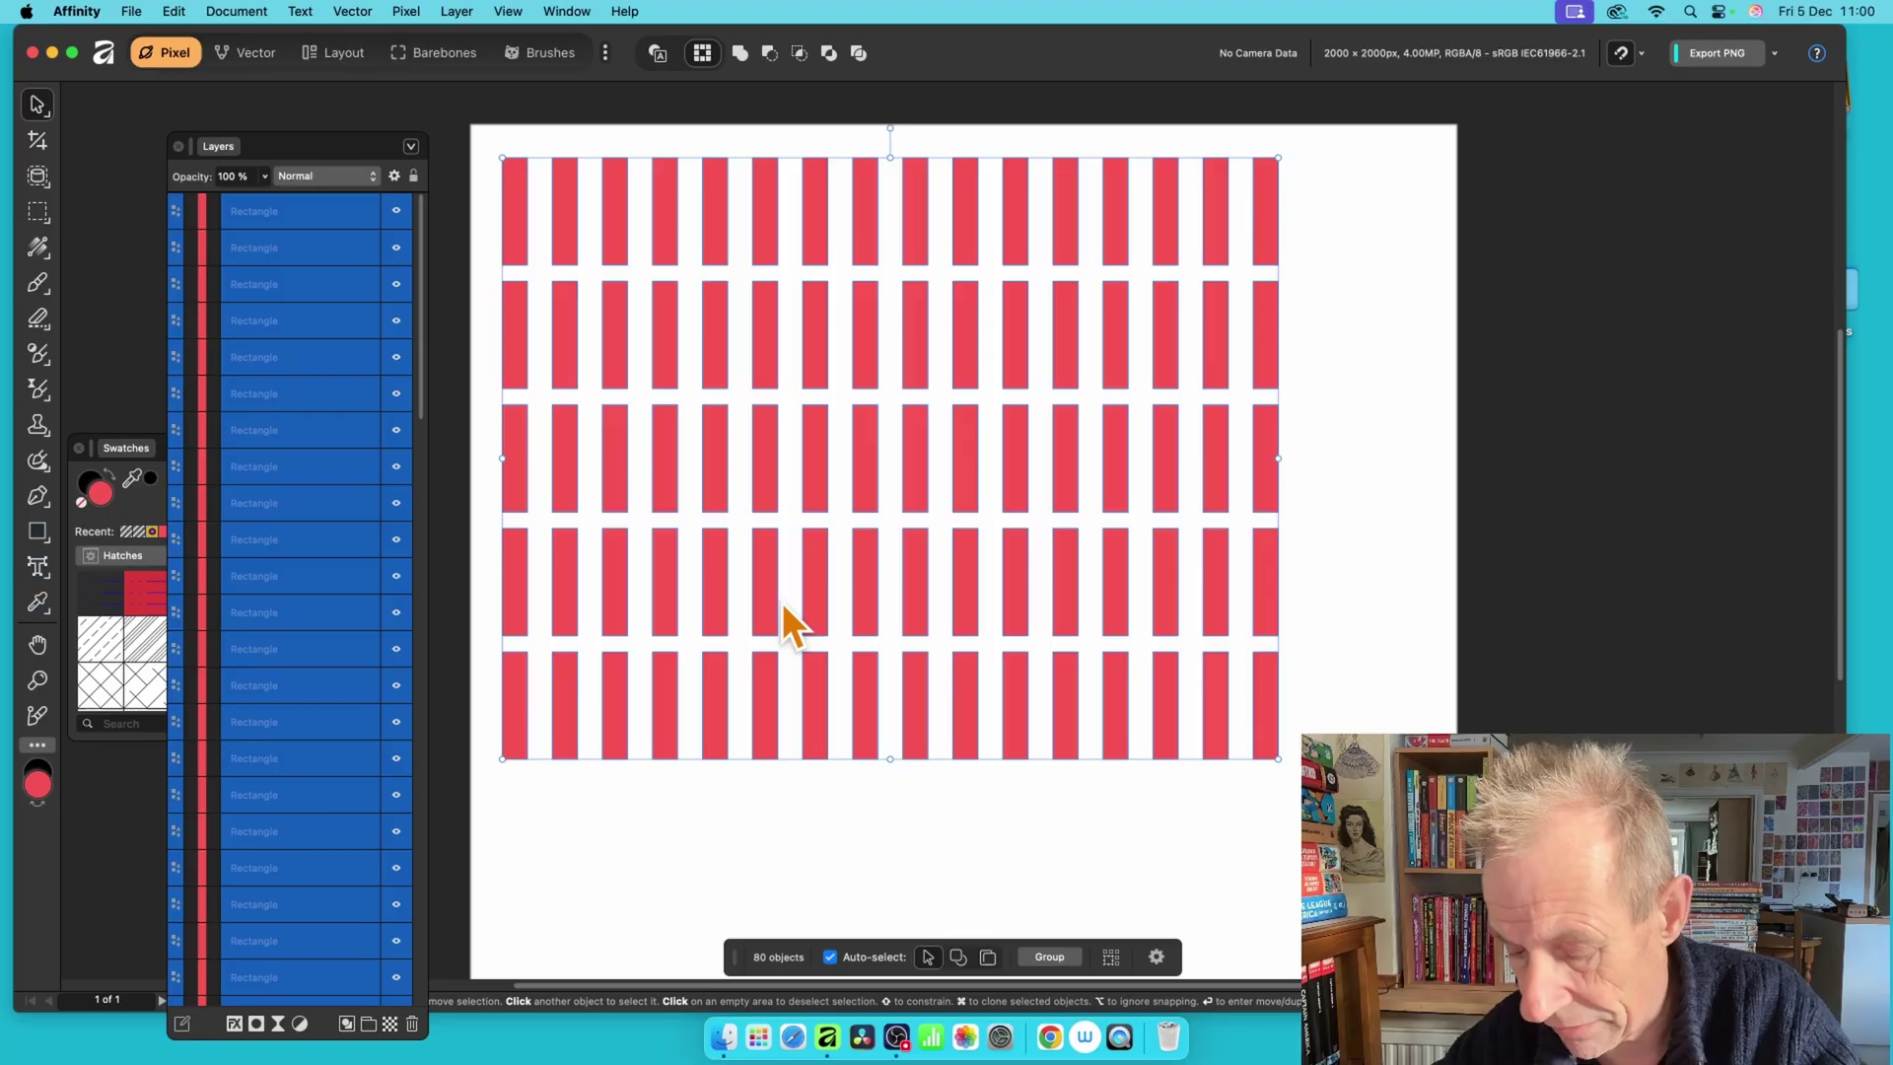
pyautogui.press('Delete')
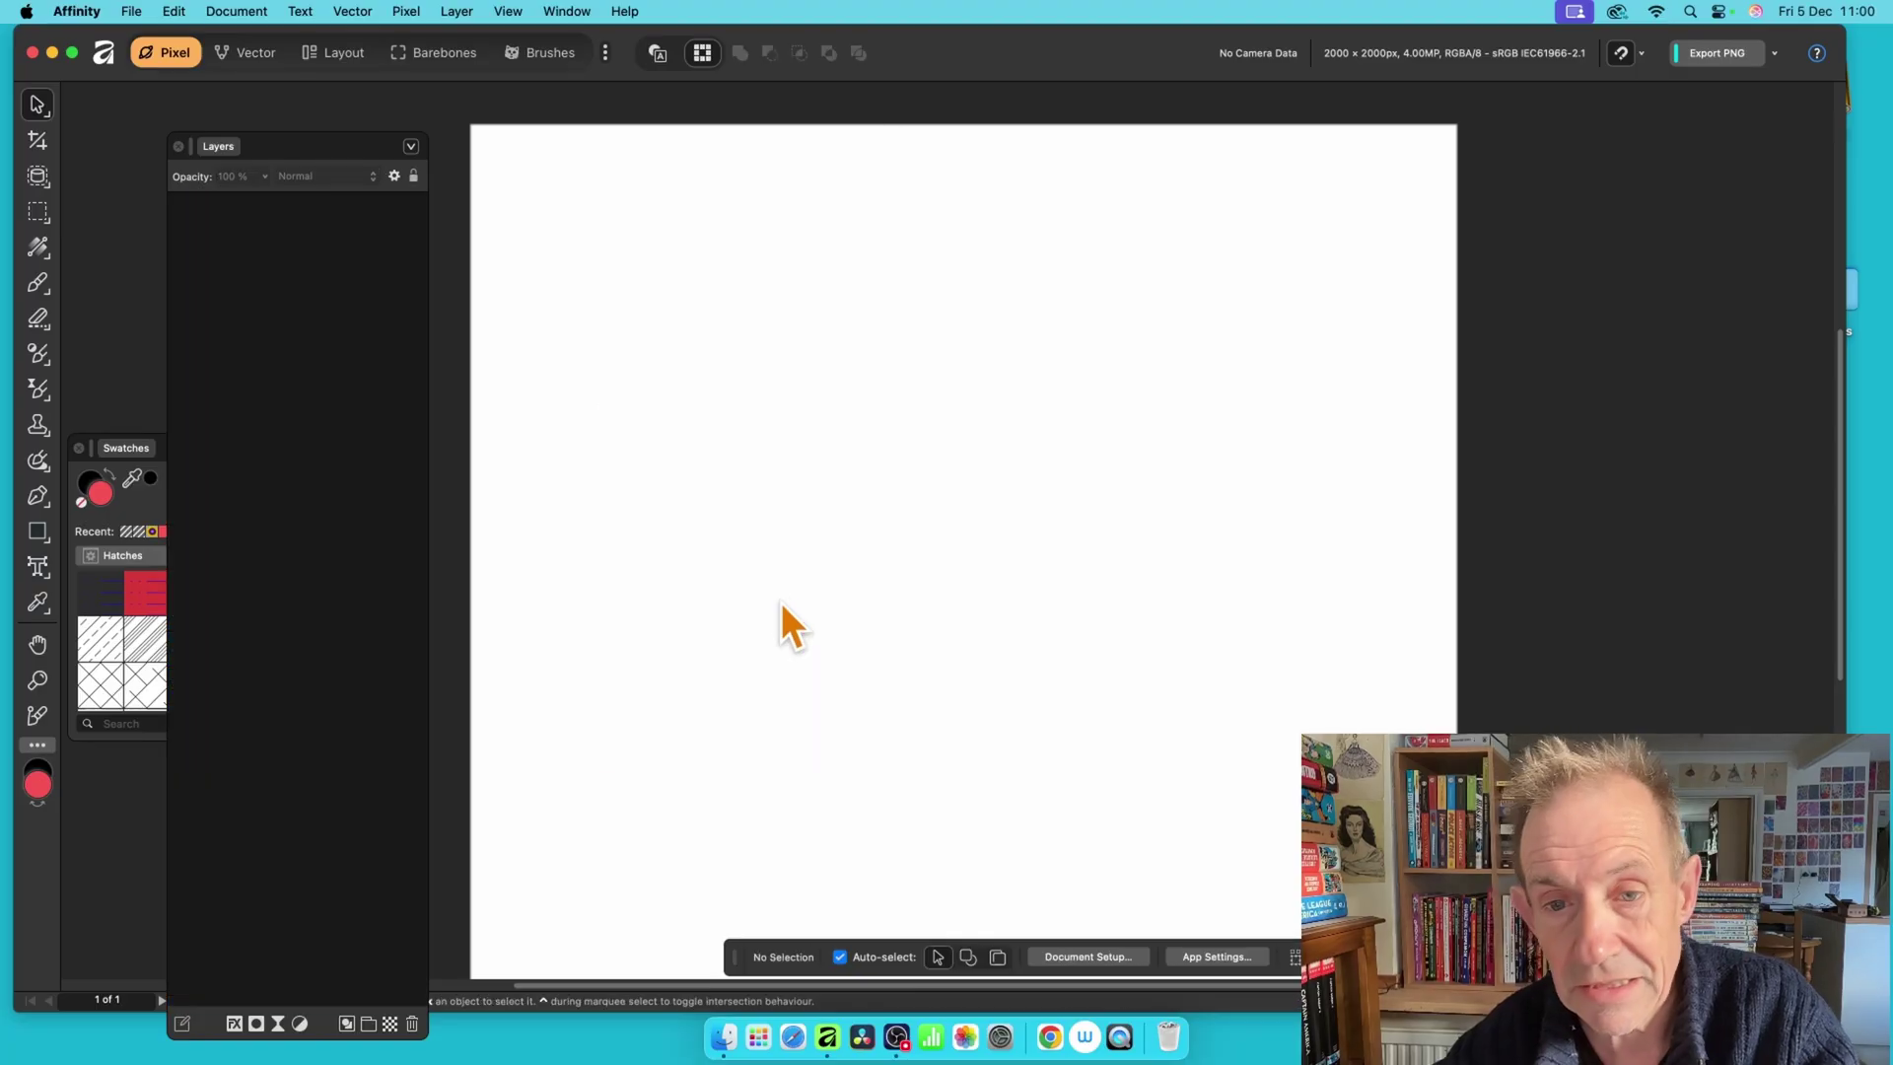
# Choose the Ellipse tool and set the fill to the red-green swatch from the Gradients palette.
pyautogui.click(38, 530)
pyautogui.click(139, 501)
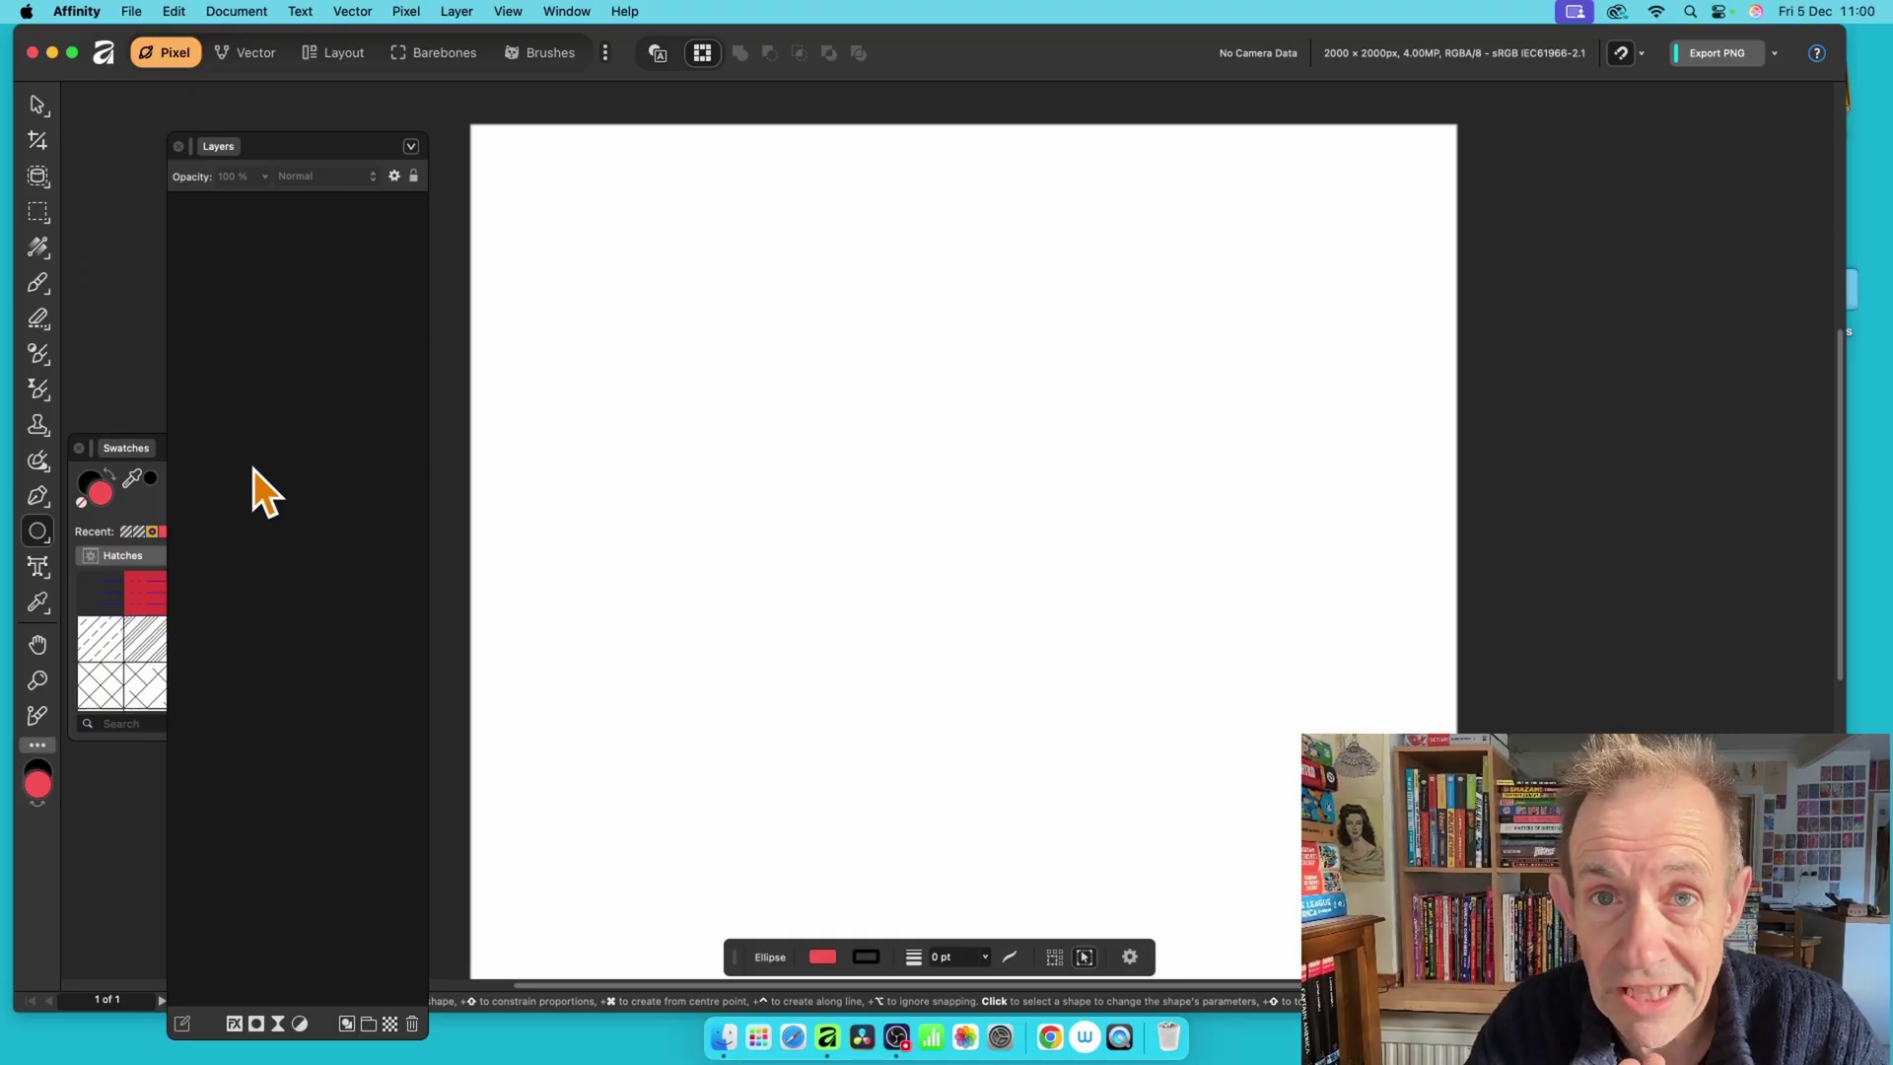
pyautogui.click(134, 452)
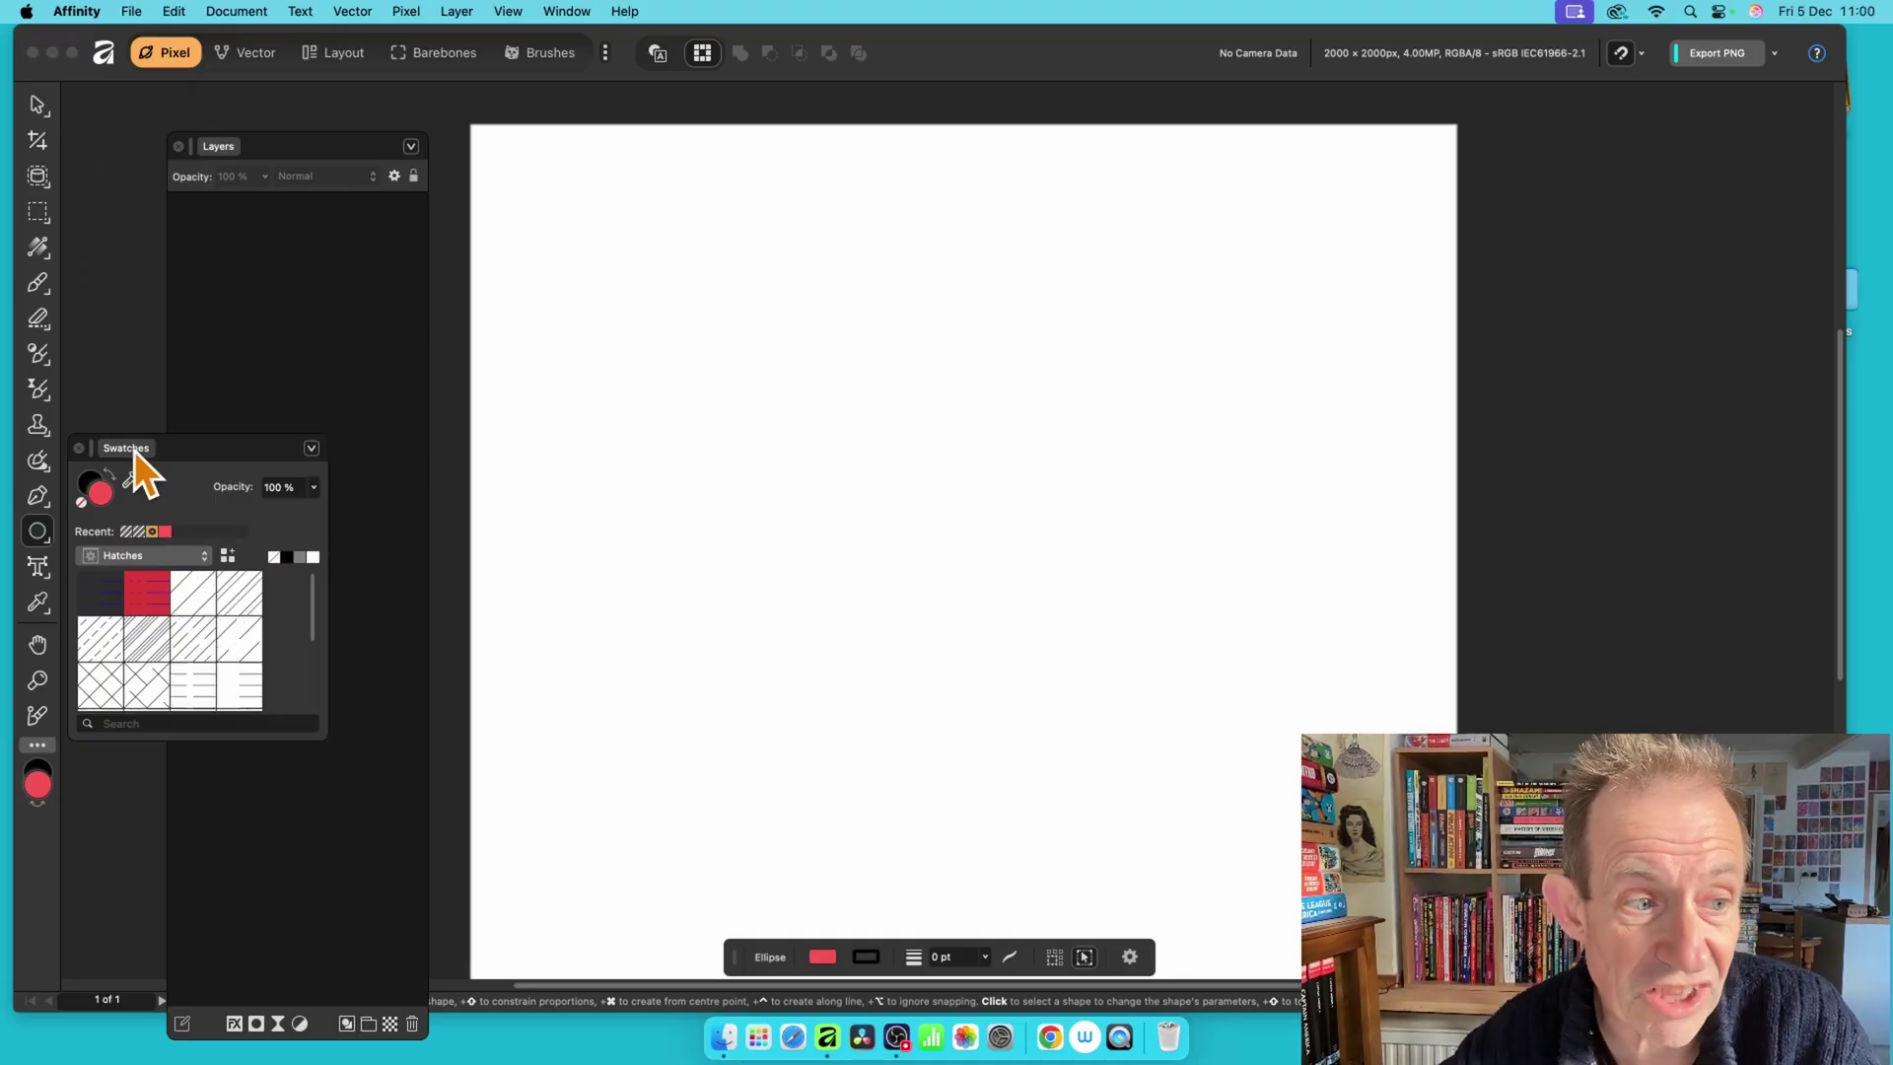
pyautogui.click(162, 558)
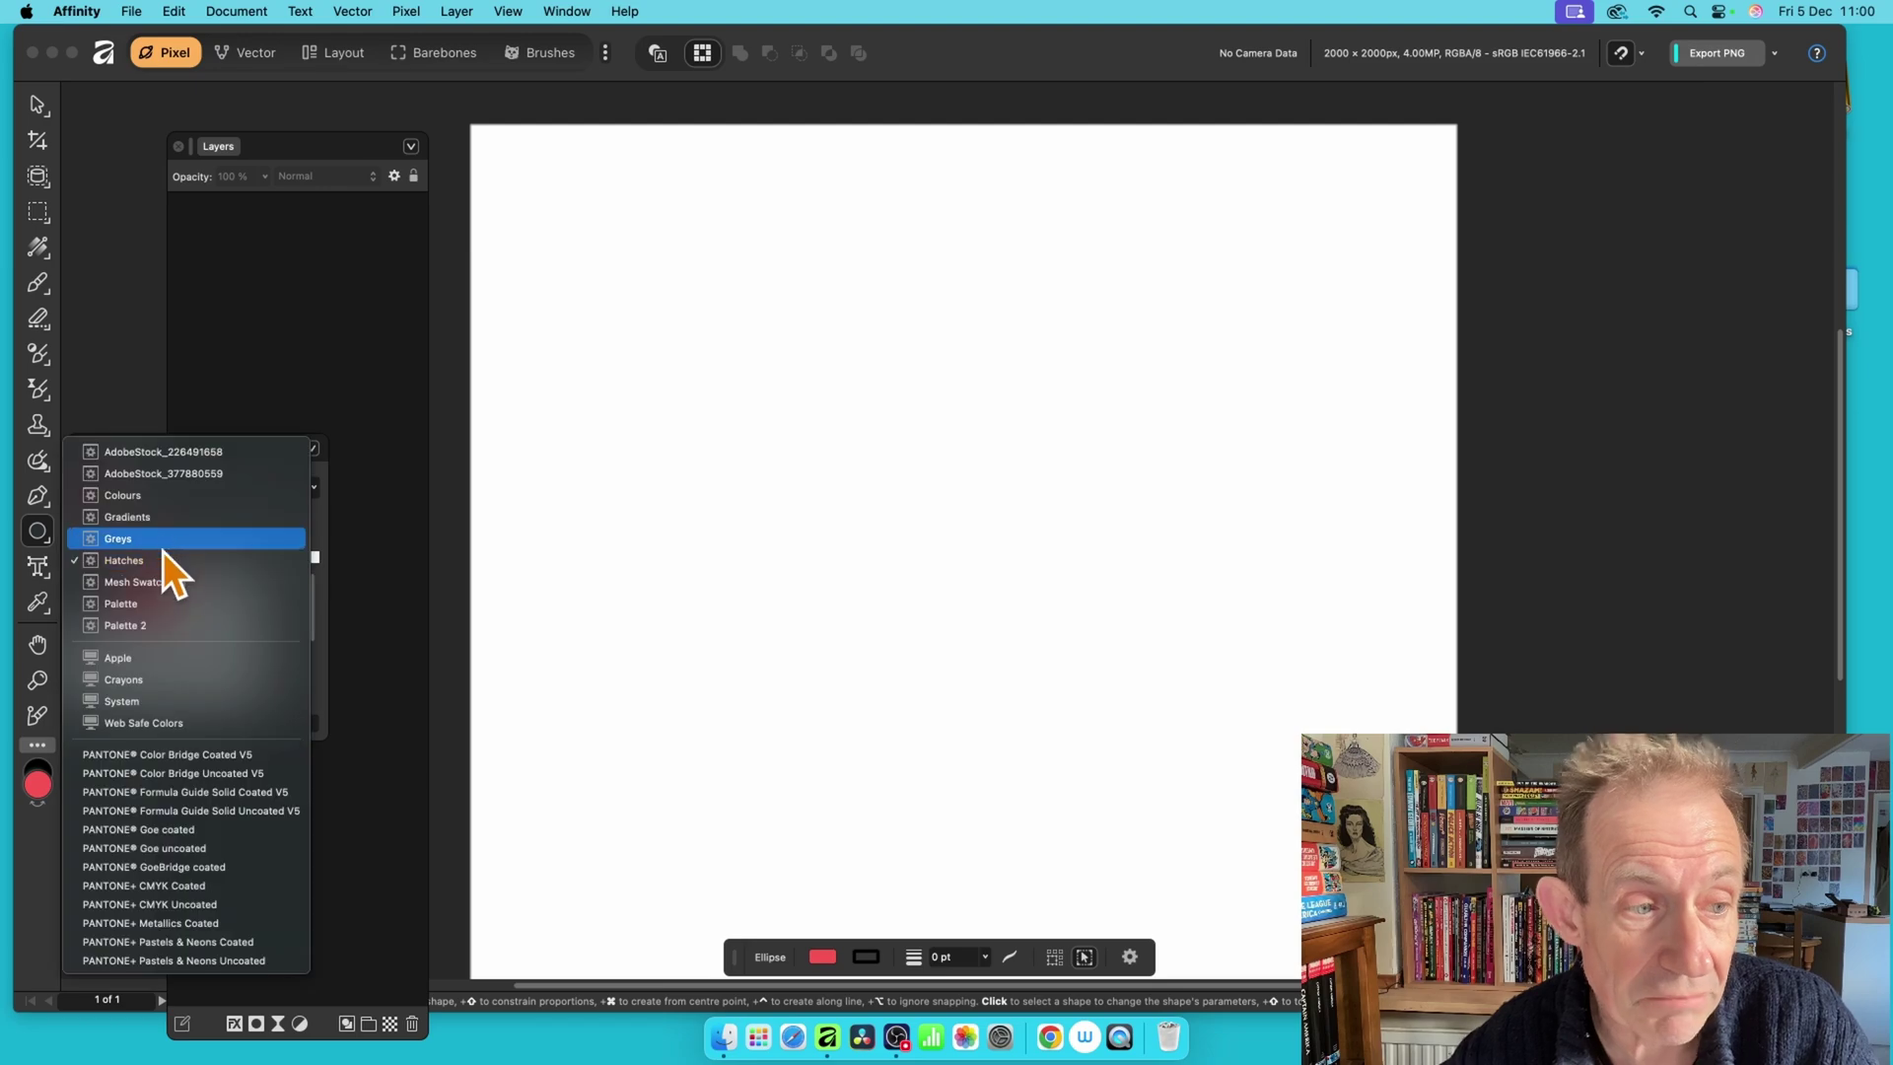
pyautogui.click(161, 517)
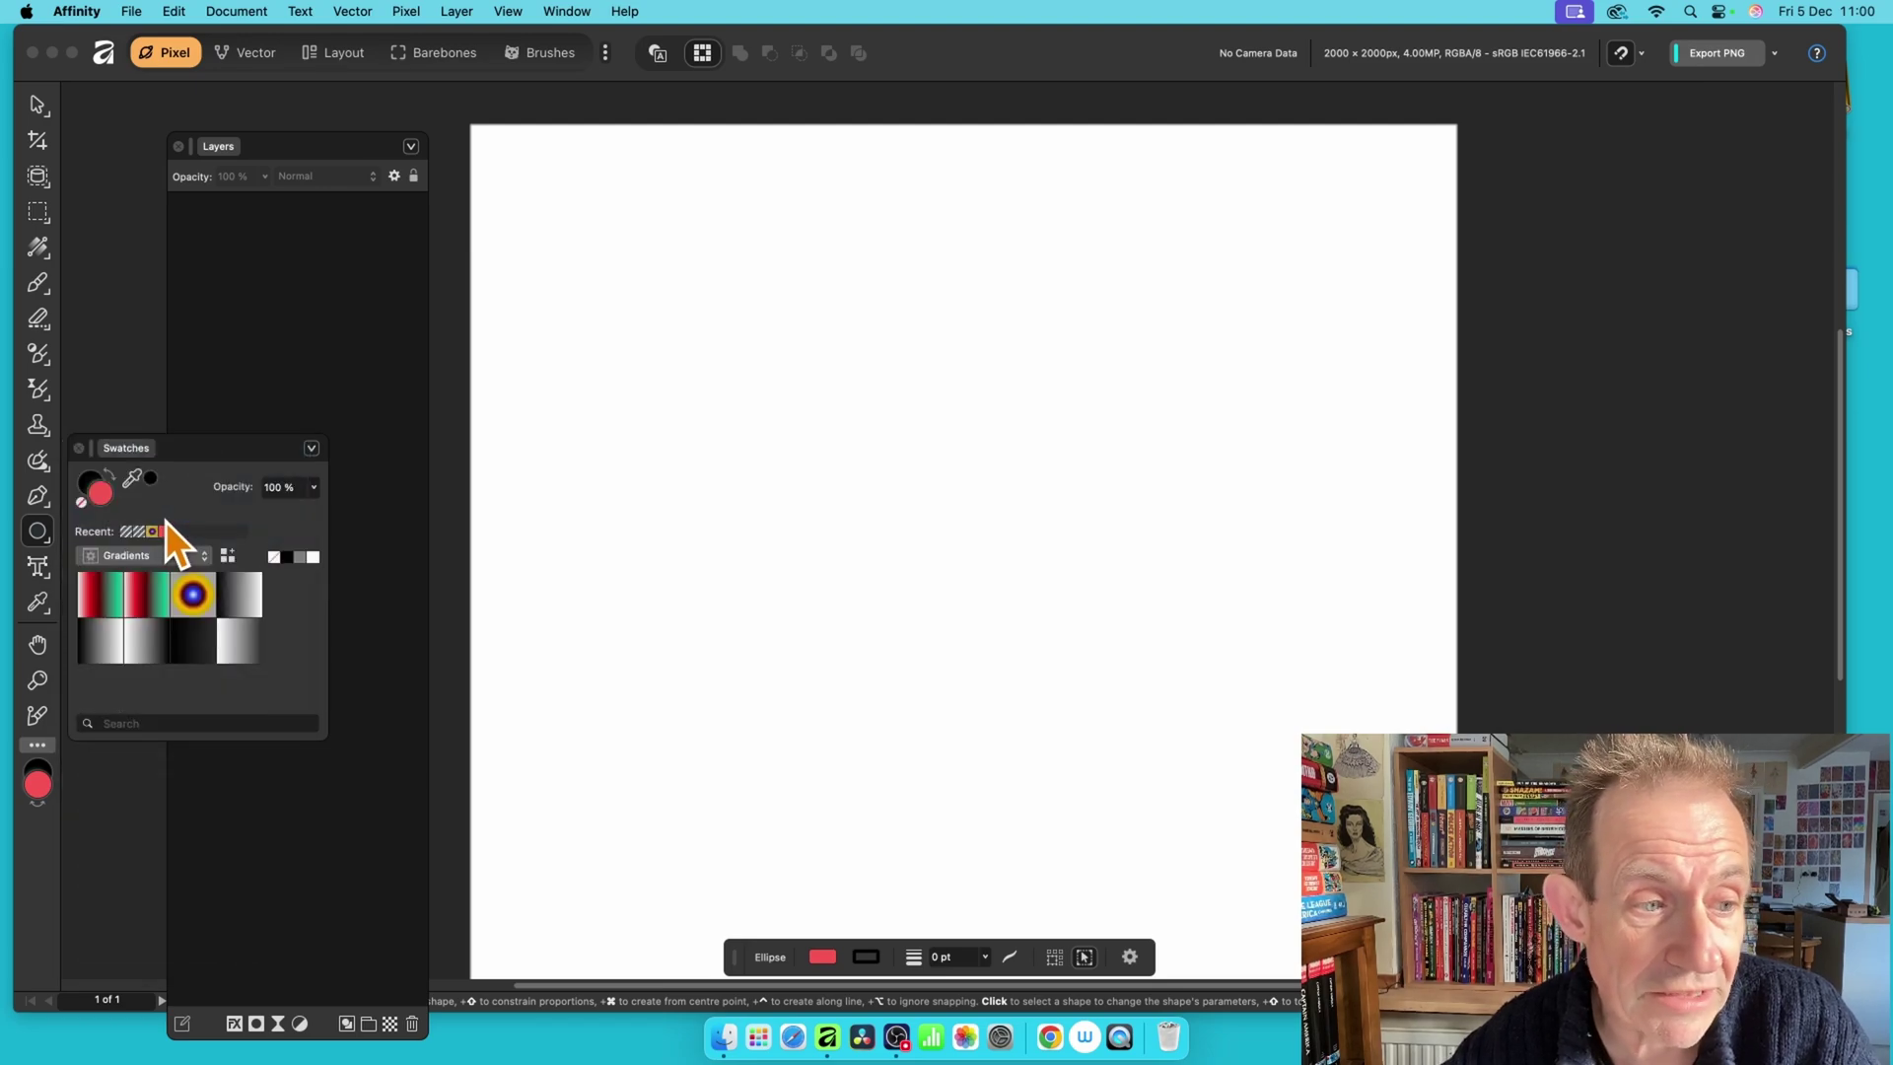
pyautogui.click(93, 595)
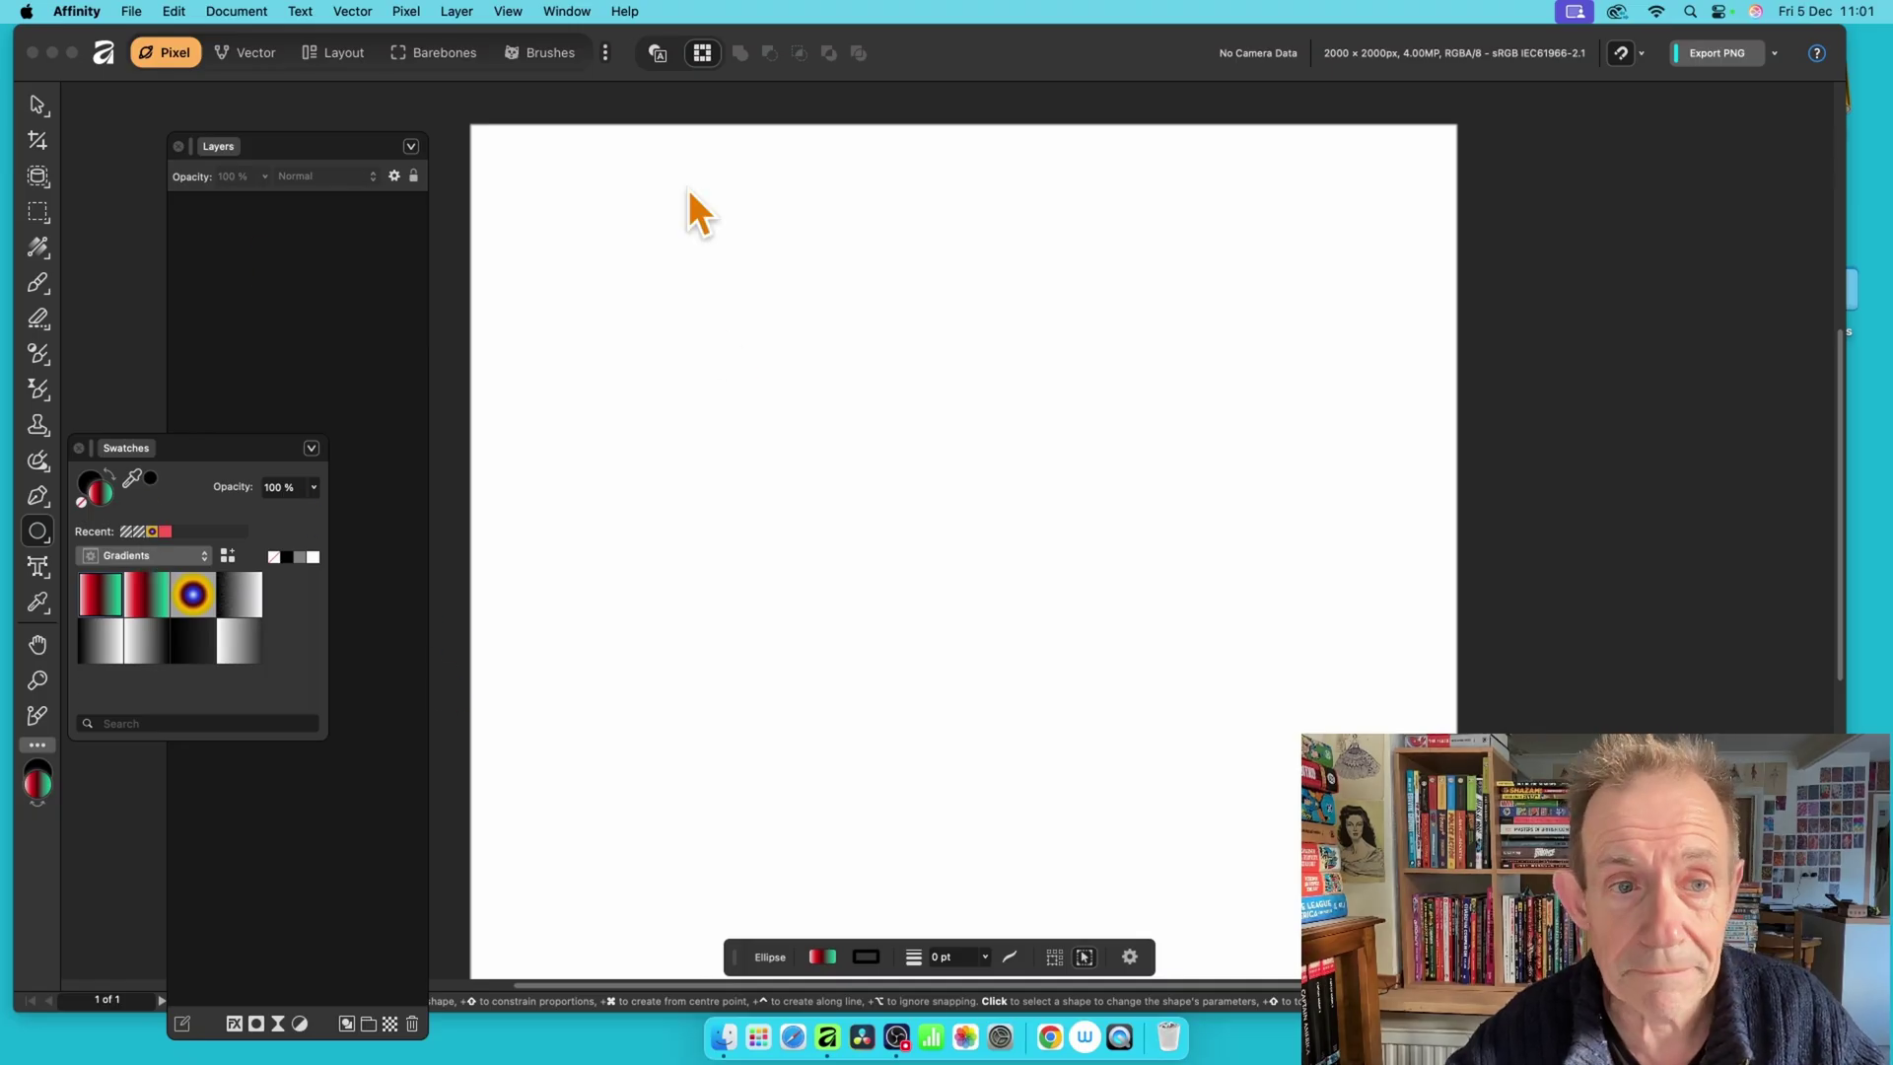
# Draw a six-row grid of red-green gradient ellipses across the page, adjusting column spacing.
pyautogui.moveTo(510, 153); pyautogui.dragTo(555, 275)
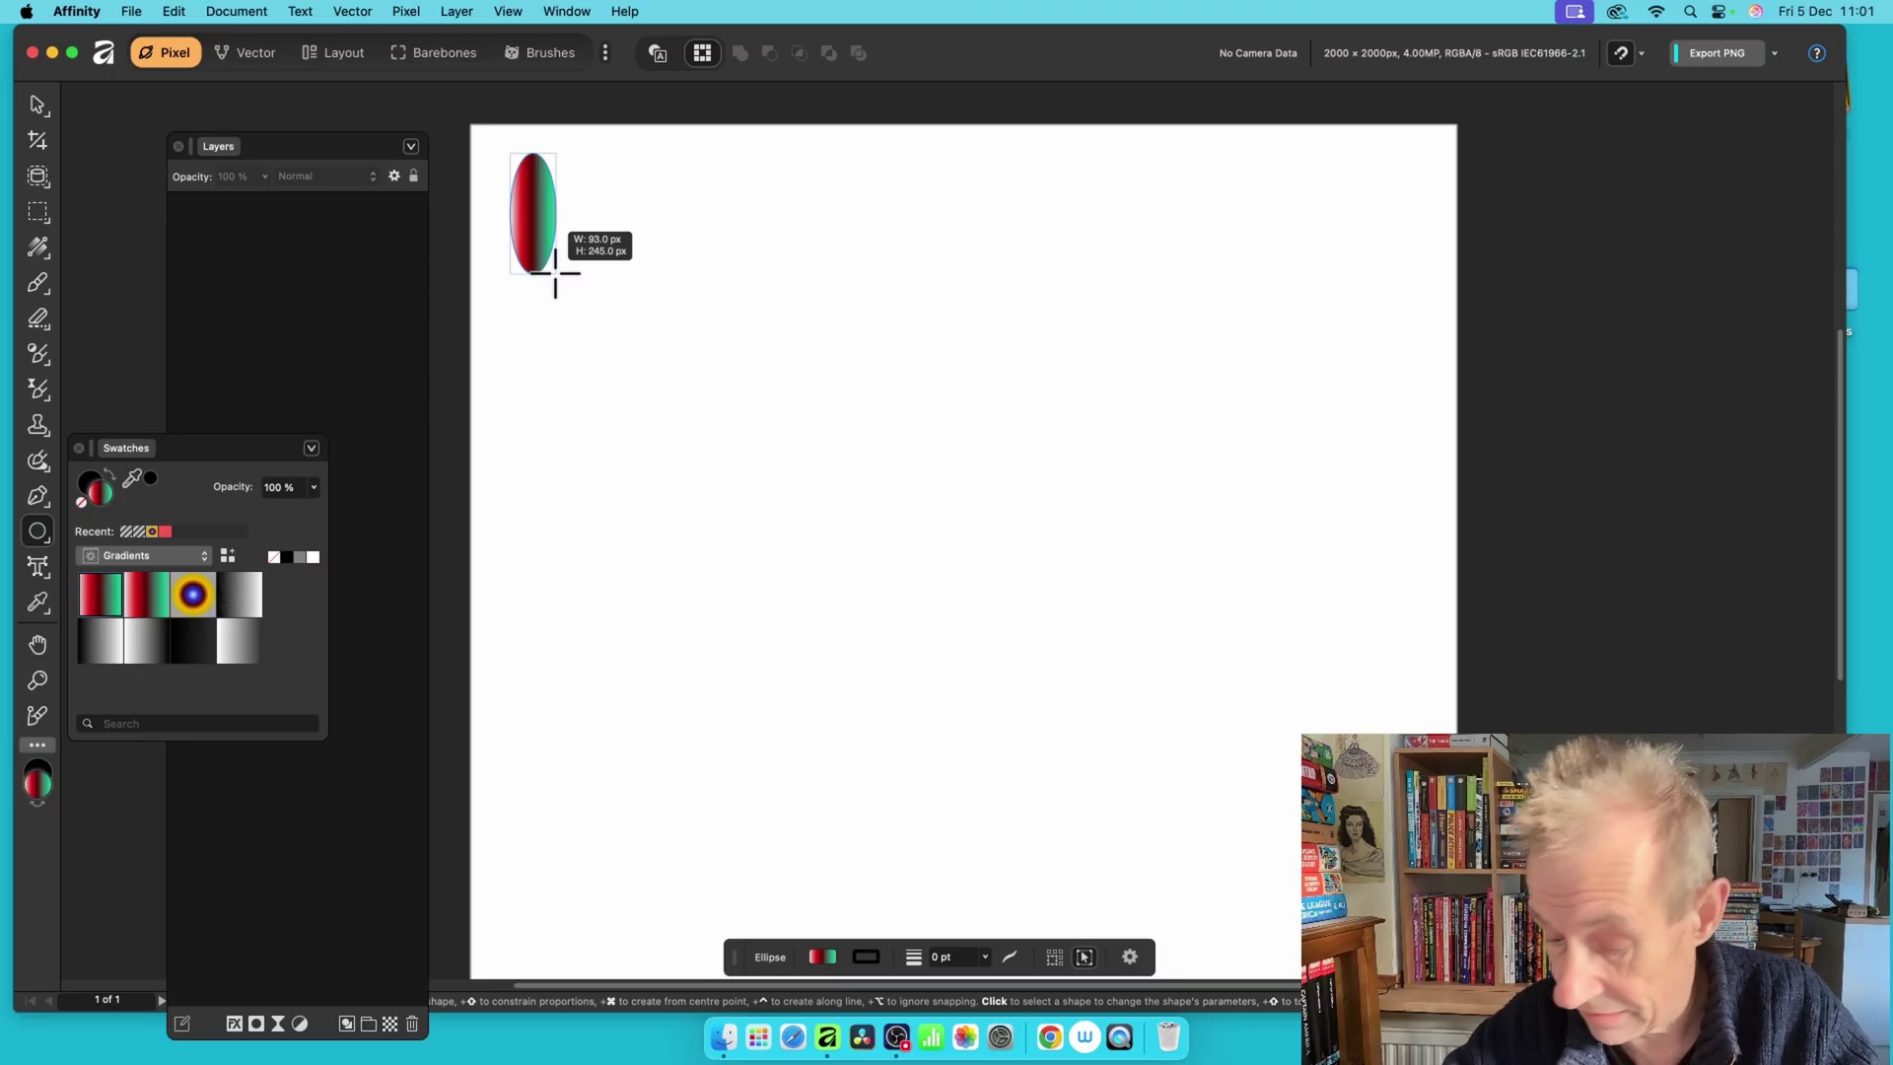
pyautogui.press('super+j')
pyautogui.press('super+j')
pyautogui.press('super+j')
pyautogui.press('super+j')
pyautogui.press('super+j')
pyautogui.press('super+j')
pyautogui.press('super+j')
pyautogui.press('super+j')
pyautogui.press('super+j')
pyautogui.press('super+j')
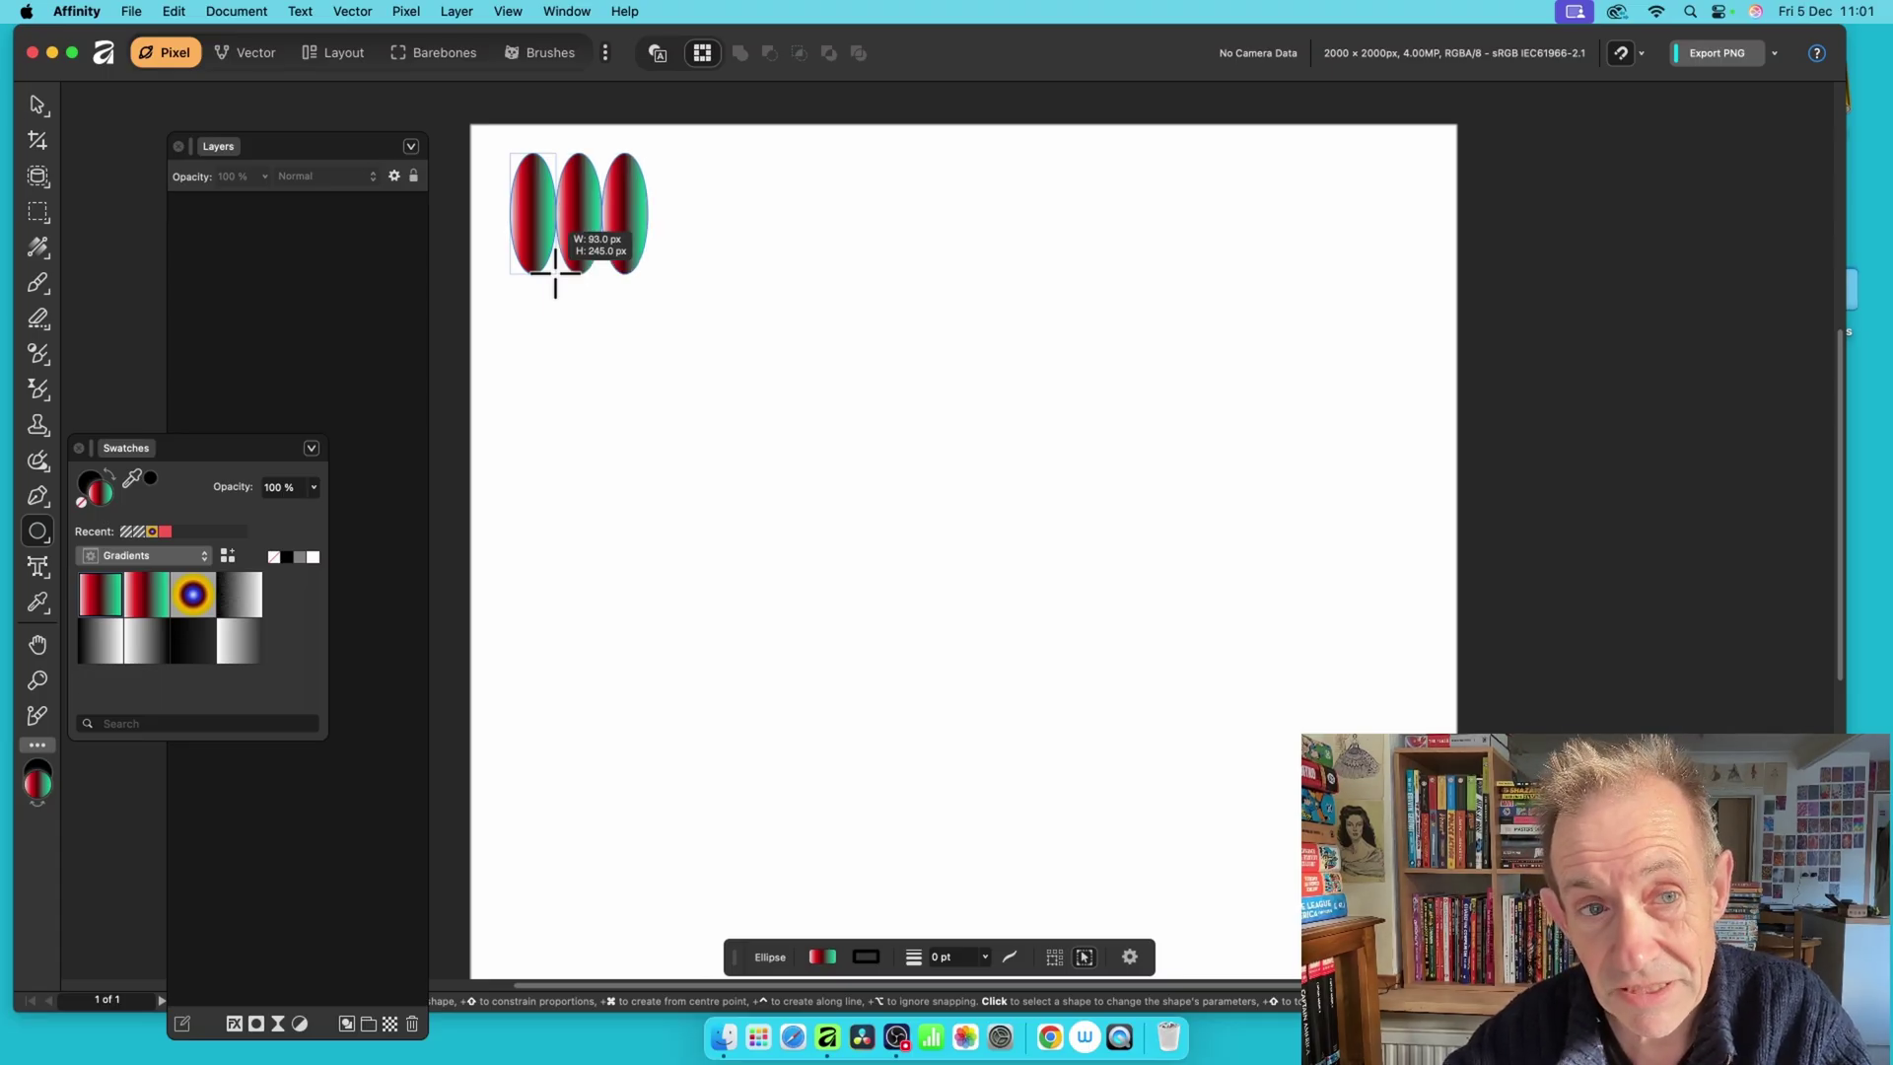
pyautogui.press('super+j')
pyautogui.press('super+j')
pyautogui.press('super+j')
pyautogui.press('super+j')
pyautogui.press('super+j')
pyautogui.press('super+j')
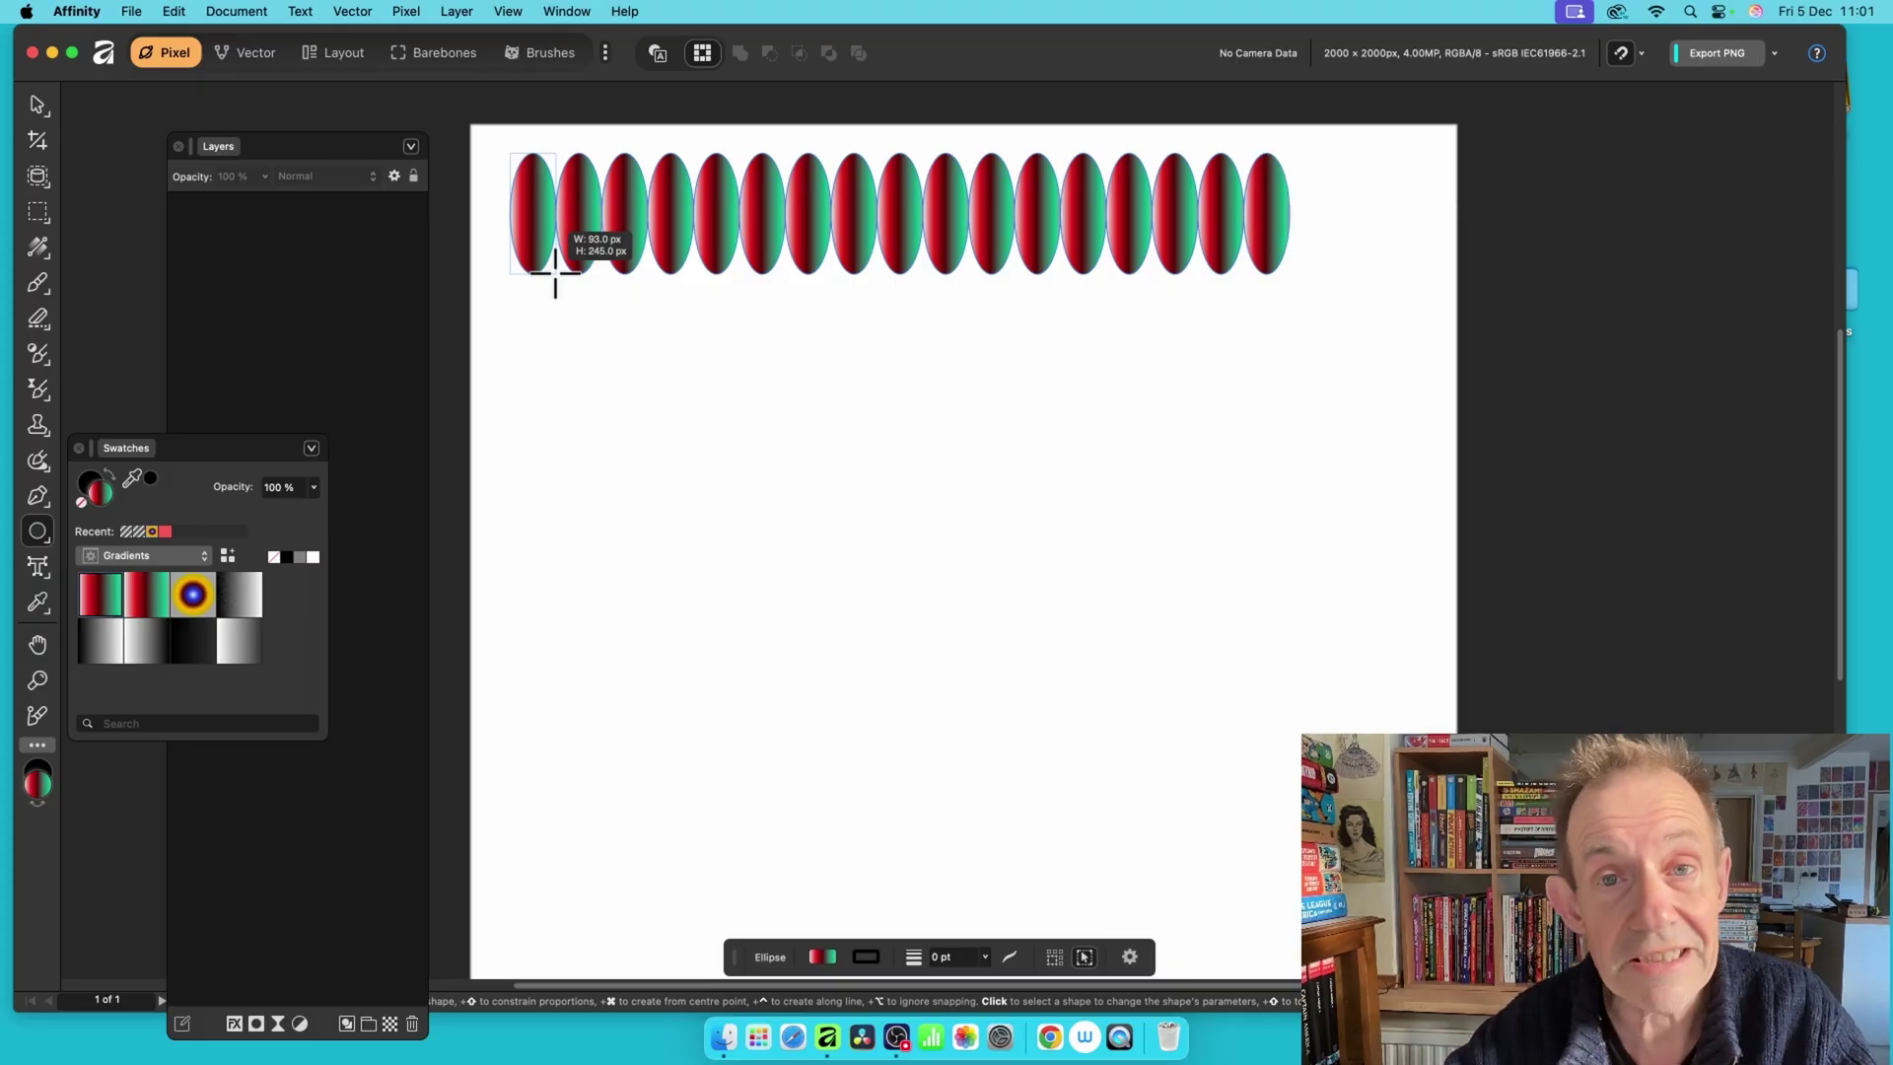
pyautogui.press('super+j')
pyautogui.press('super+j')
pyautogui.press('super+j')
pyautogui.press('super+j')
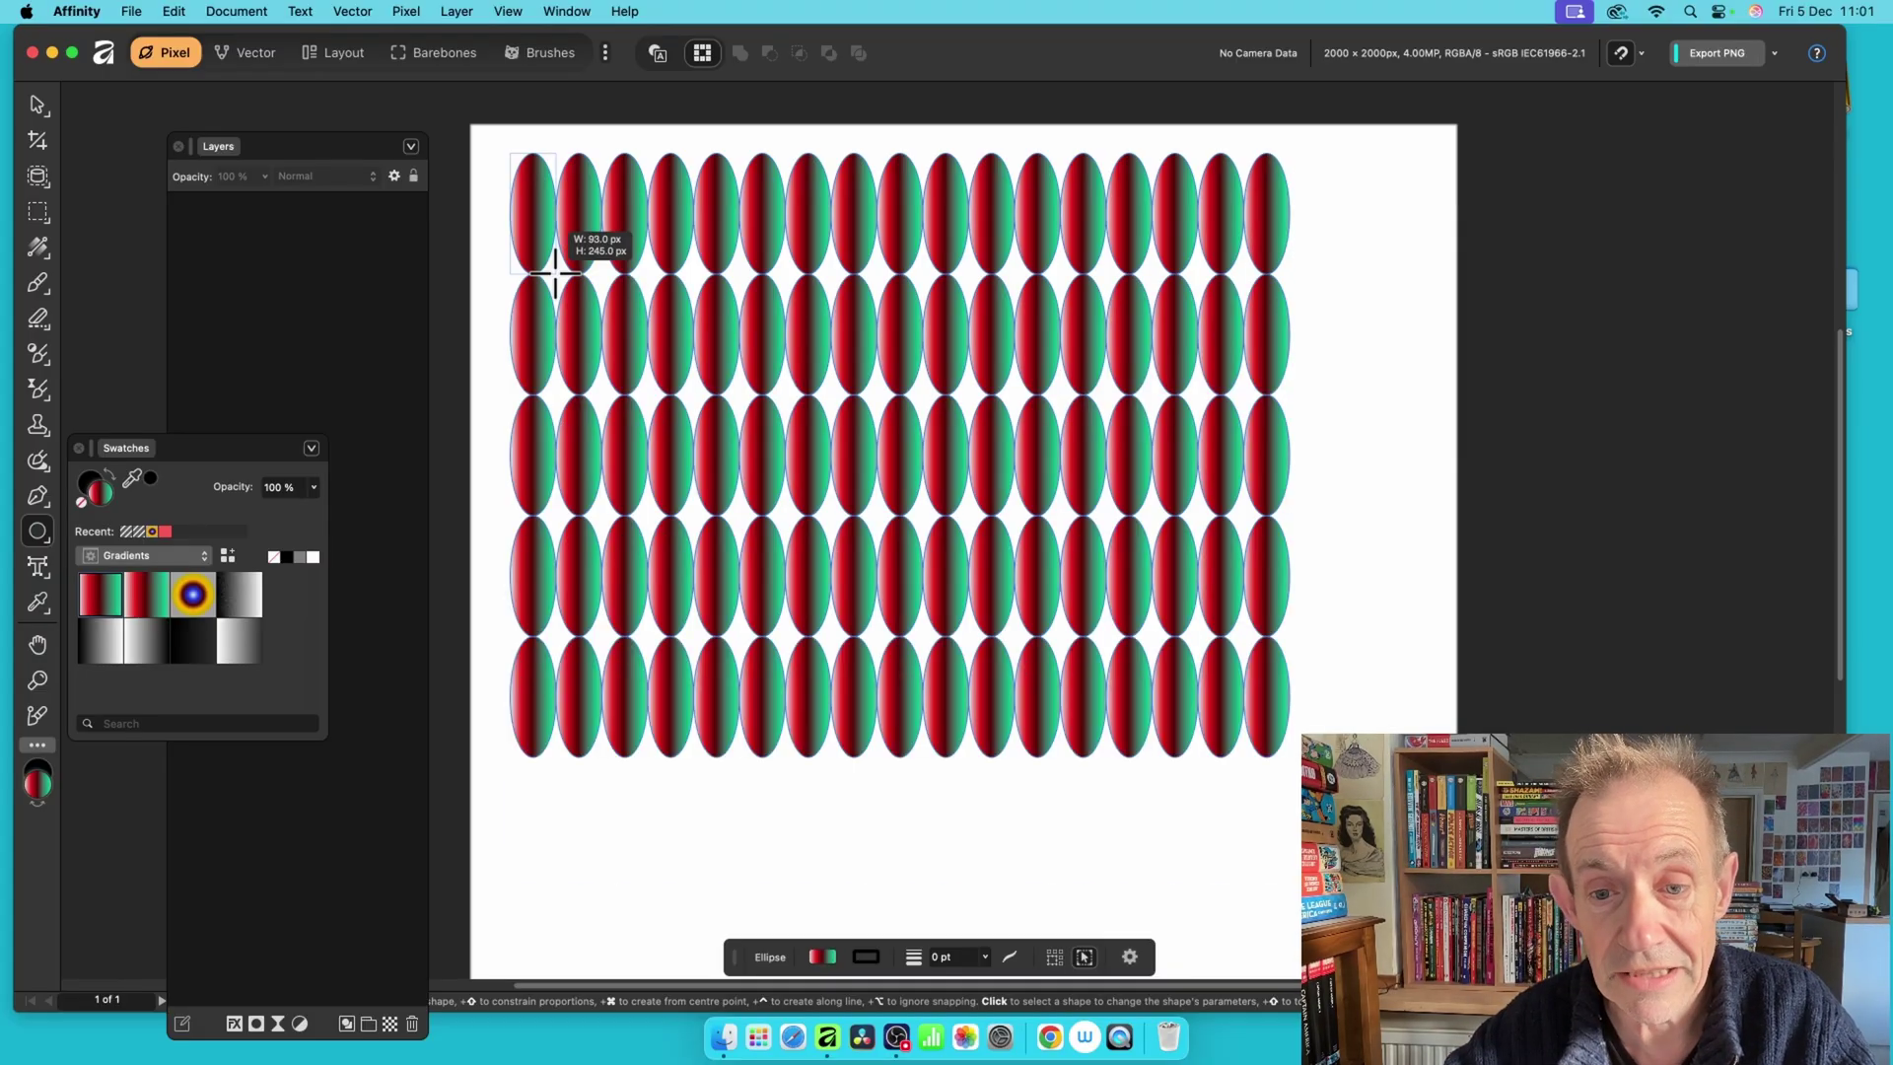
pyautogui.press('super+j')
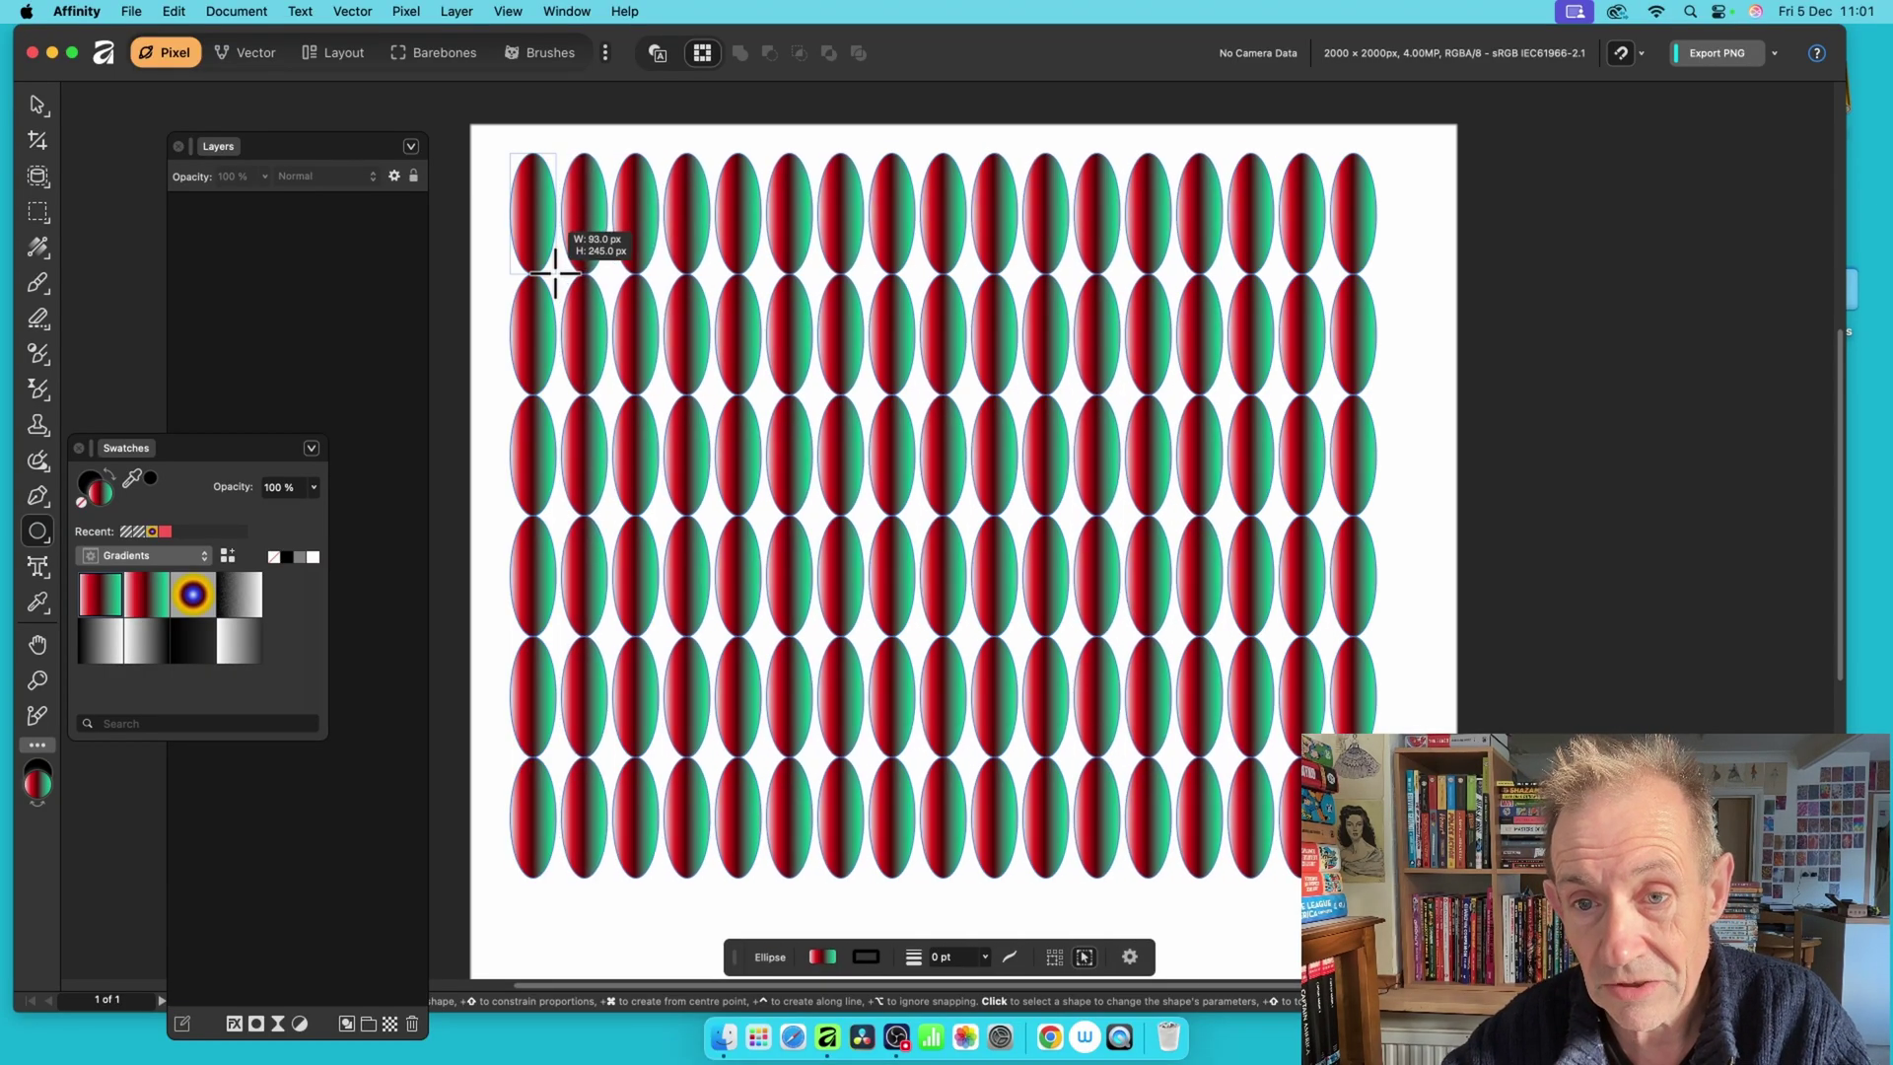
pyautogui.moveTo(555, 273); pyautogui.dragTo(555, 274)
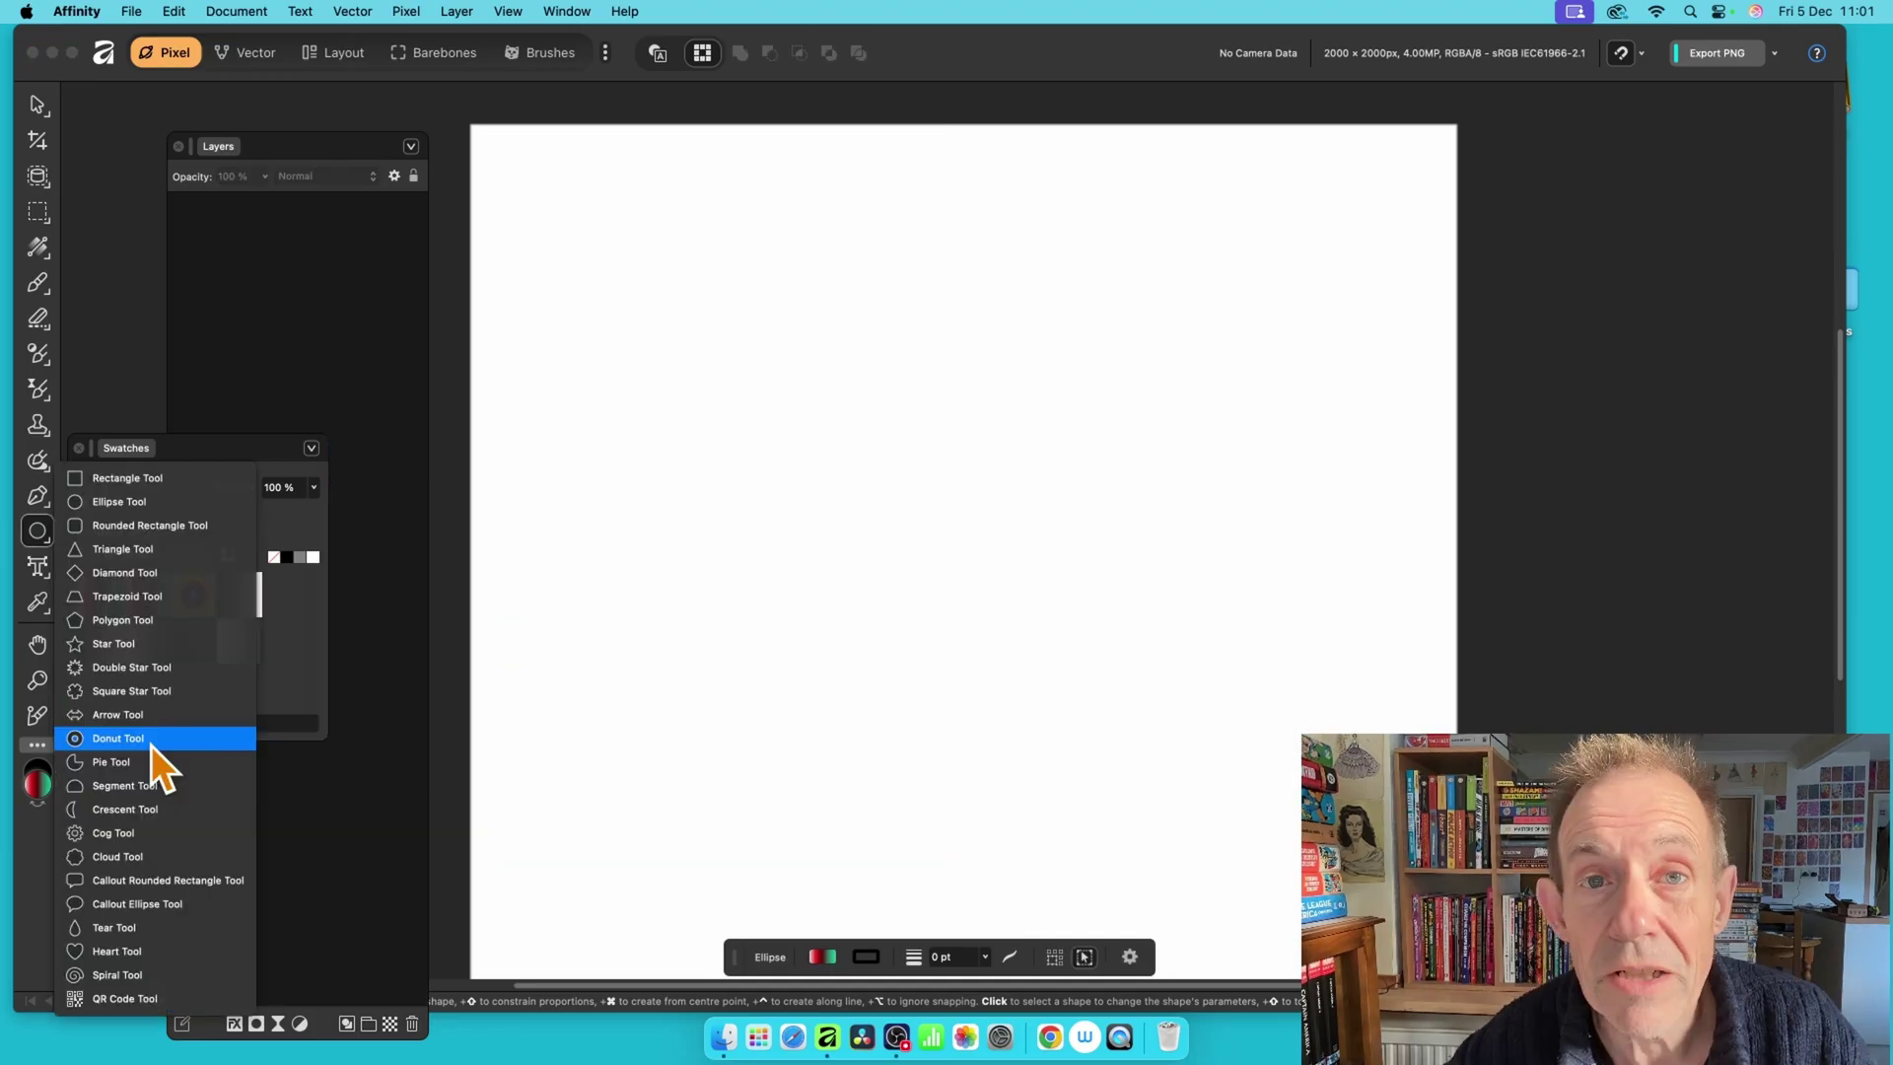
pyautogui.click(151, 745)
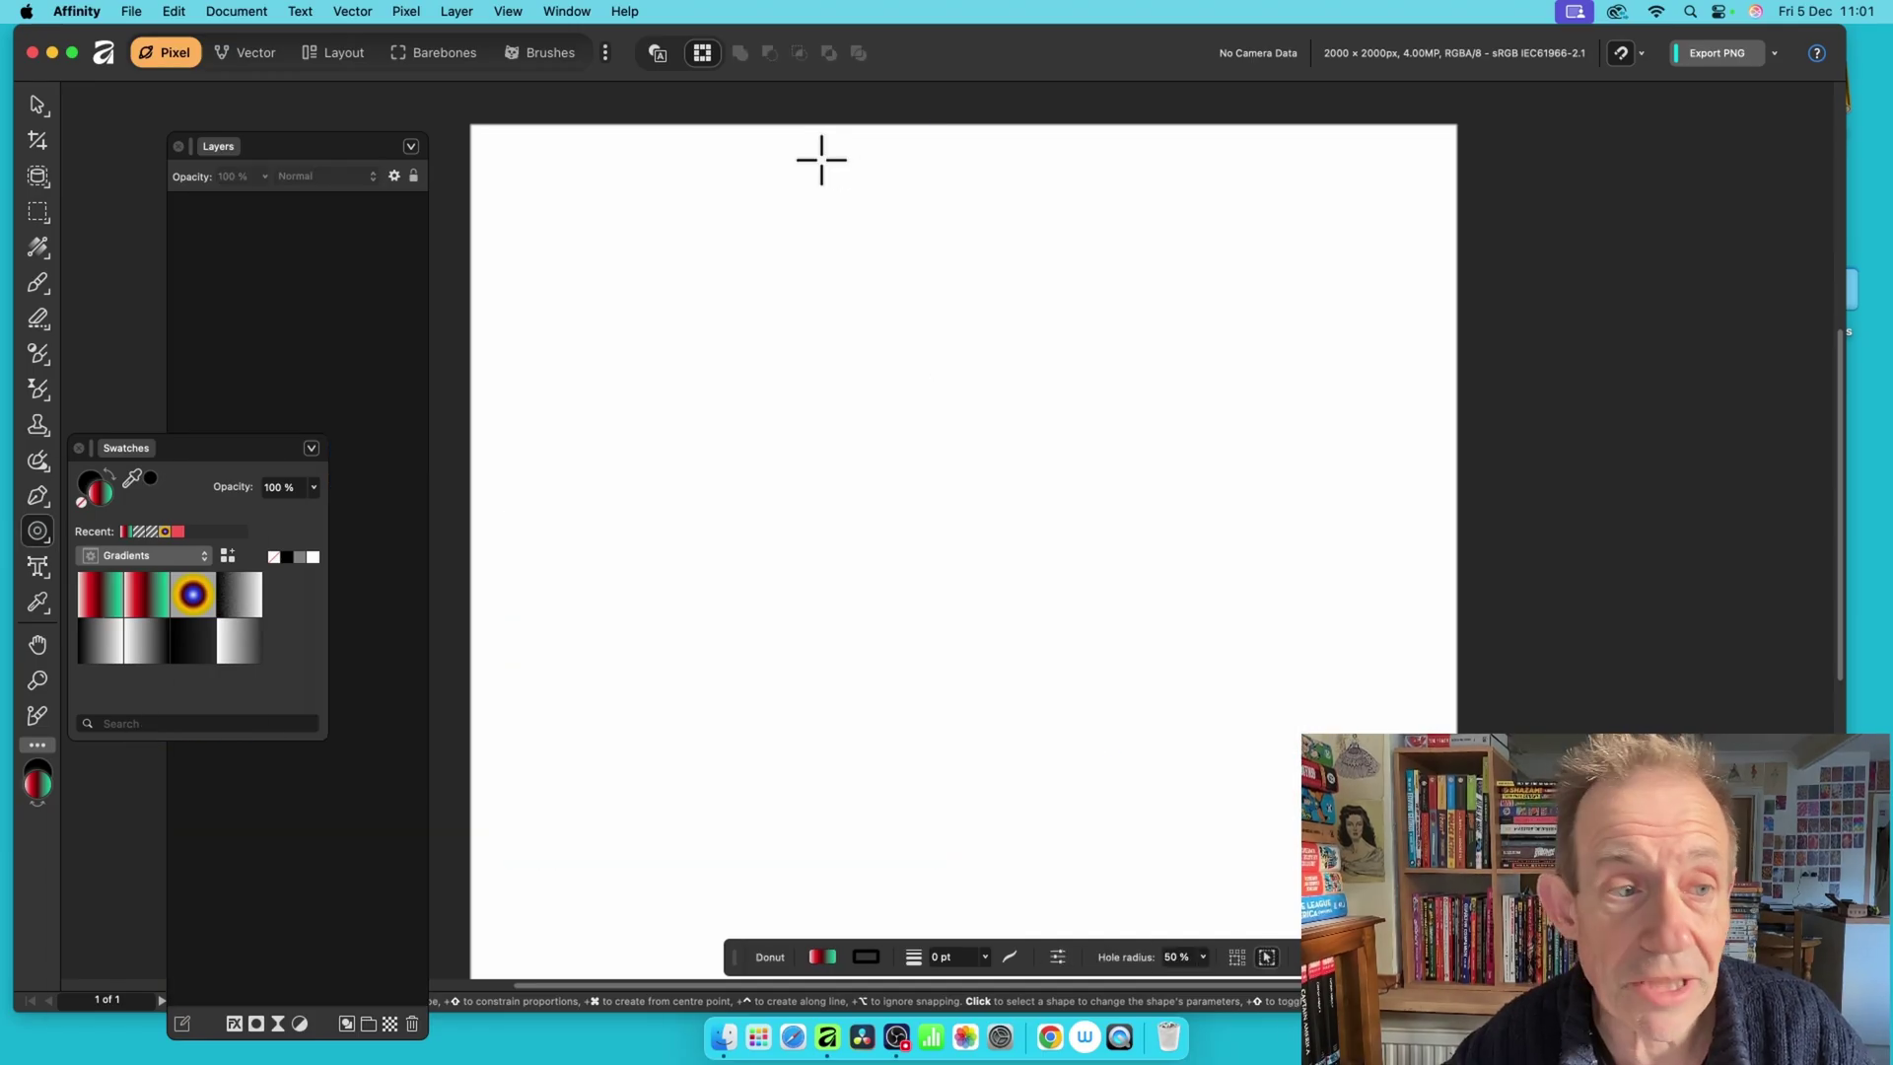
# Draw an eight-by-six grid of yellow-purple radial gradient donuts, enlarged to fill the page.
pyautogui.click(191, 595)
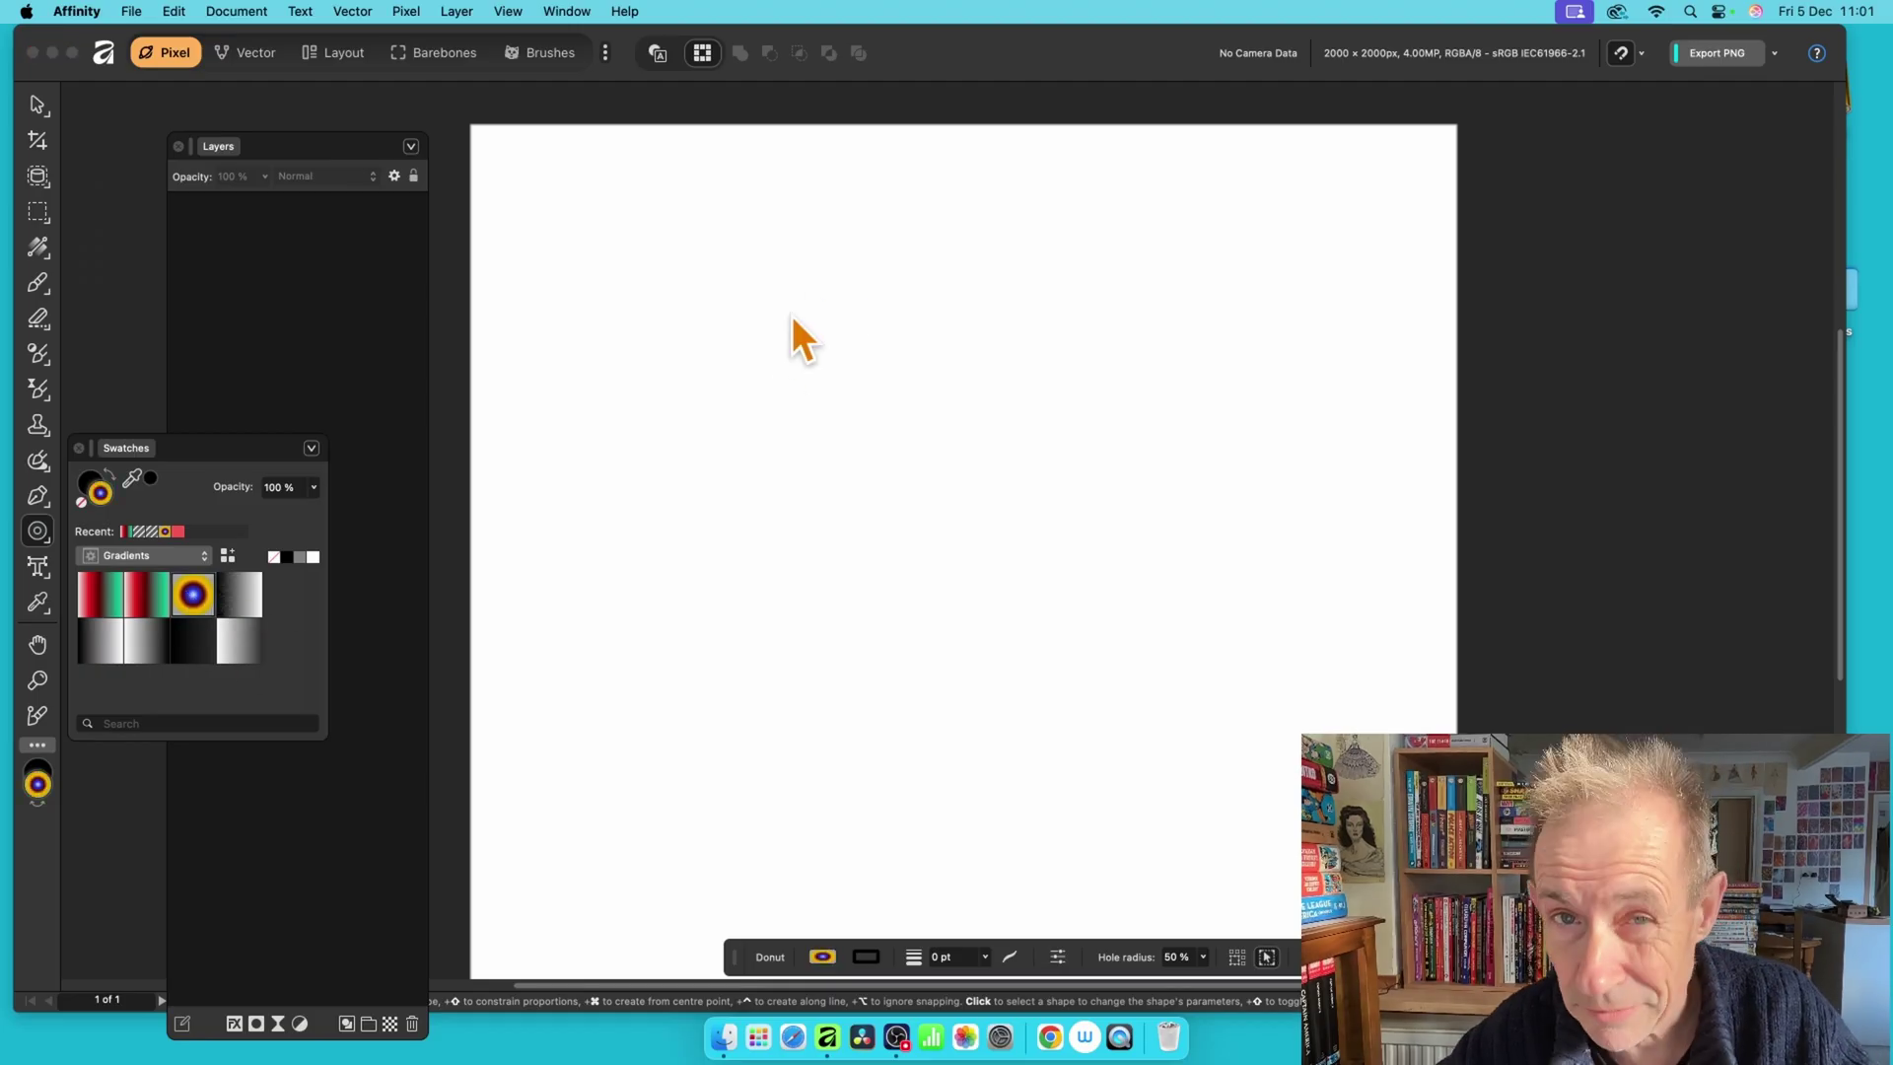
pyautogui.moveTo(518, 164); pyautogui.dragTo(618, 270)
pyautogui.press('Down')
pyautogui.press('Down')
pyautogui.press('Down')
pyautogui.press('Down')
pyautogui.press('Down')
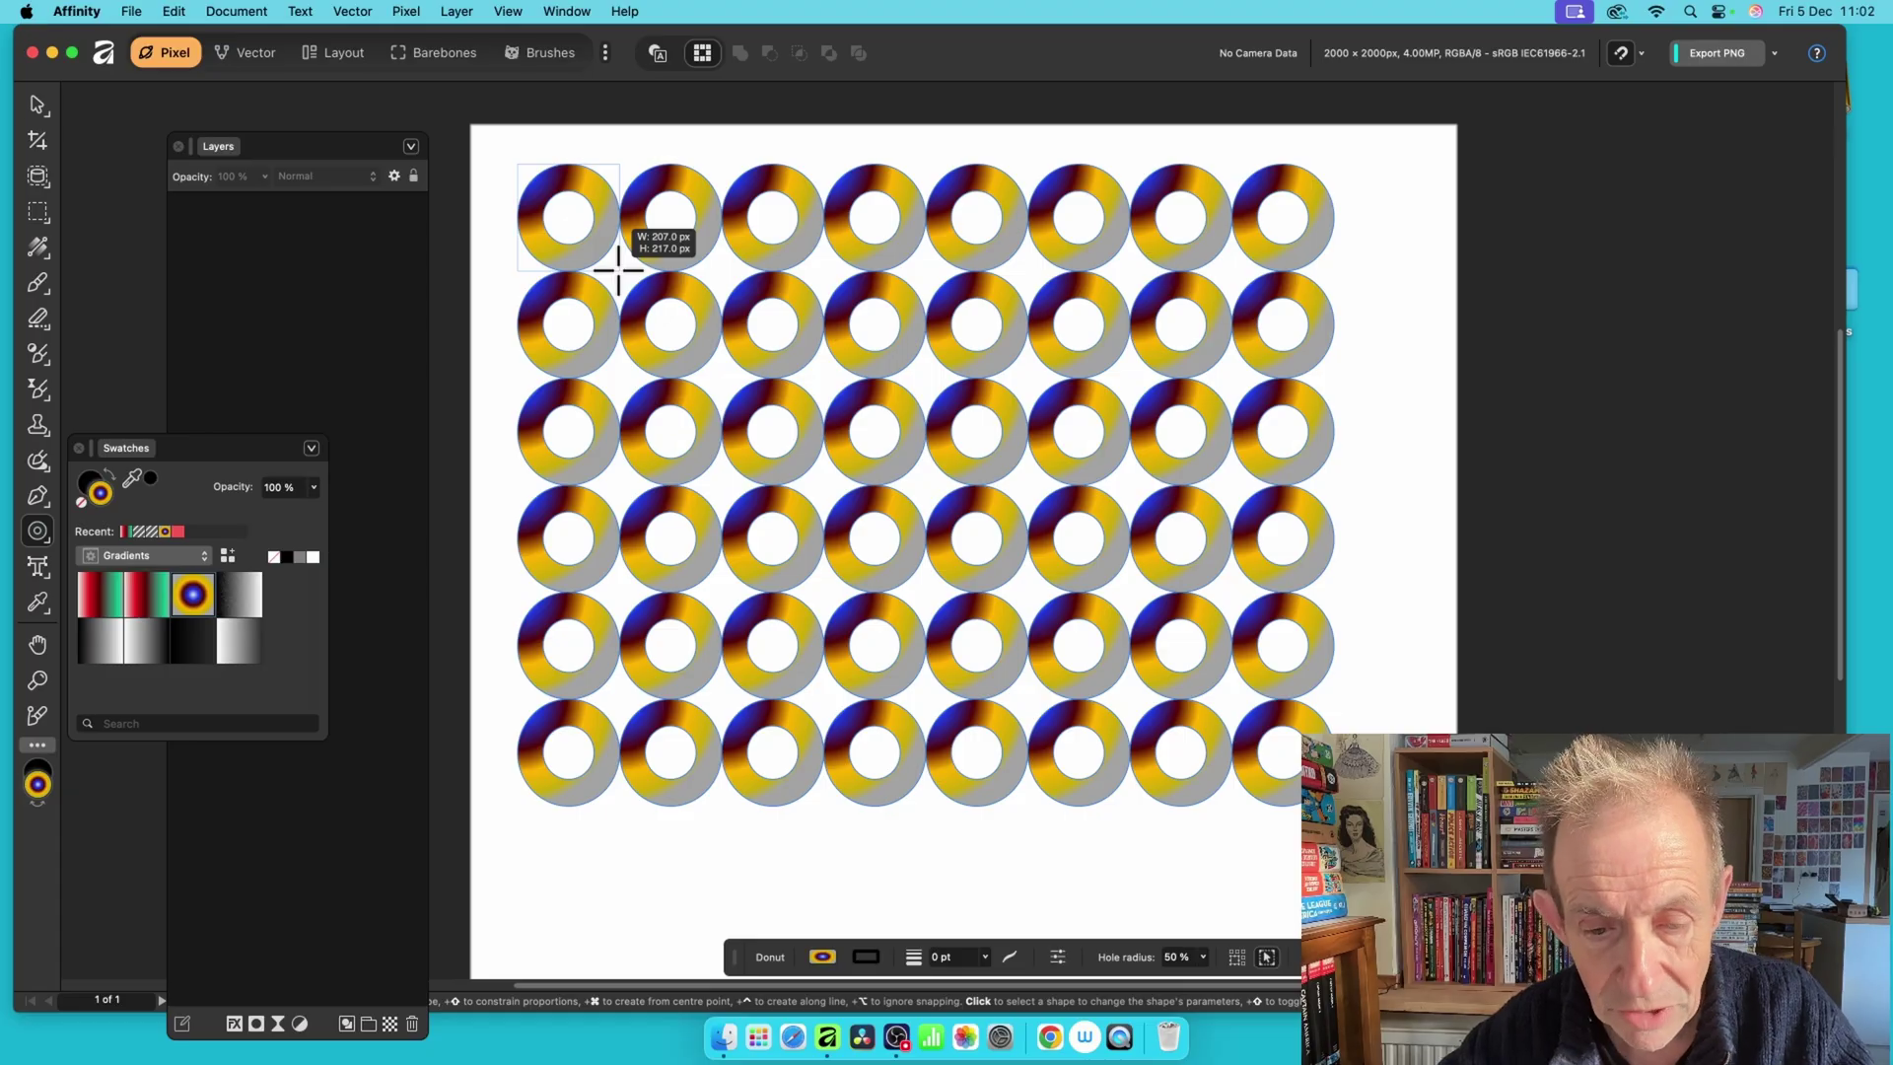
pyautogui.moveTo(618, 268)
pyautogui.mouseDown()
pyautogui.moveTo(579, 174)
pyautogui.moveTo(625, 255)
pyautogui.moveTo(605, 267)
pyautogui.mouseUp()
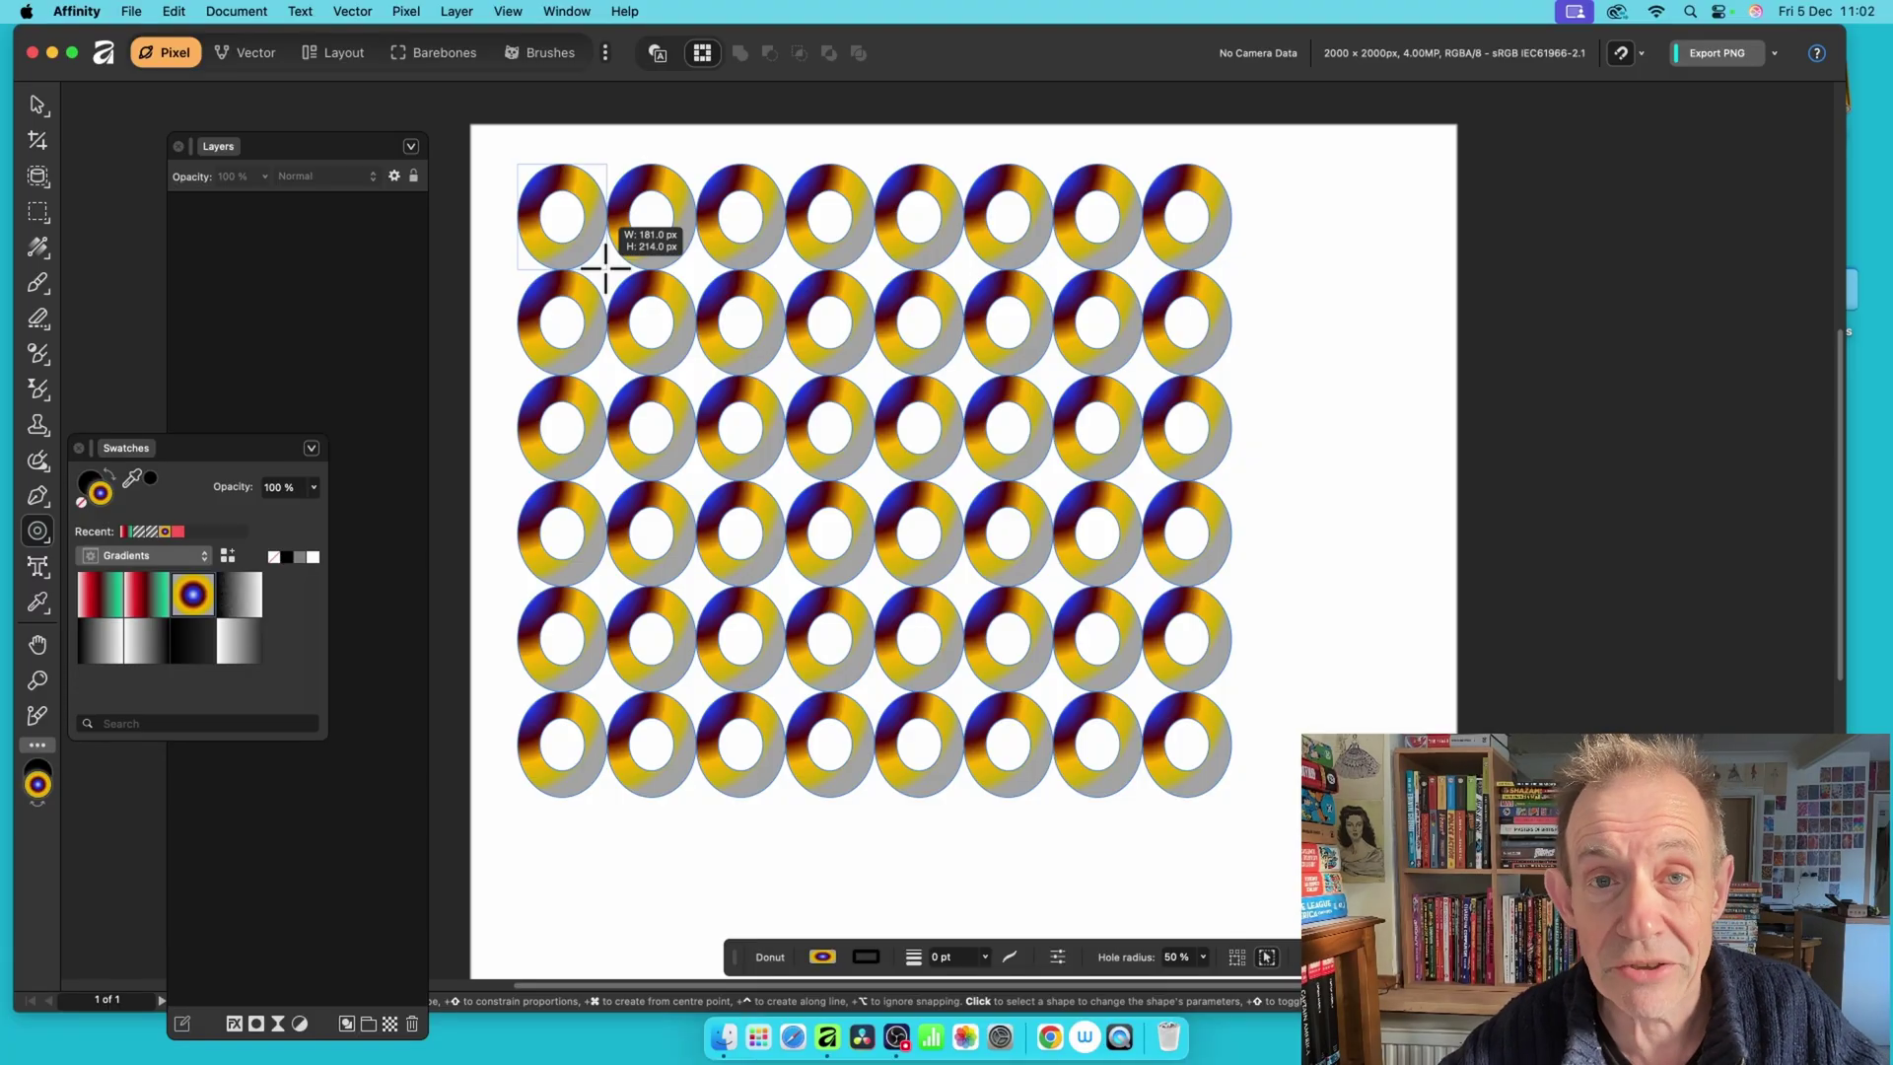
pyautogui.moveTo(605, 267); pyautogui.dragTo(621, 262)
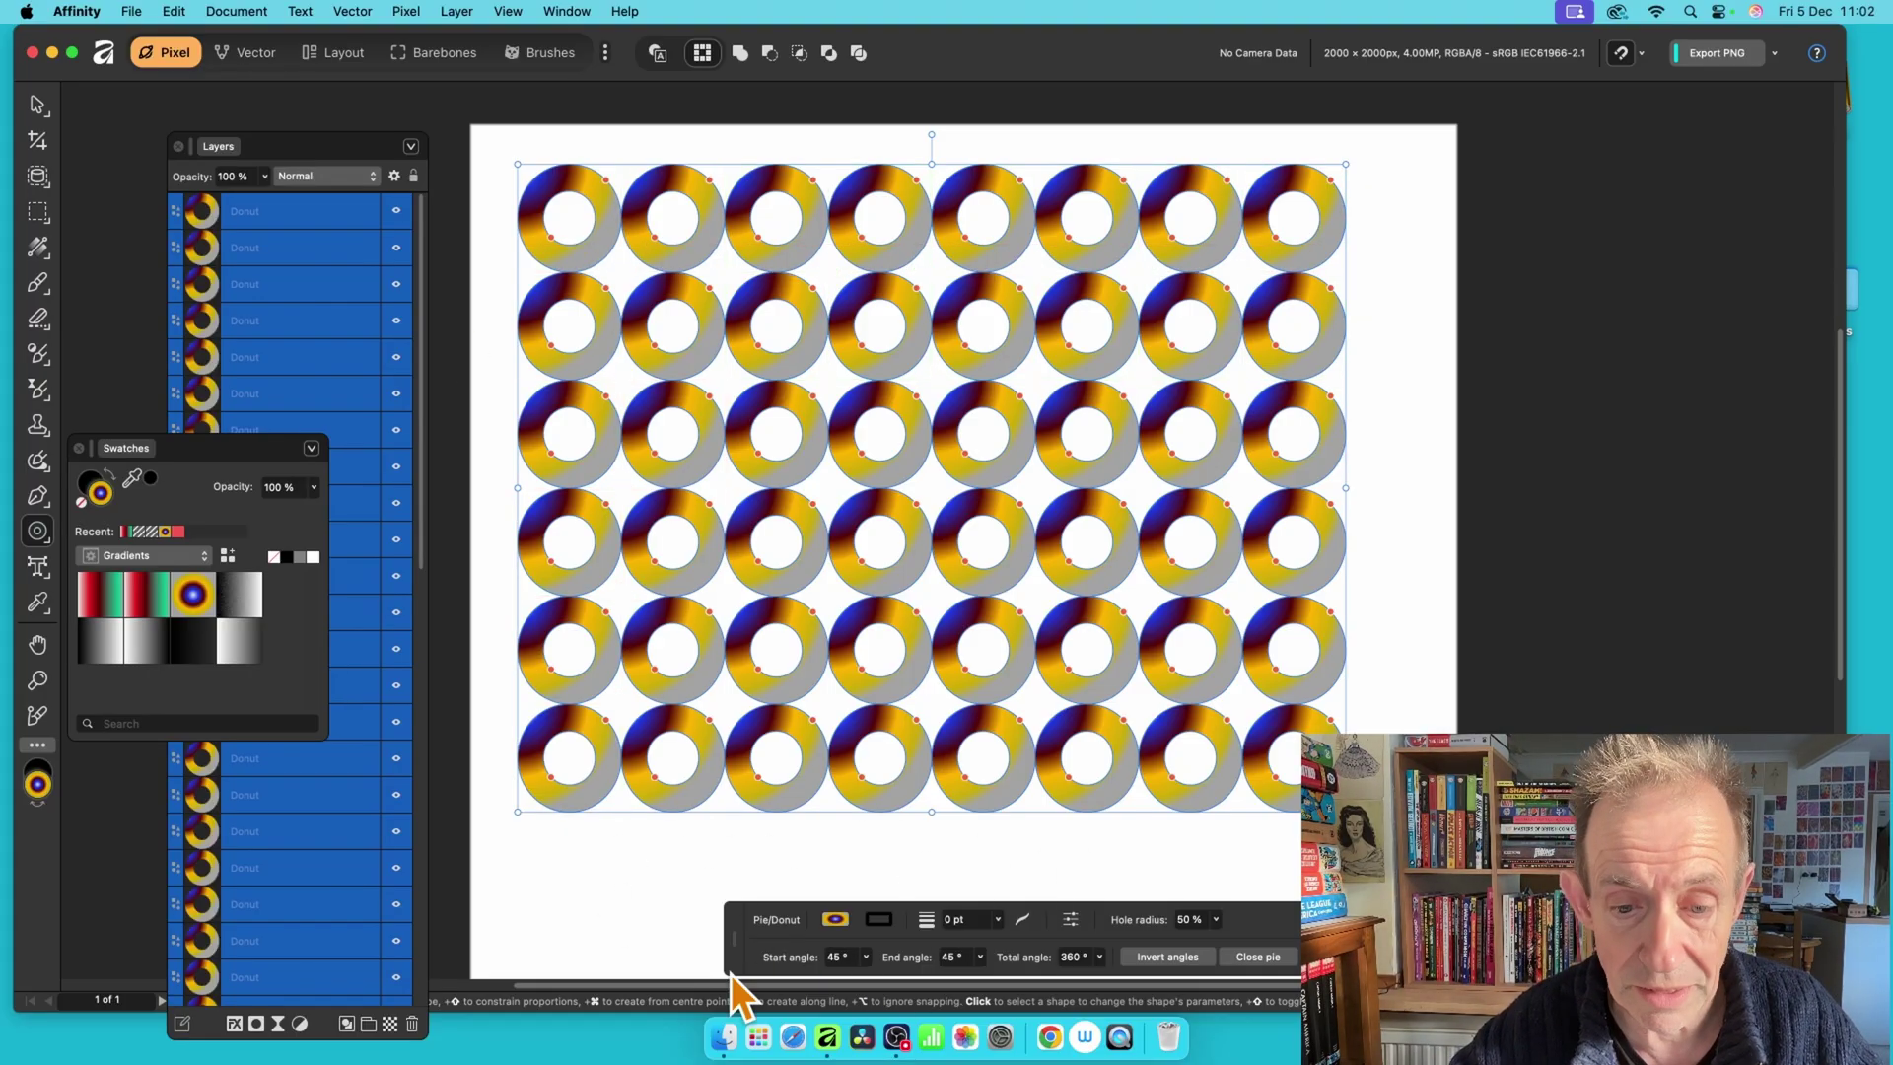
# Open the view options and close them without changes.
pyautogui.click(507, 12)
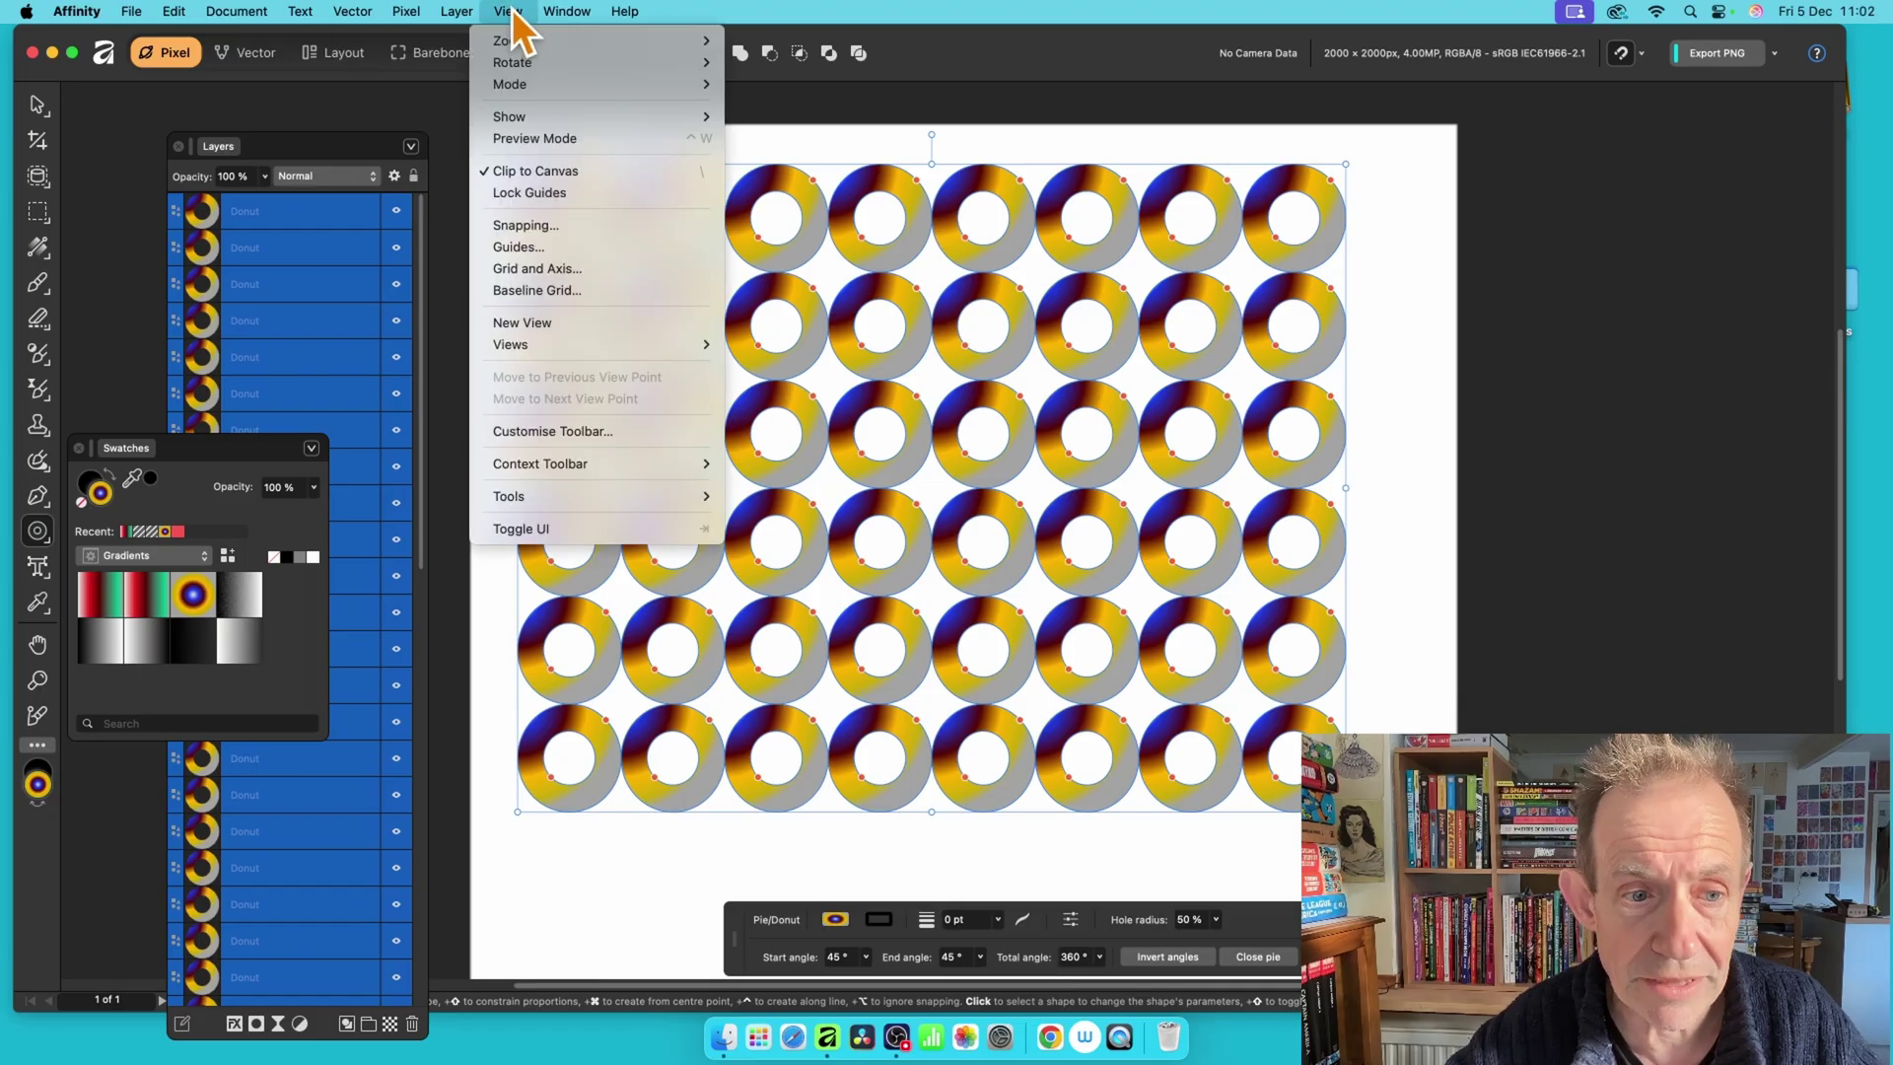
pyautogui.moveTo(547, 472)
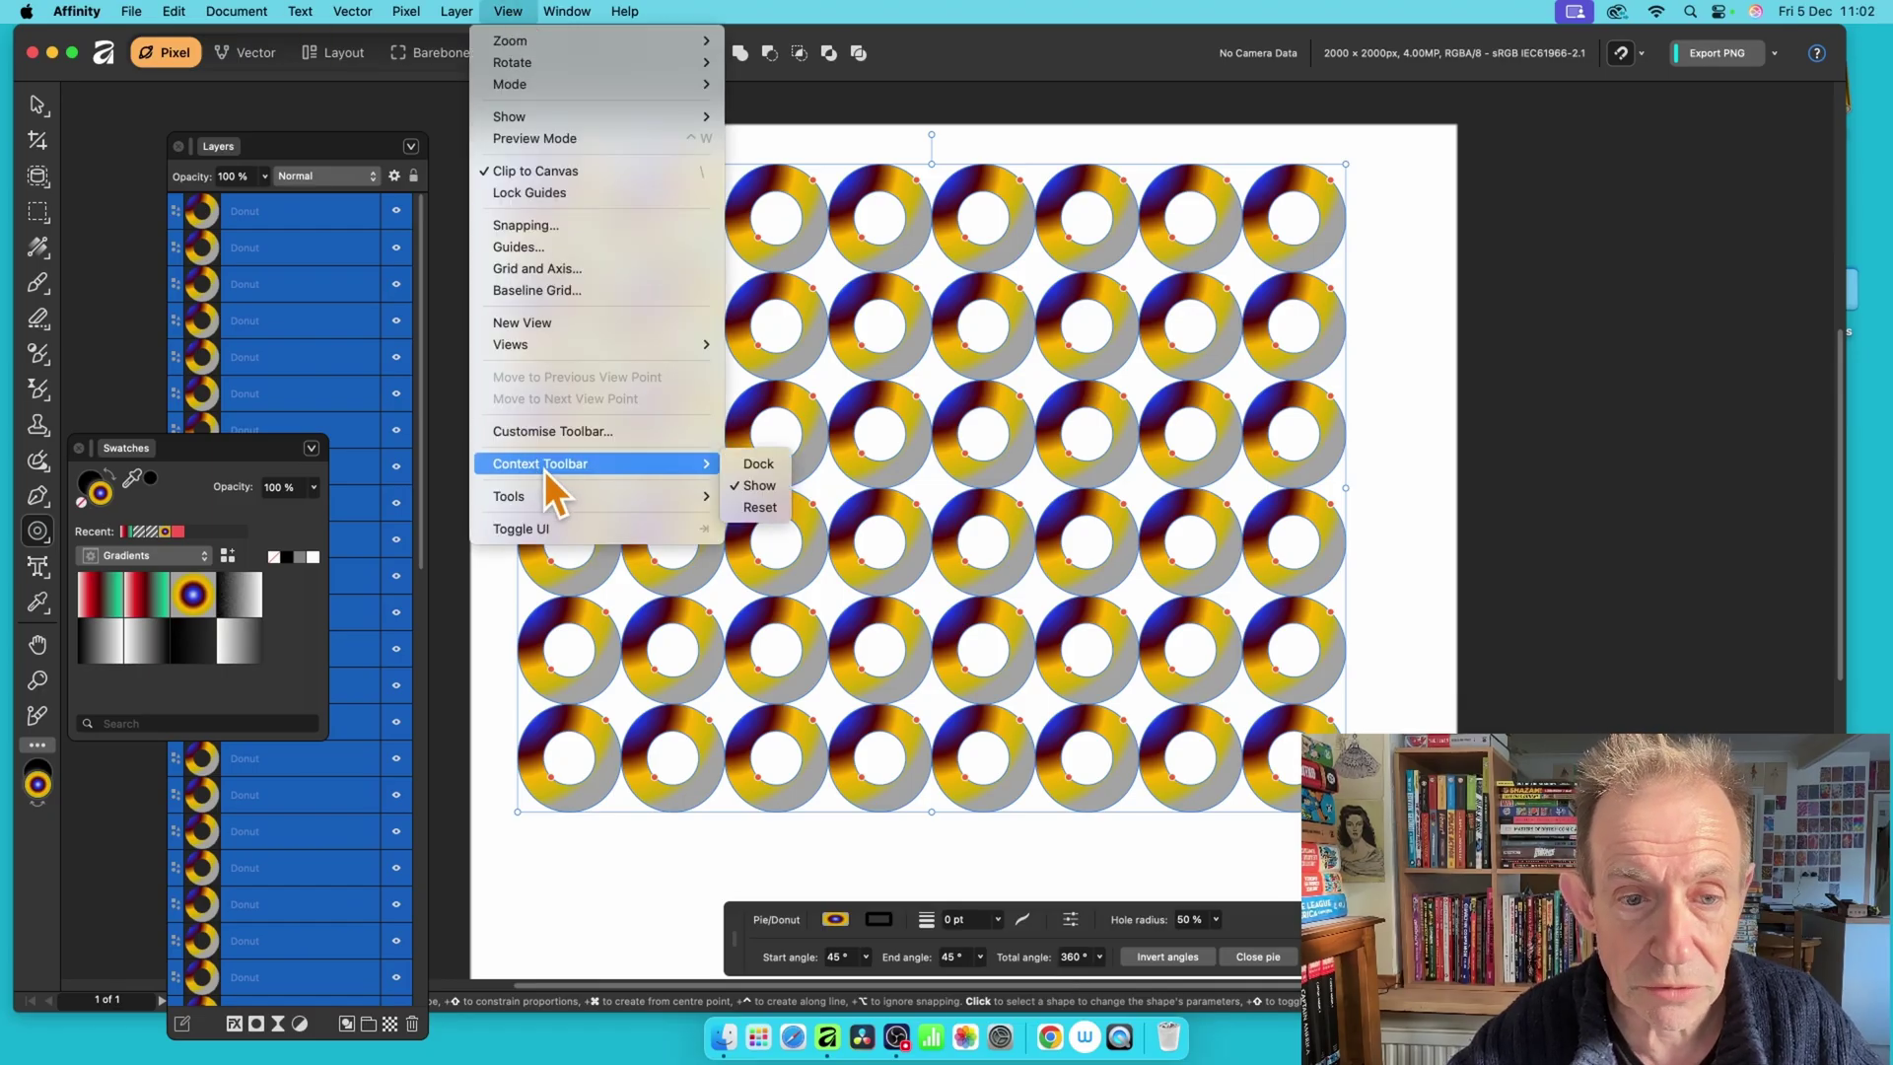
pyautogui.click(1437, 637)
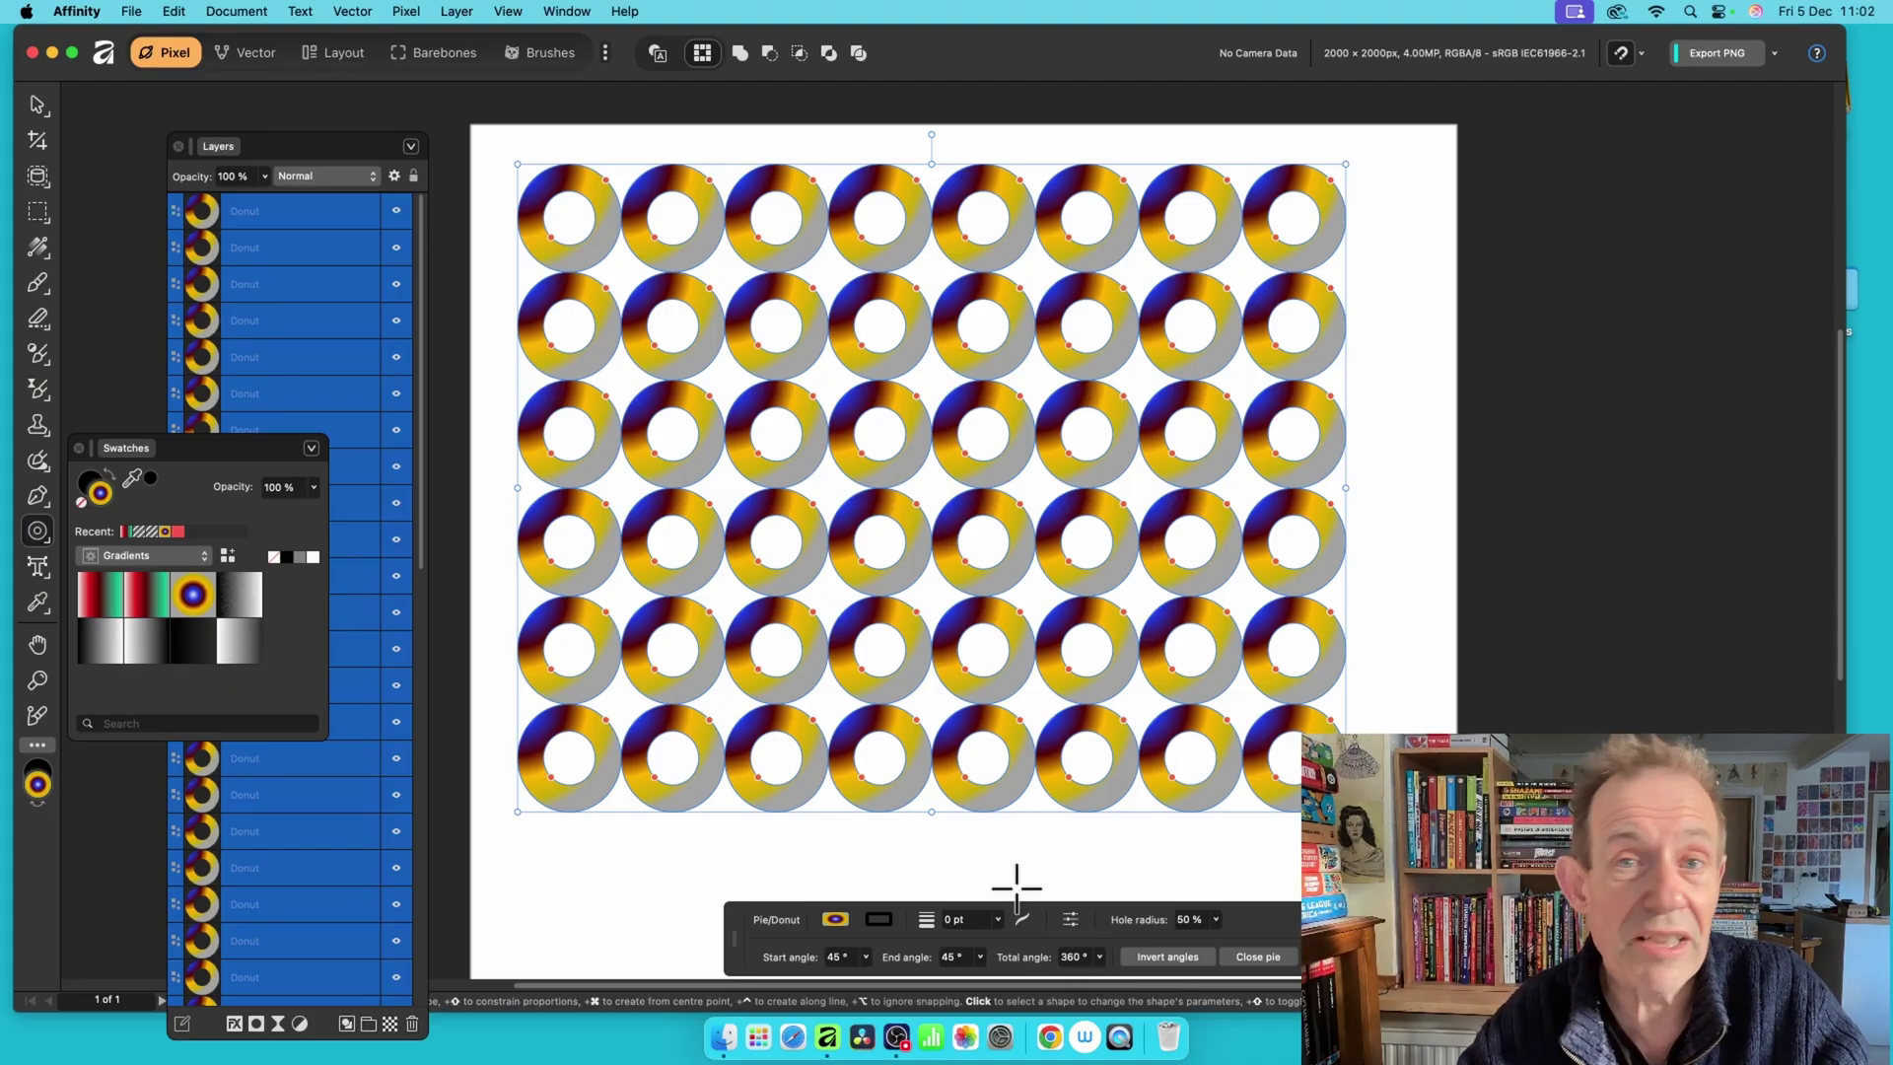
# Try the ring, pie, C-shape, arc, notched and keyhole presets on the donuts, then delete them all.
pyautogui.click(1073, 920)
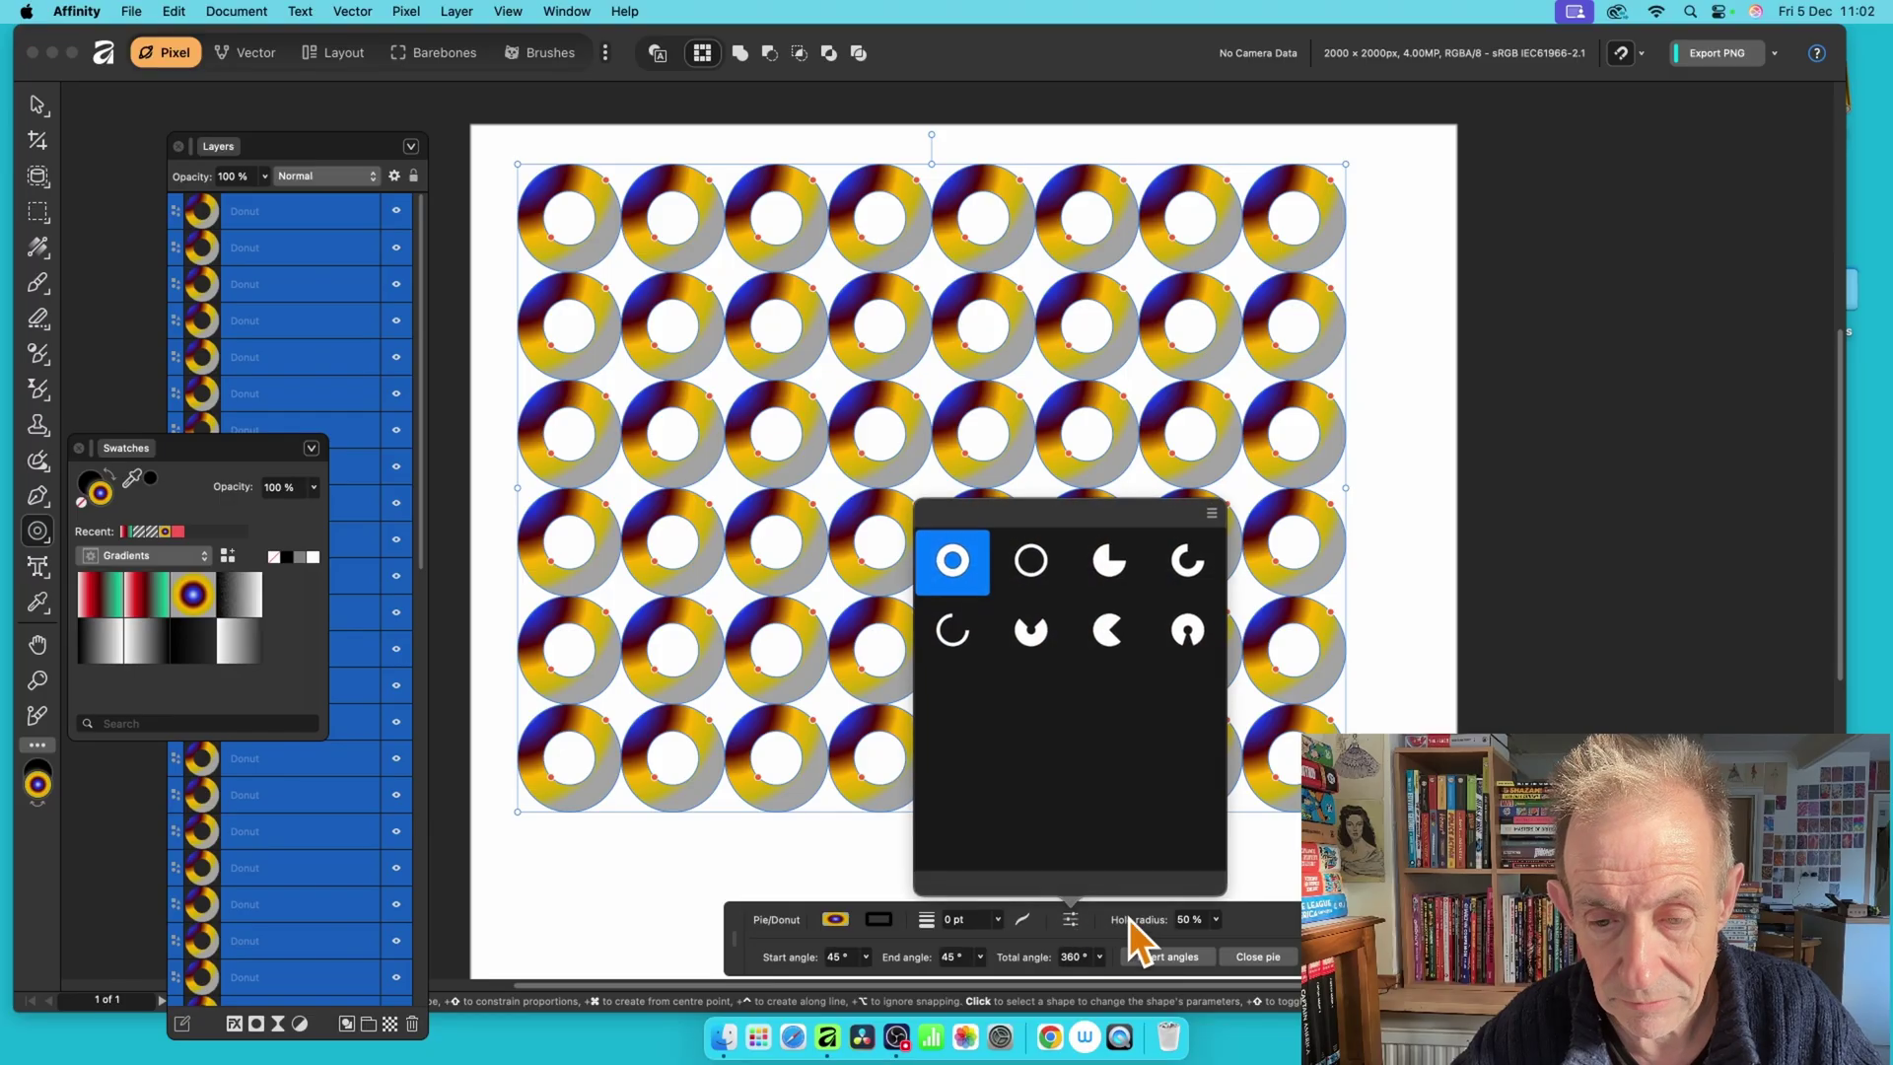
pyautogui.click(1033, 581)
pyautogui.click(1121, 581)
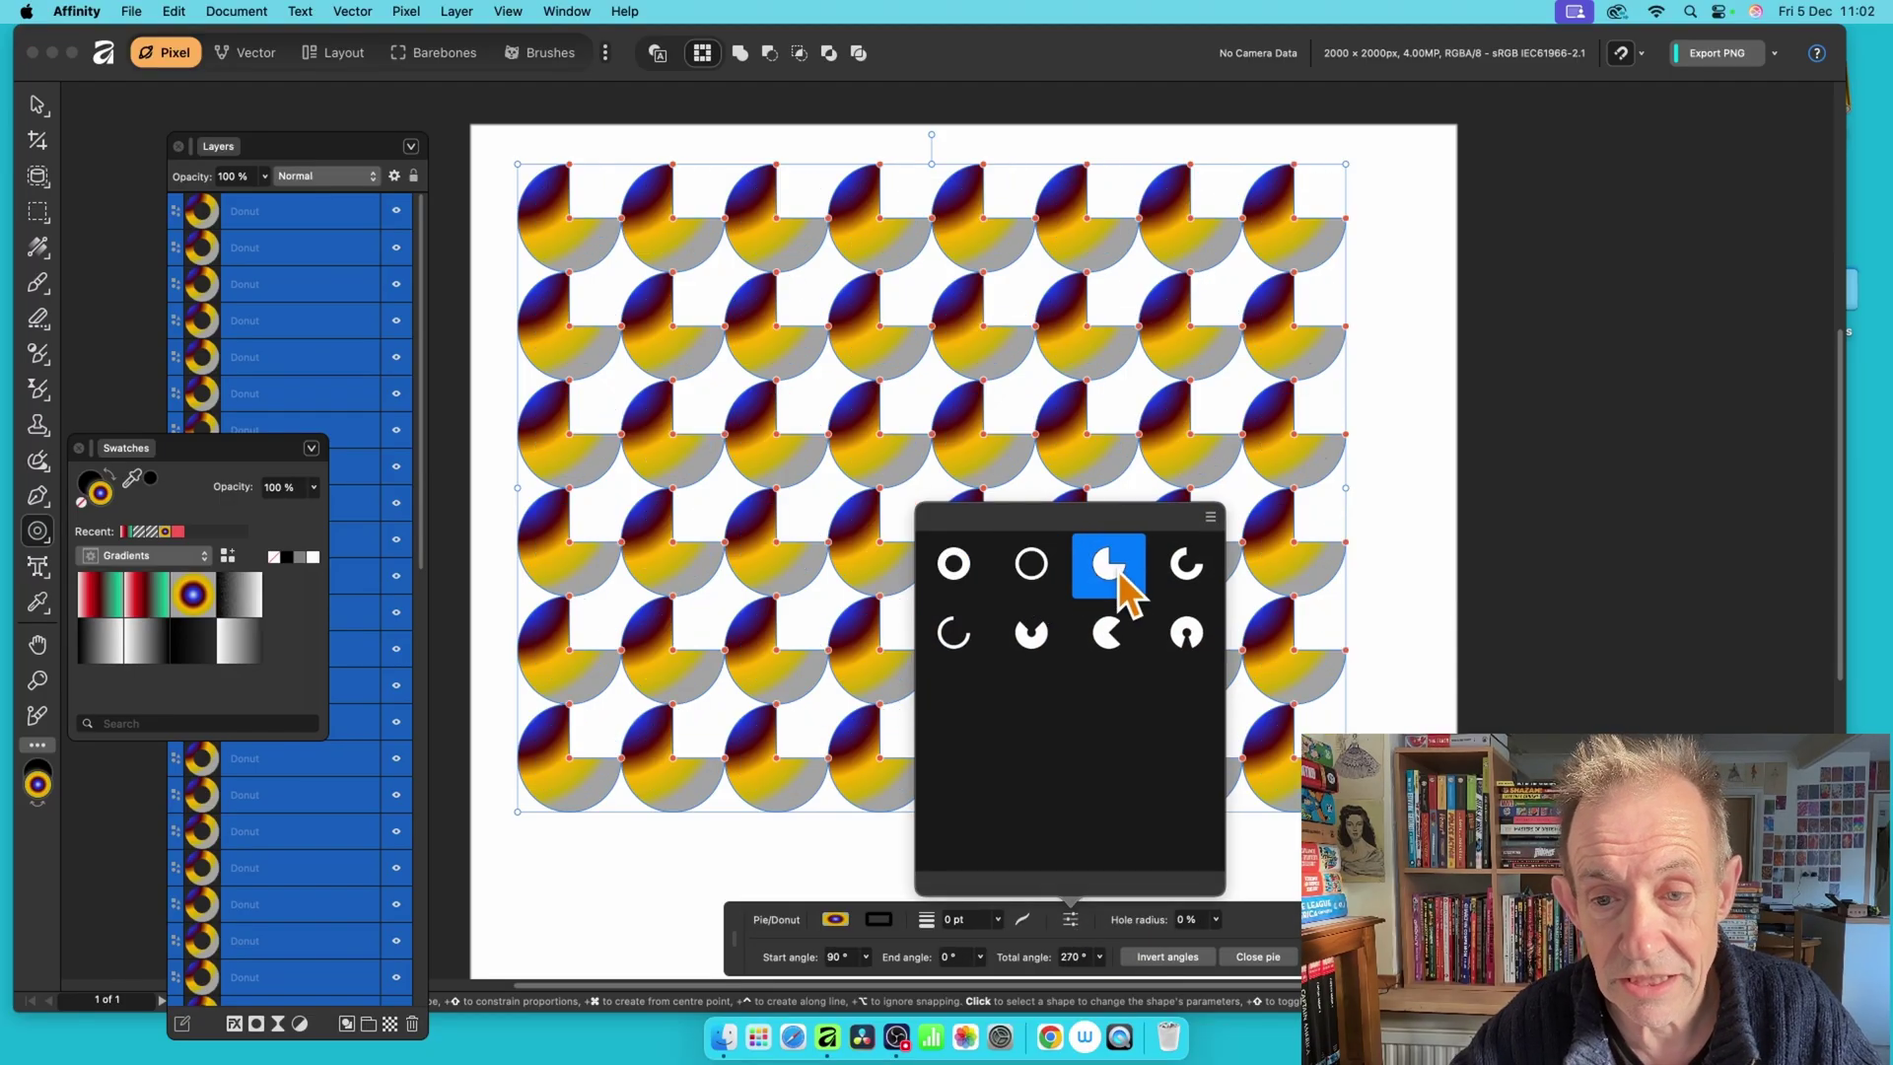
pyautogui.click(1189, 576)
pyautogui.click(961, 639)
pyautogui.click(1033, 639)
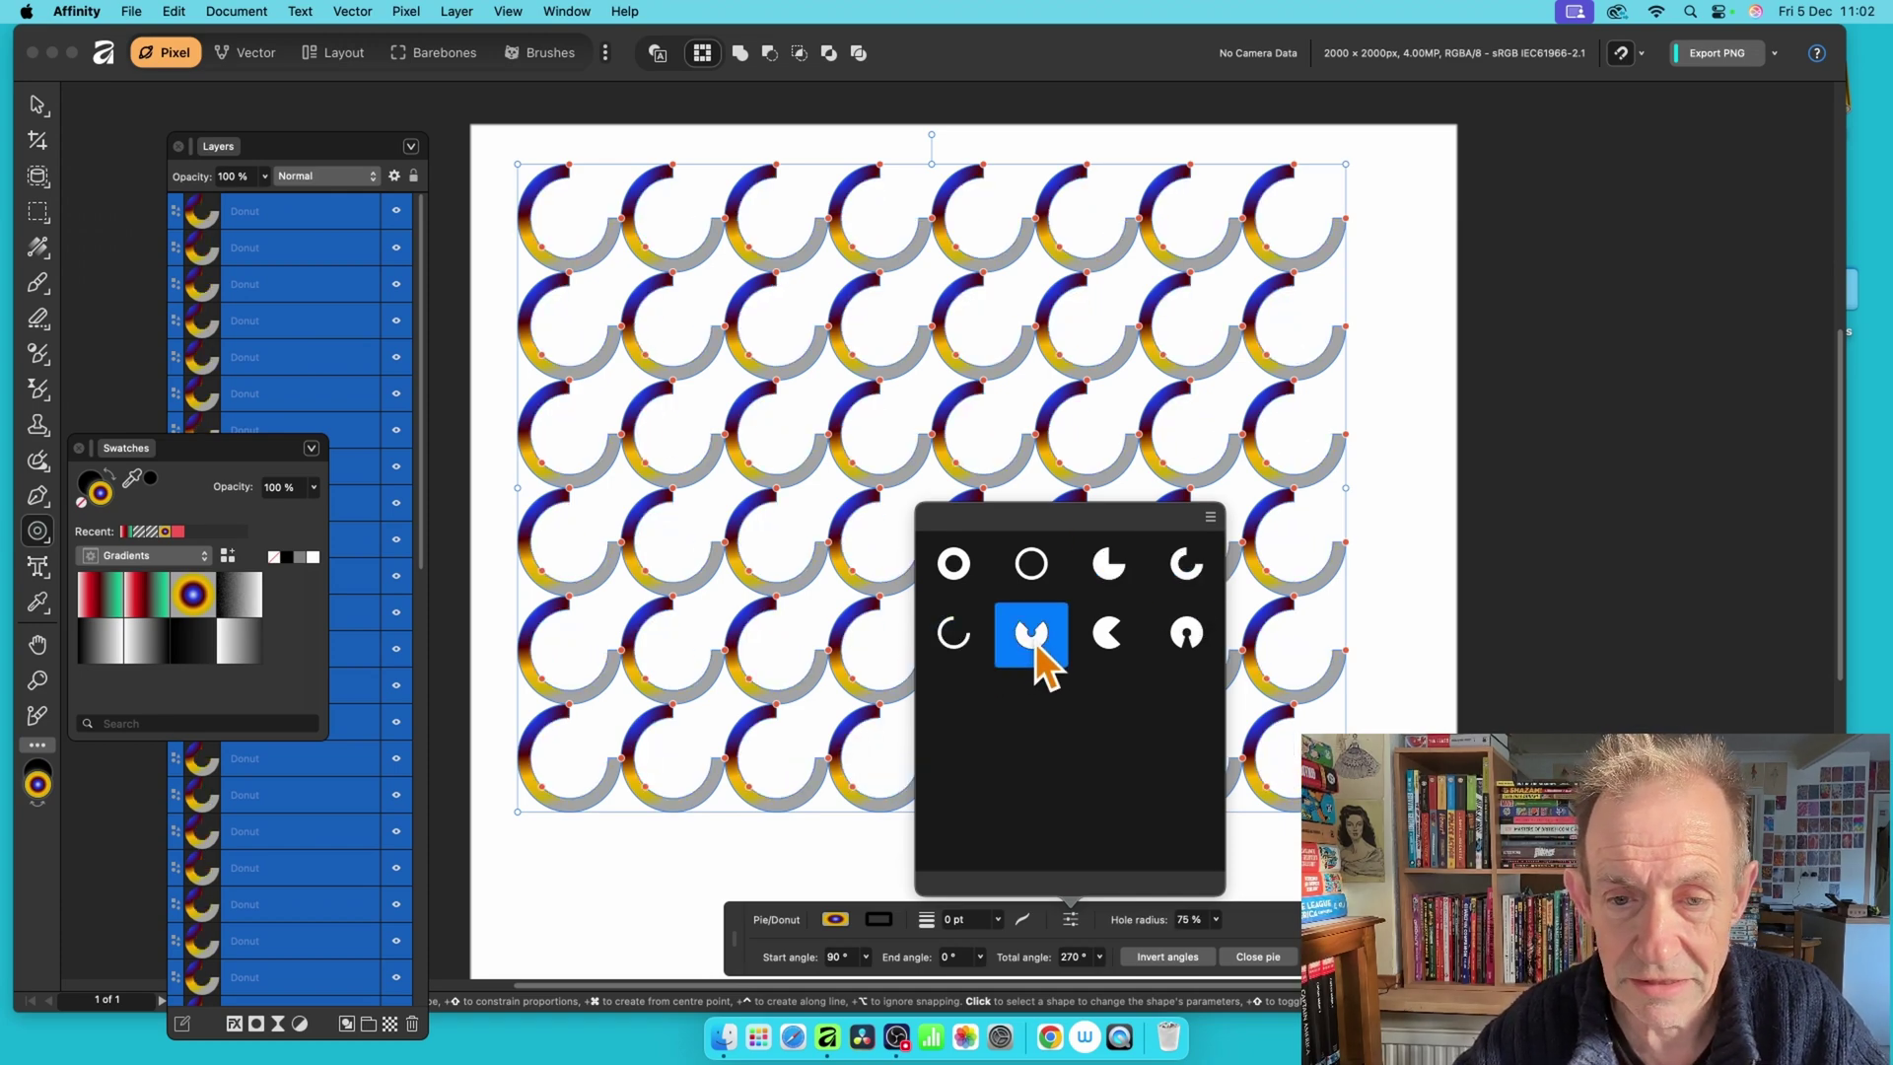
pyautogui.click(1104, 637)
pyautogui.click(1185, 635)
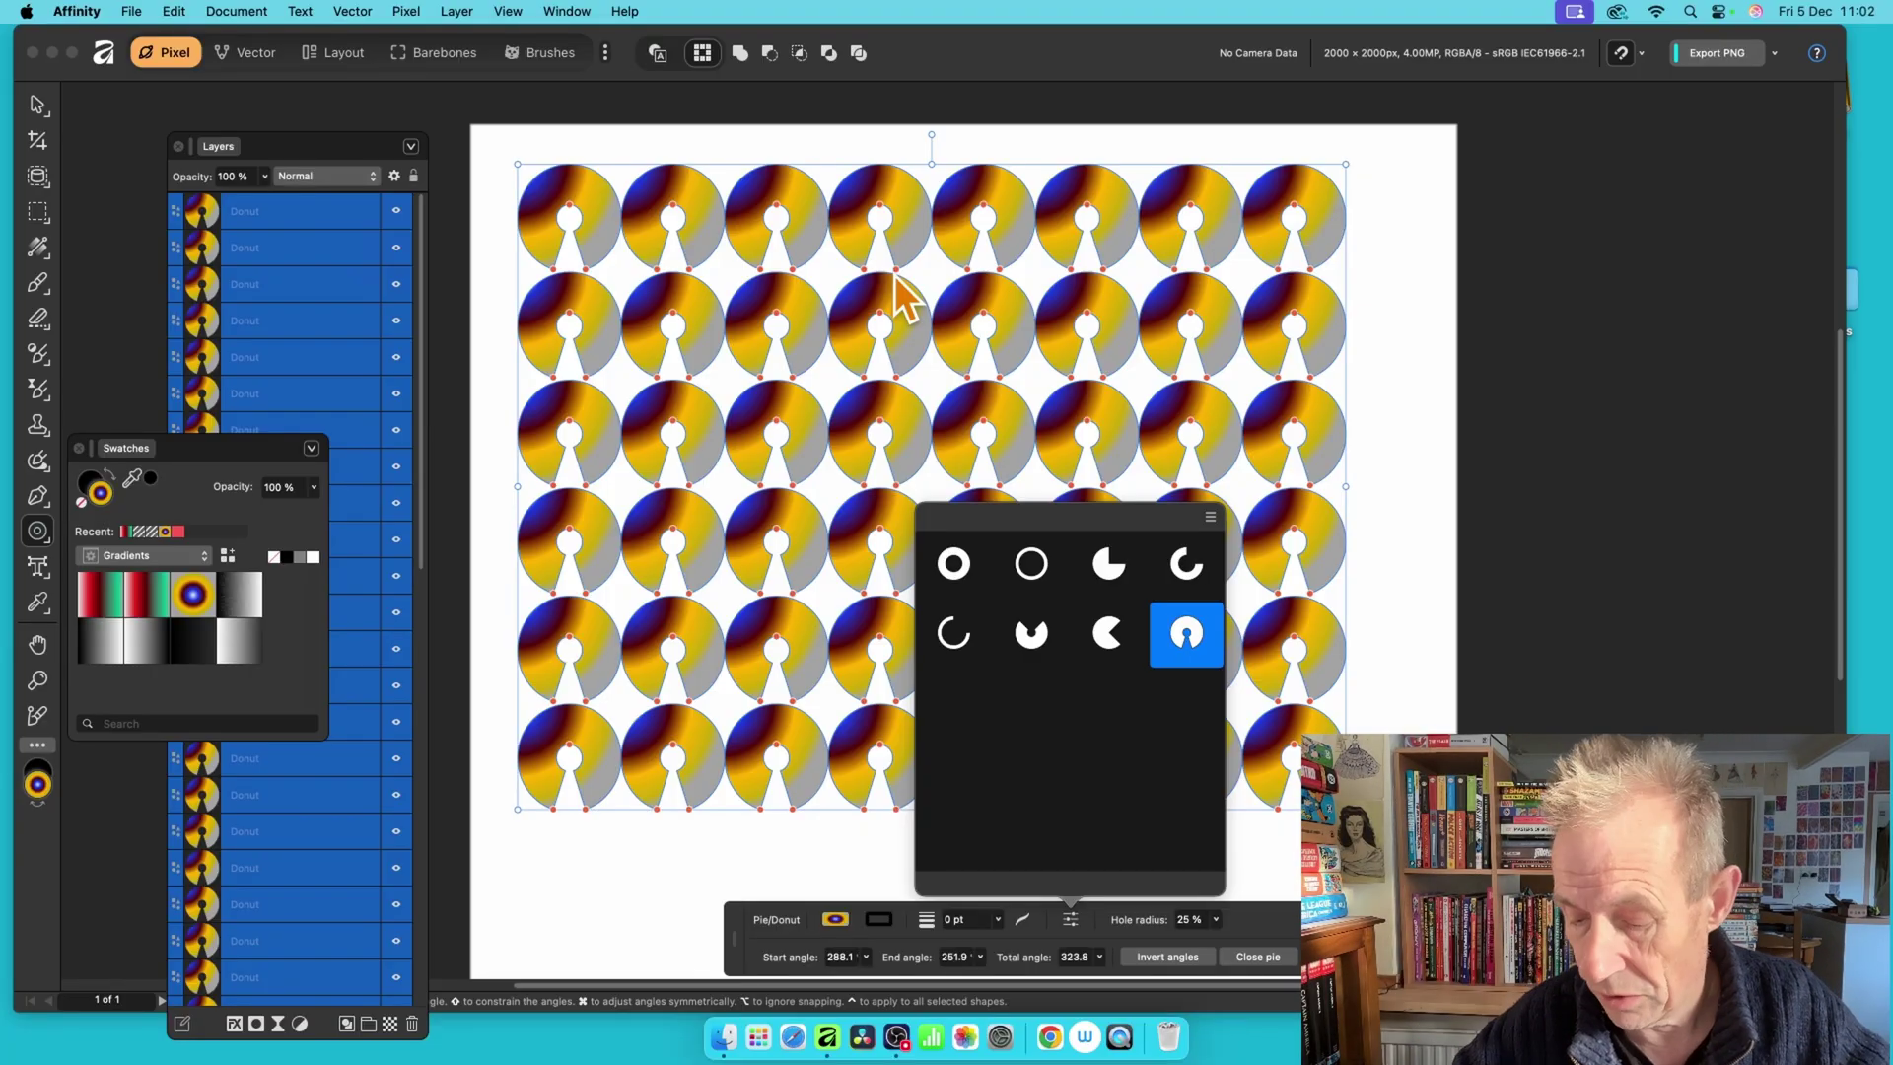
pyautogui.press('Delete')
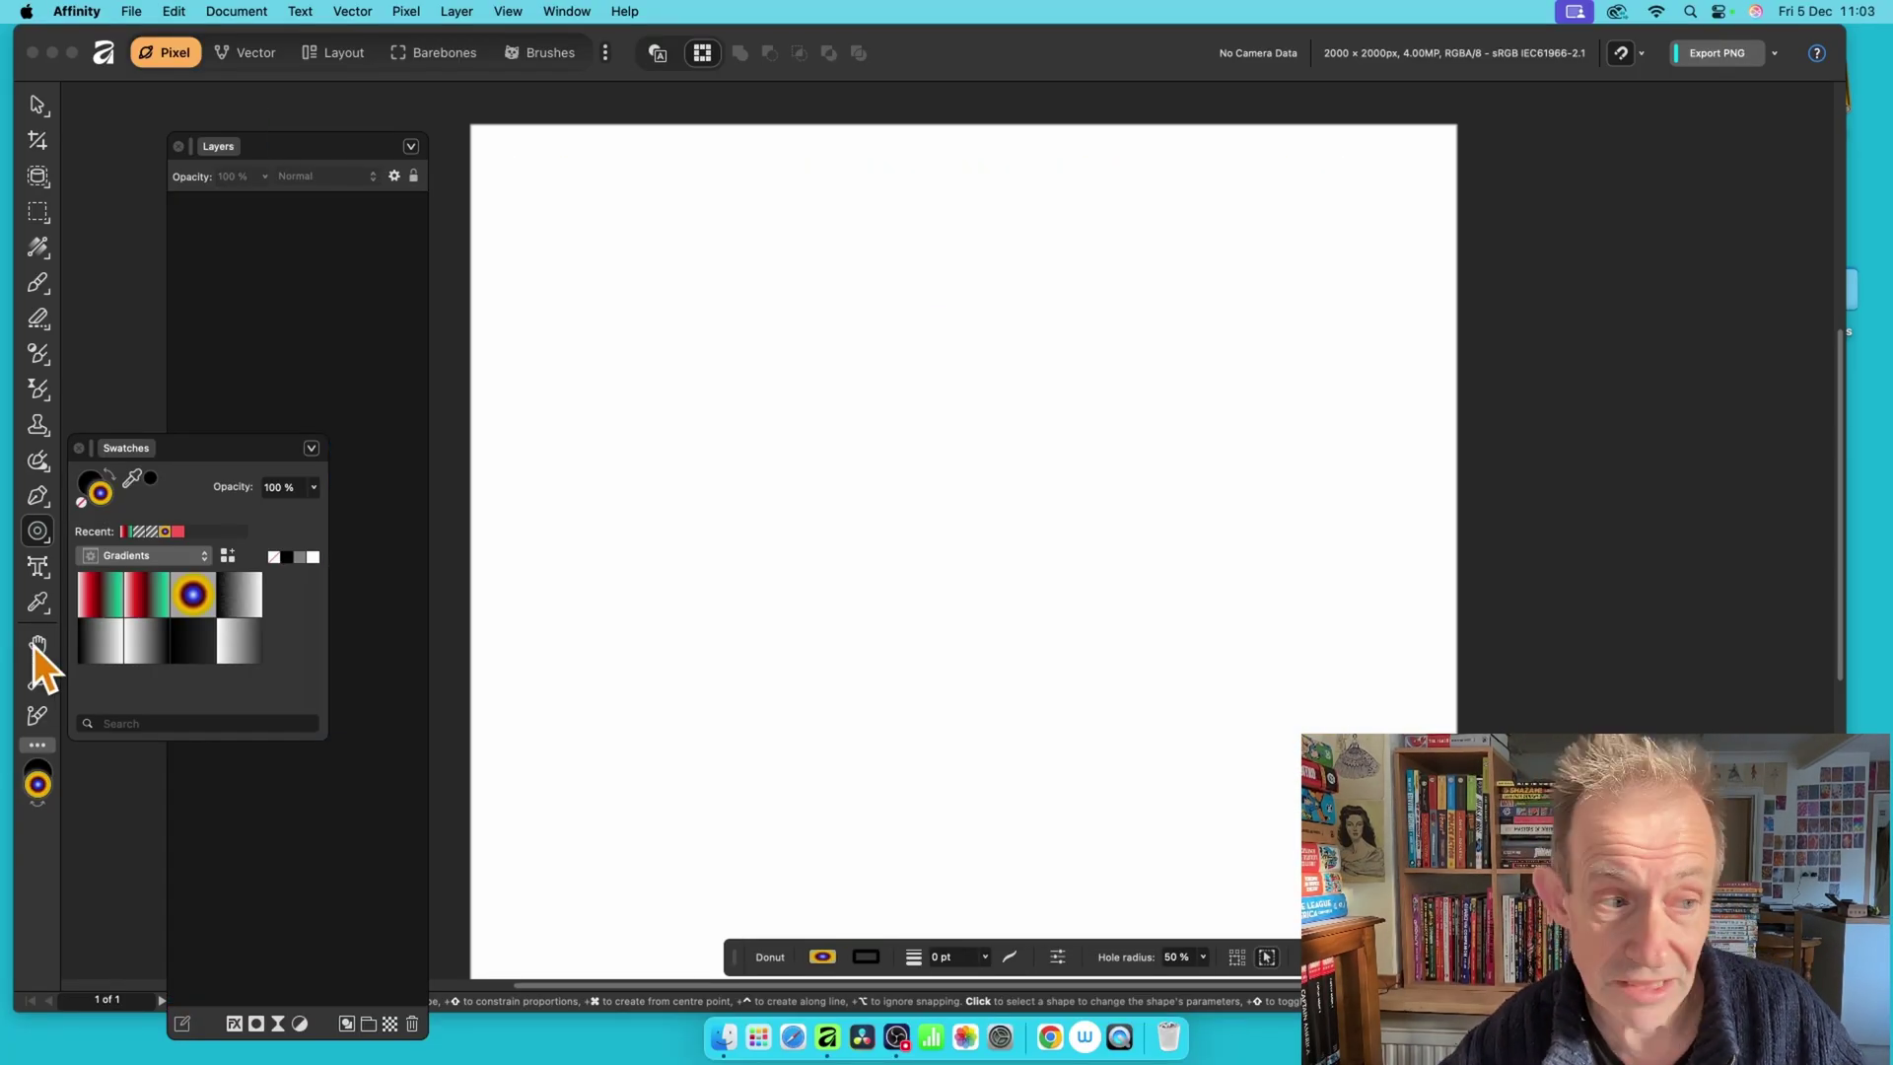
# Draw three rows of four gradient five-point stars with the Star tool, then enter the Vector persona.
pyautogui.click(37, 532)
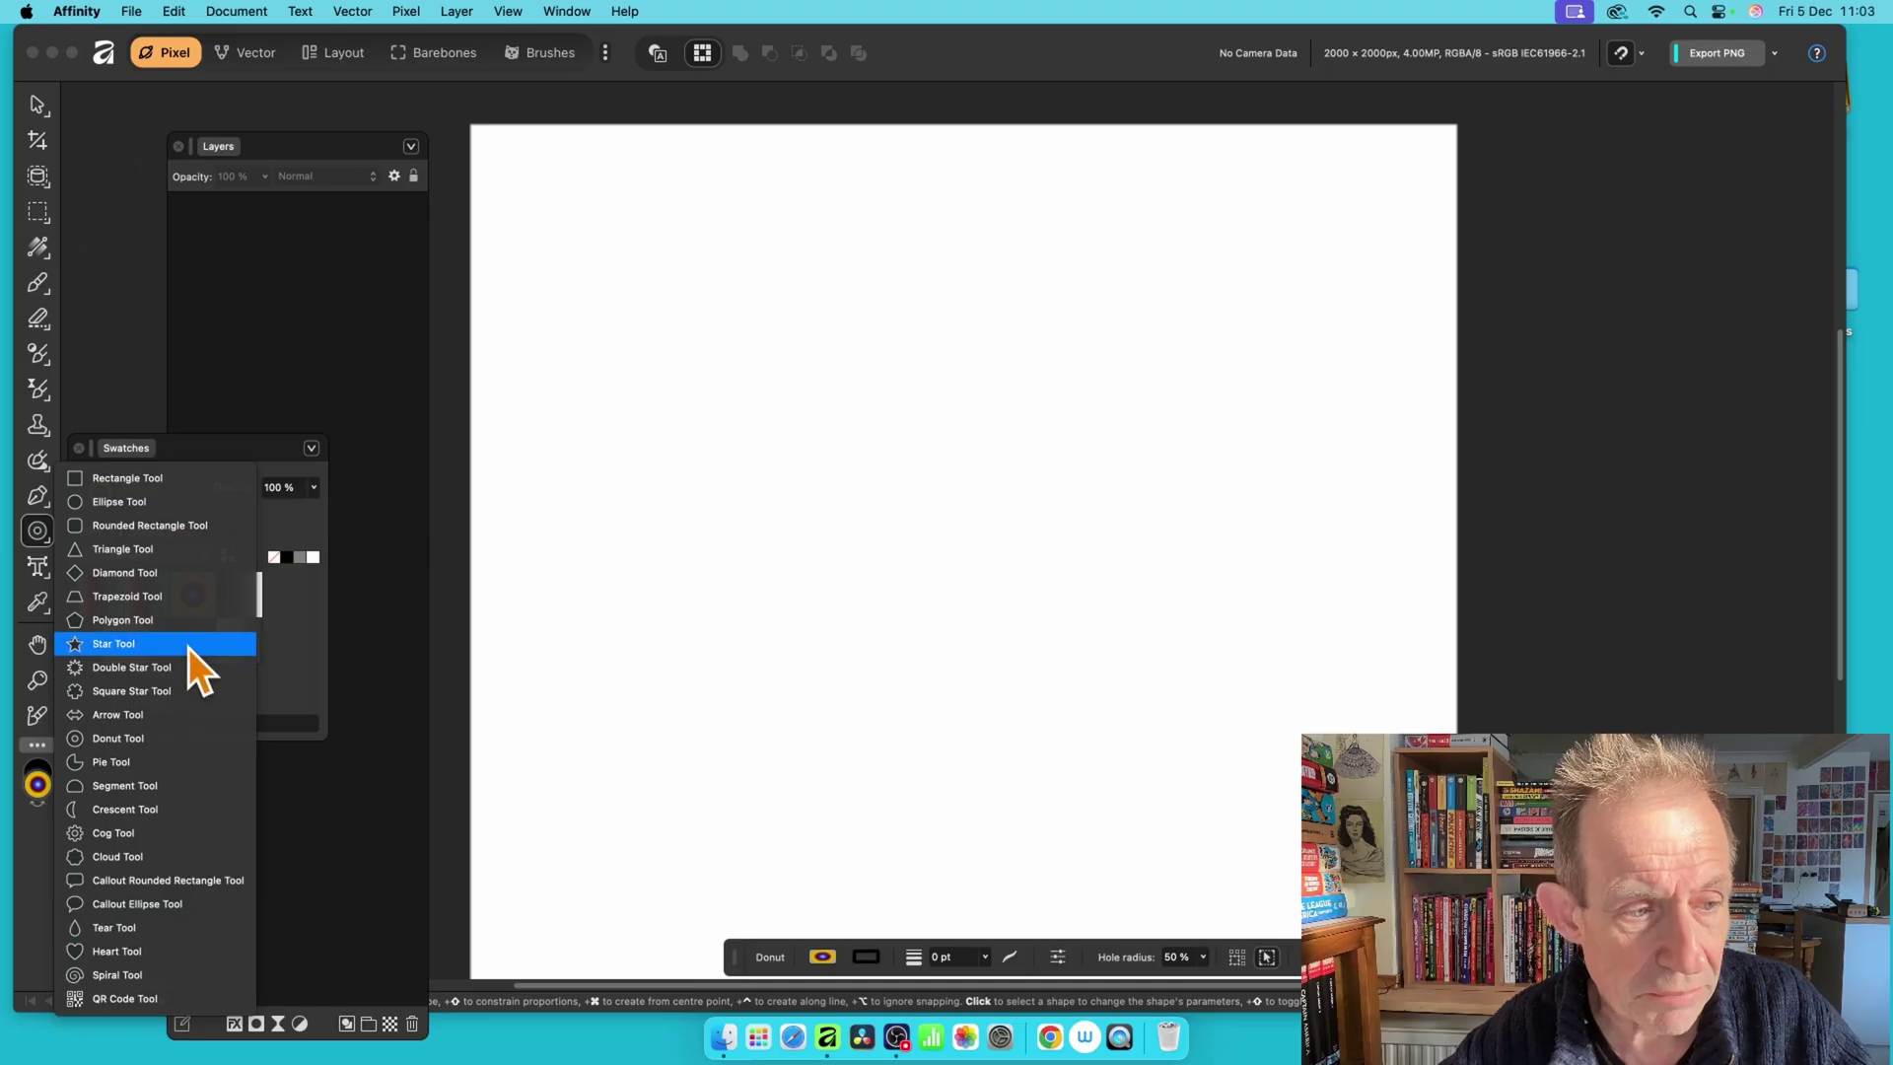
pyautogui.click(158, 646)
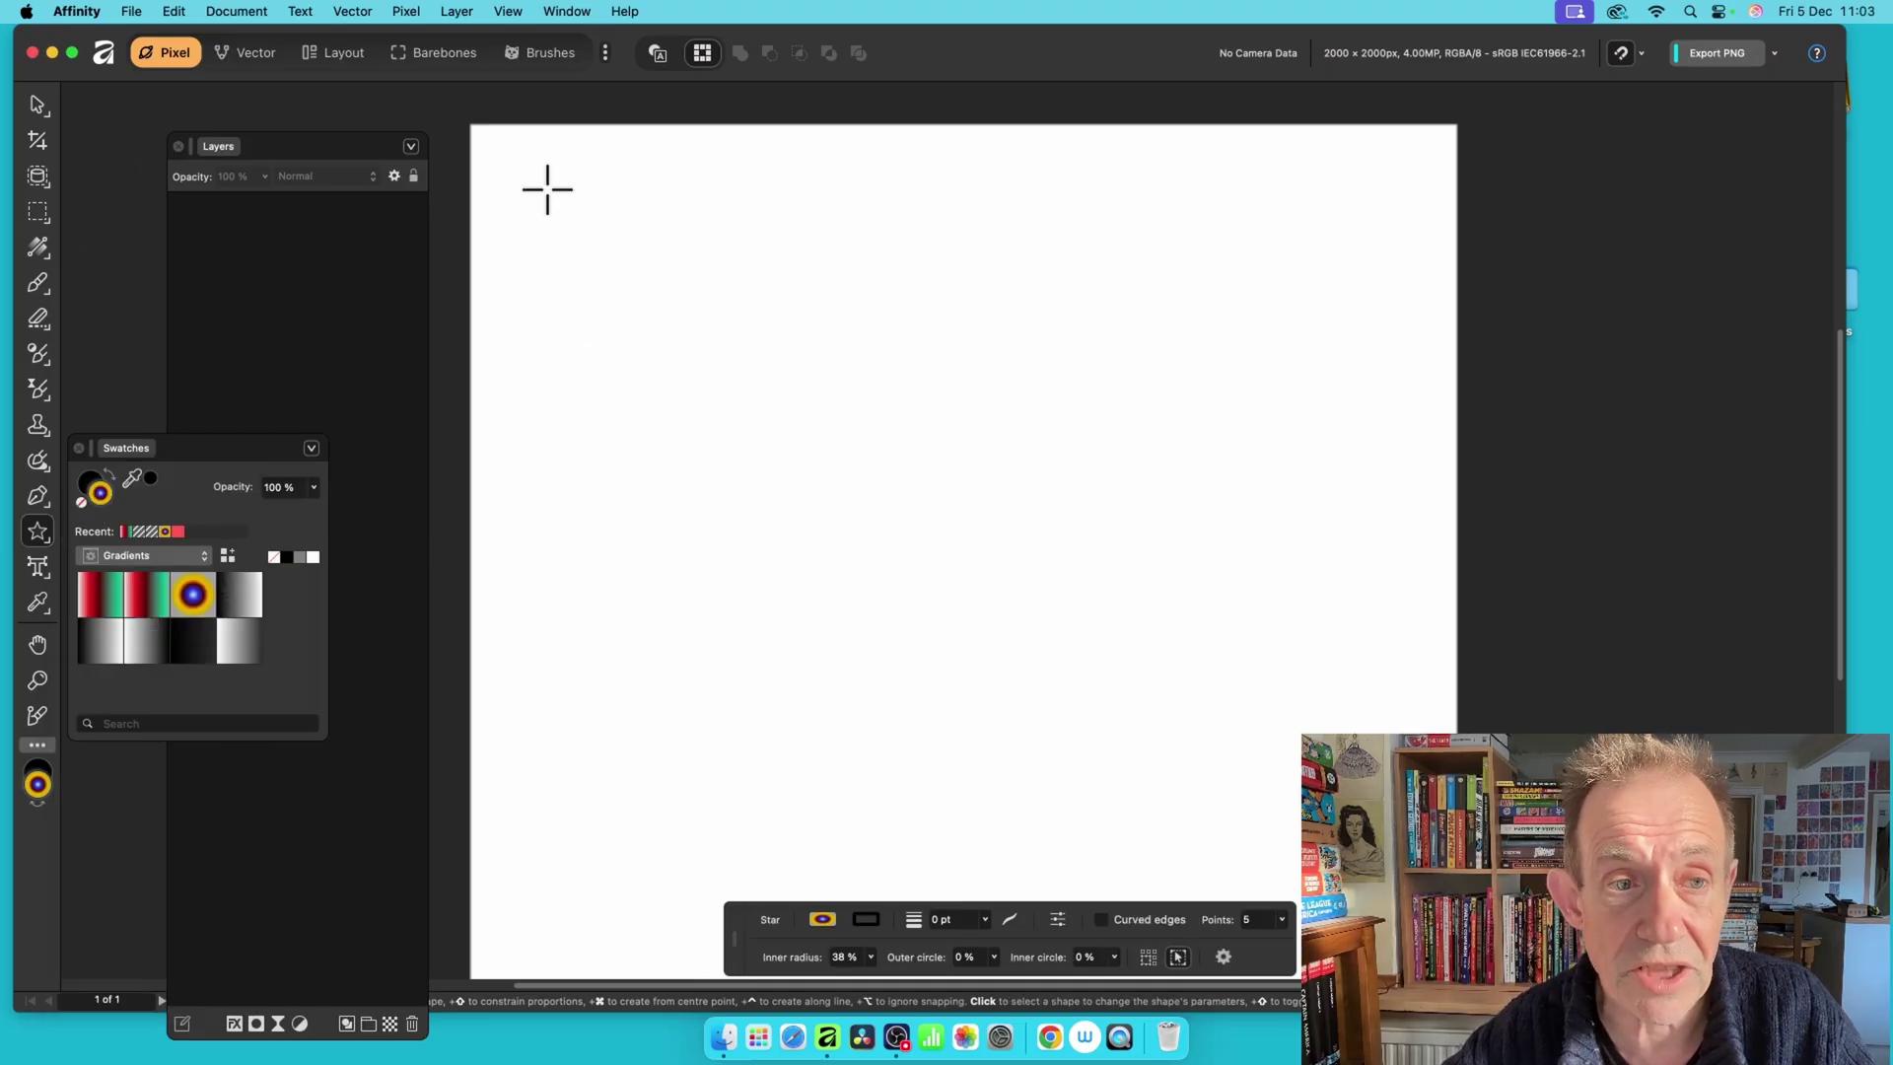
pyautogui.moveTo(546, 186); pyautogui.dragTo(691, 329)
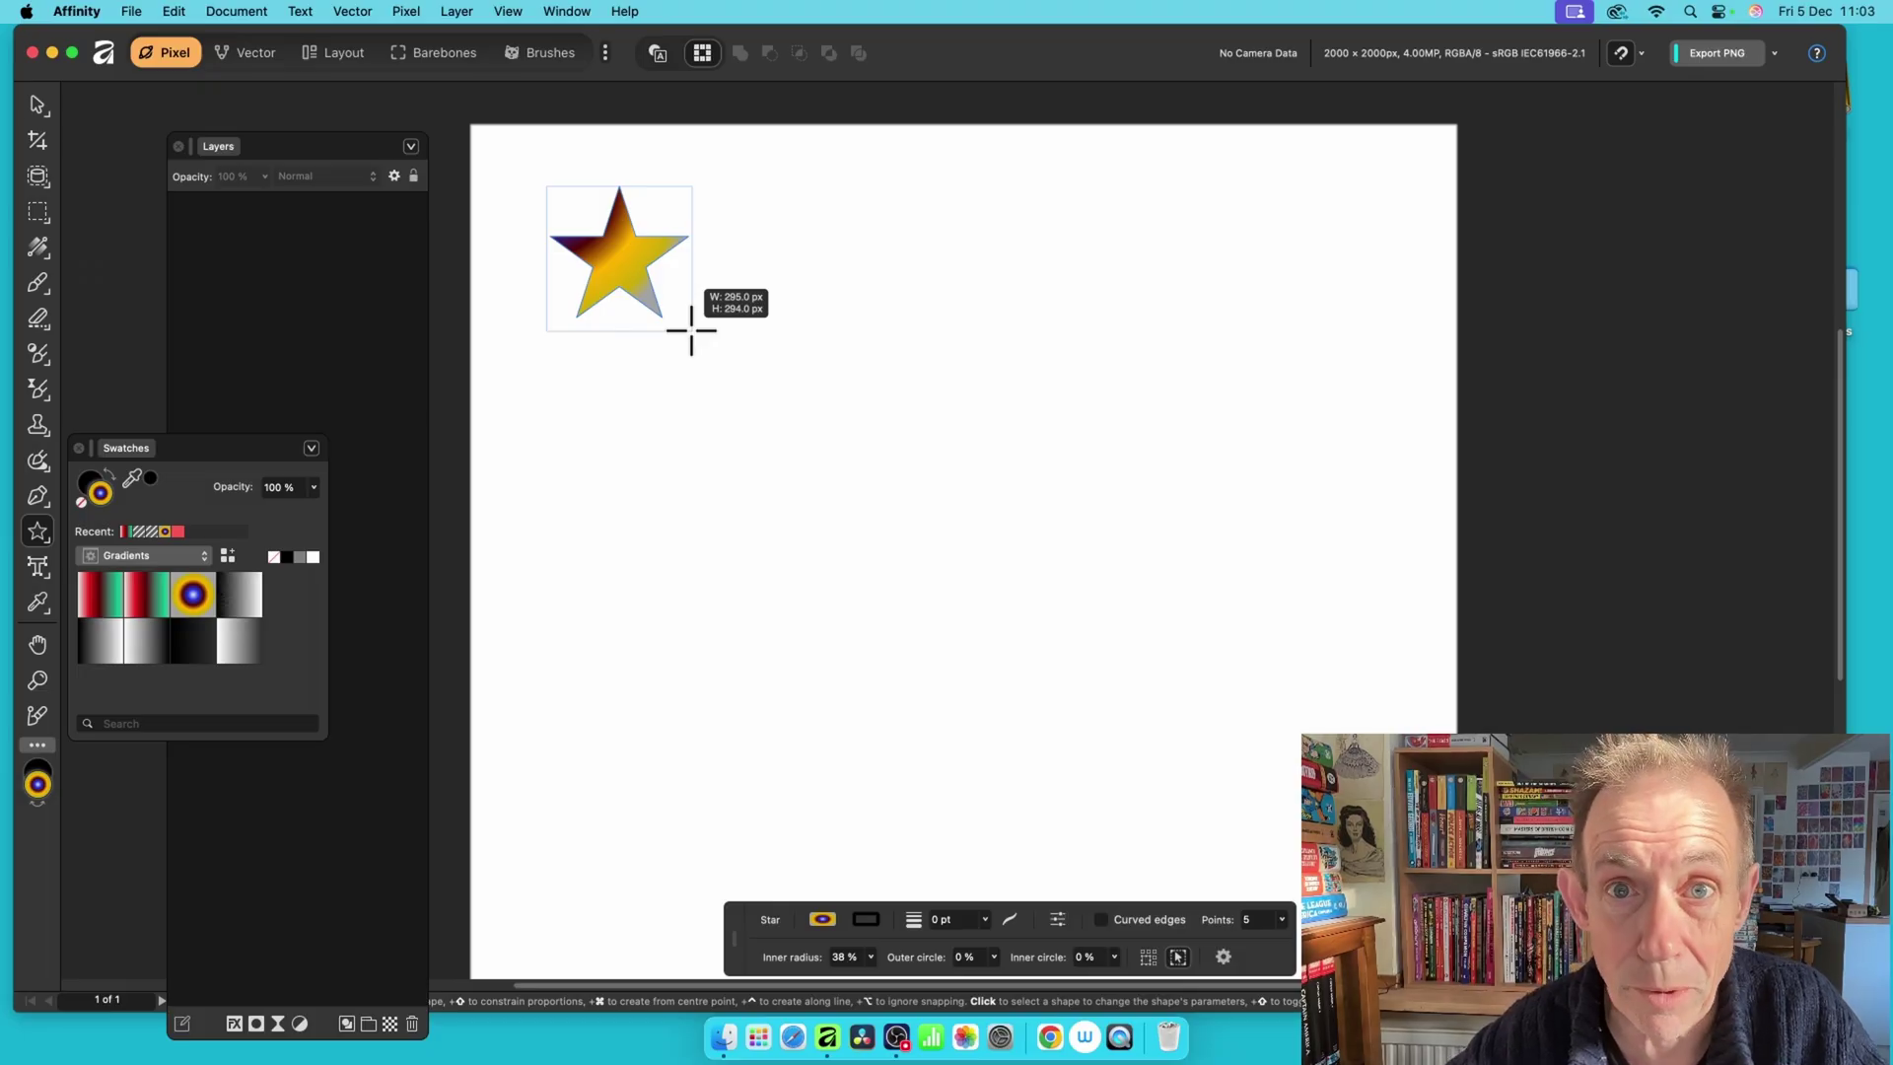
pyautogui.moveTo(691, 329); pyautogui.dragTo(762, 375)
pyautogui.press('Right')
pyautogui.press('Right')
pyautogui.press('Right')
pyautogui.press('Up')
pyautogui.press('Up')
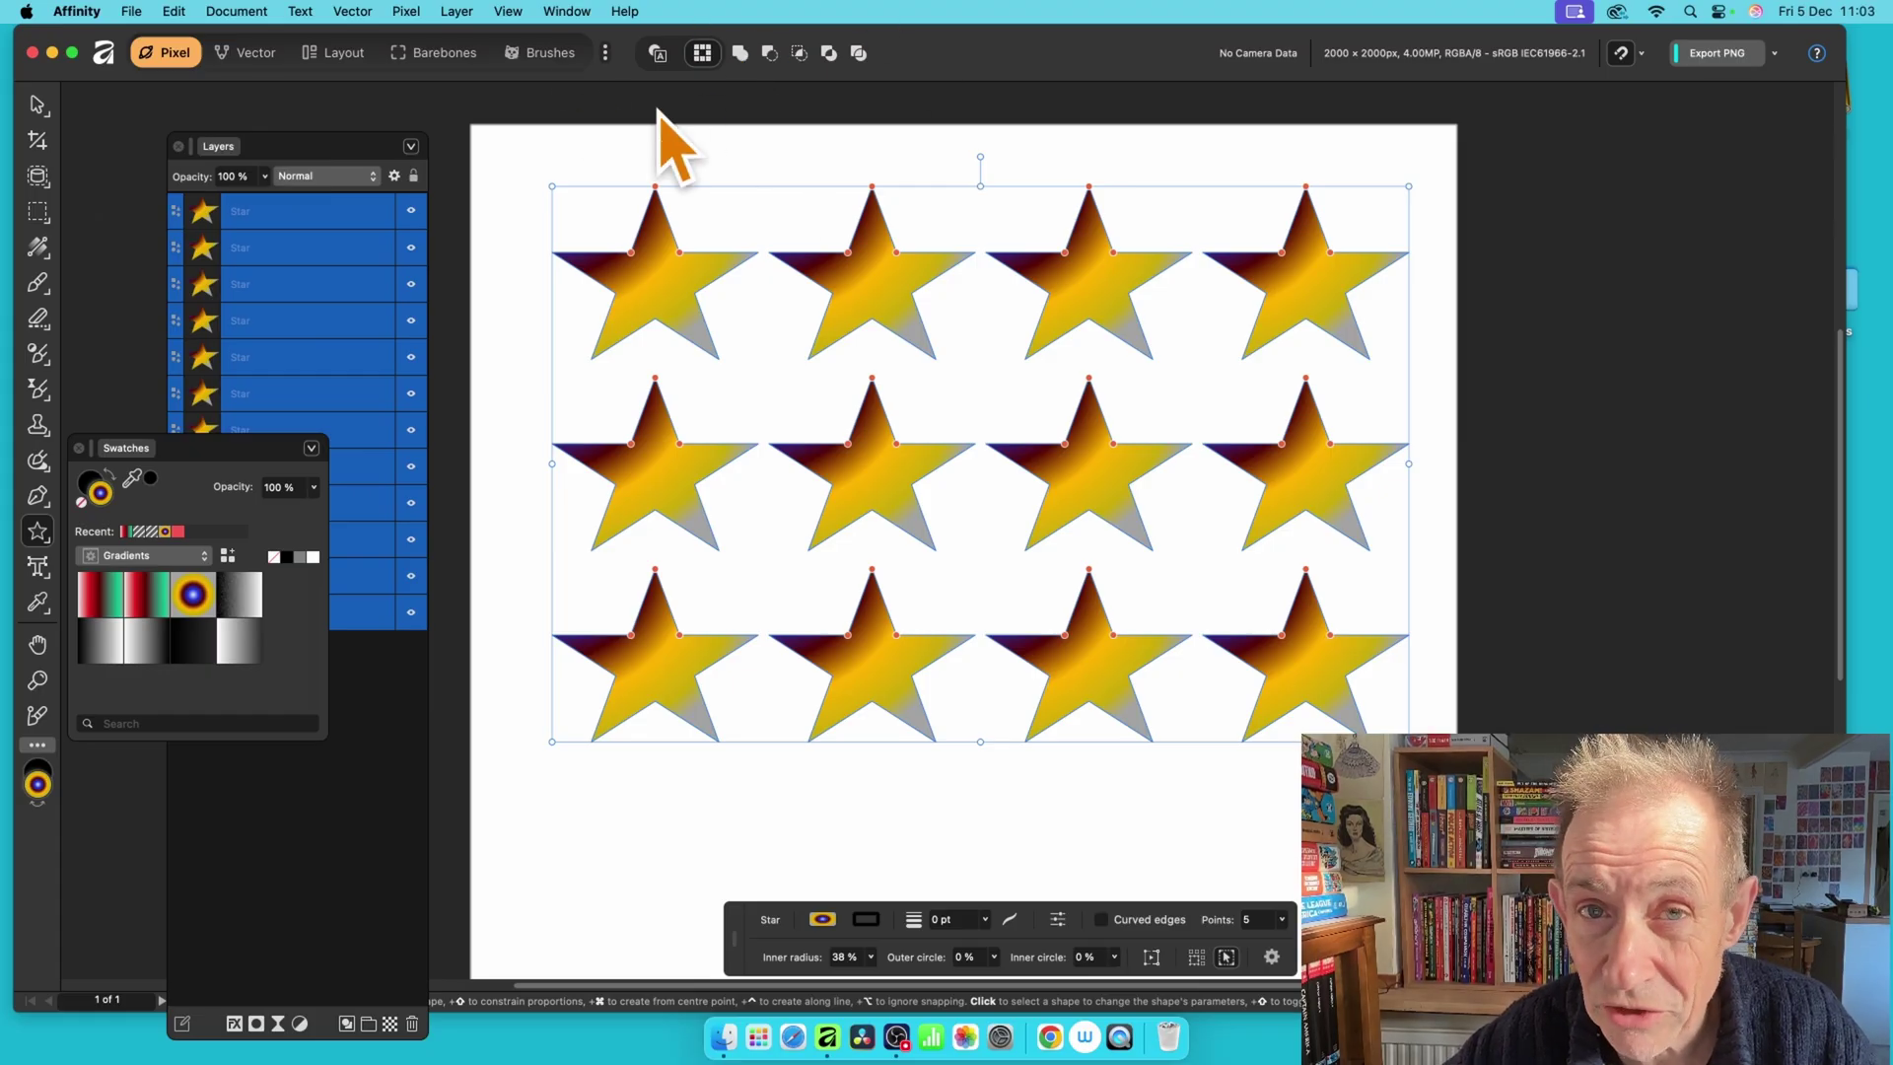
pyautogui.click(254, 56)
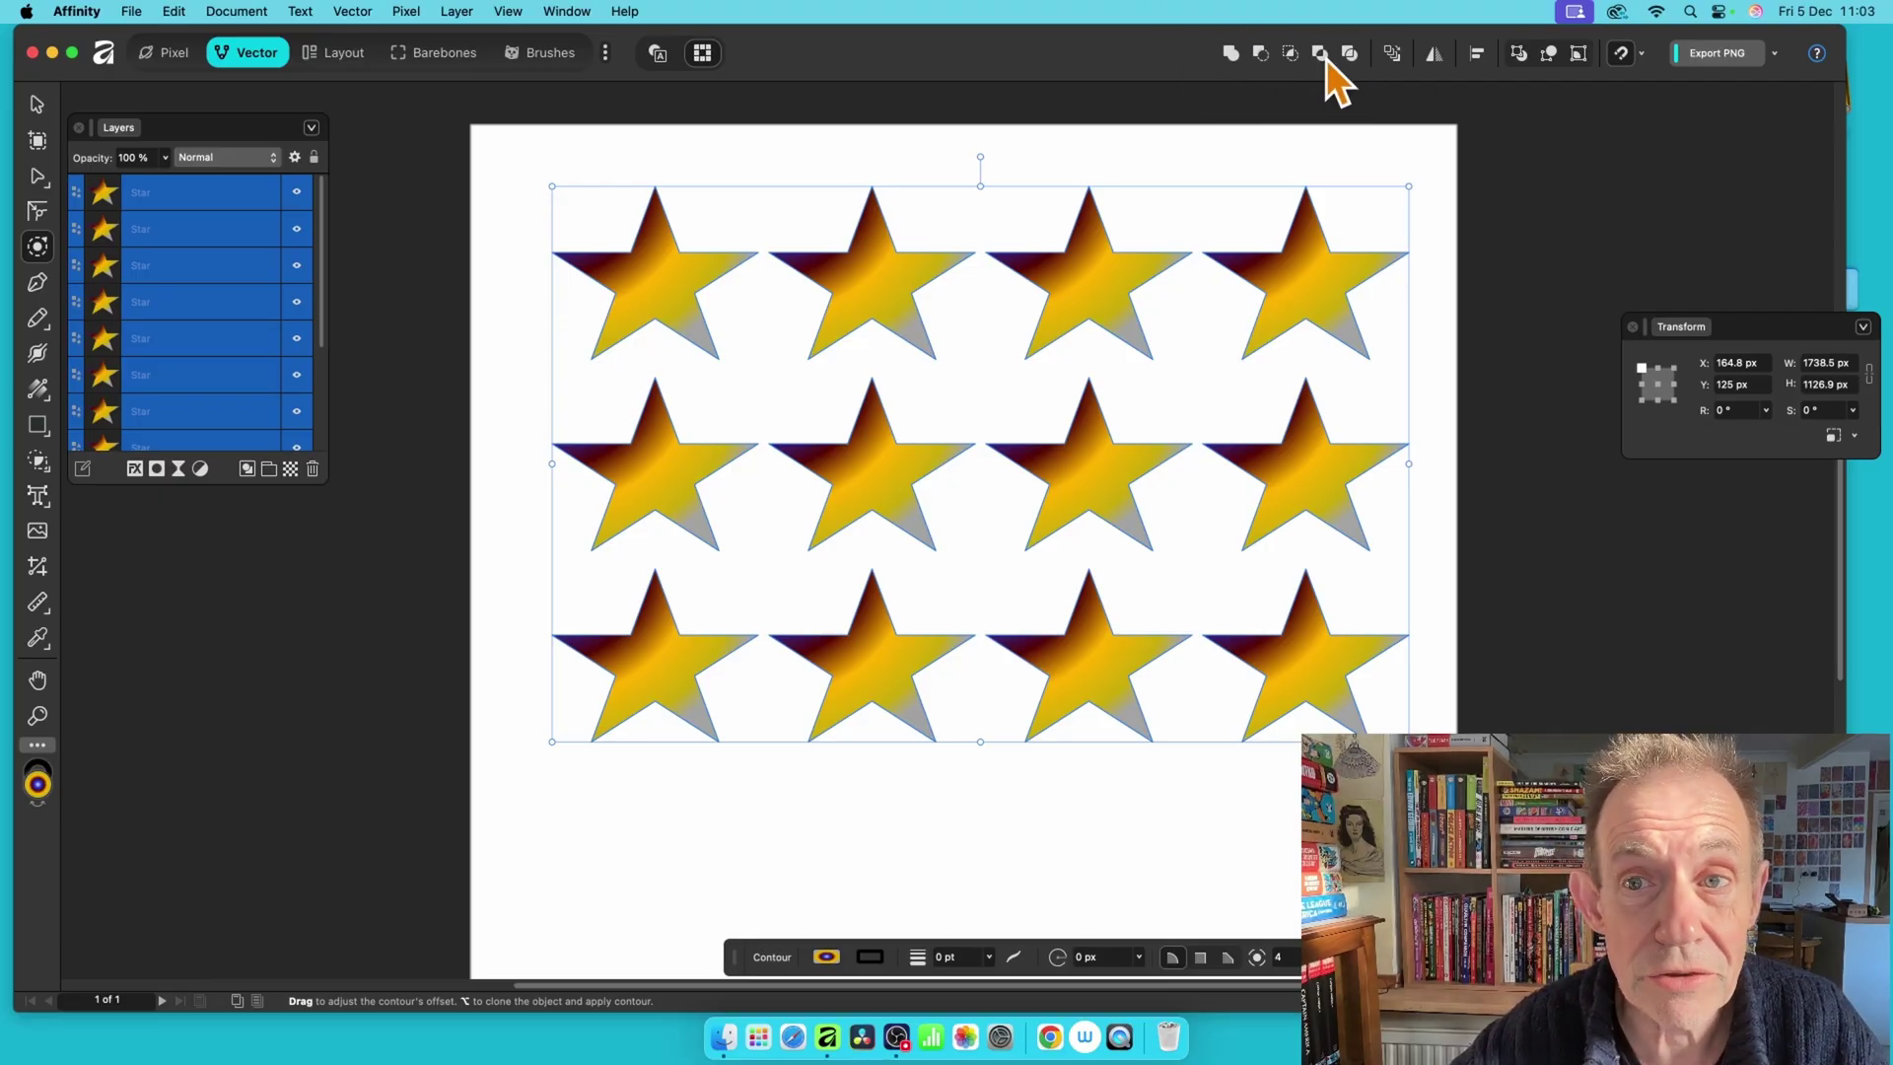
# Merge the twelve stars with Add and drag one blue-brown-yellow elliptical gradient across them.
pyautogui.click(1232, 57)
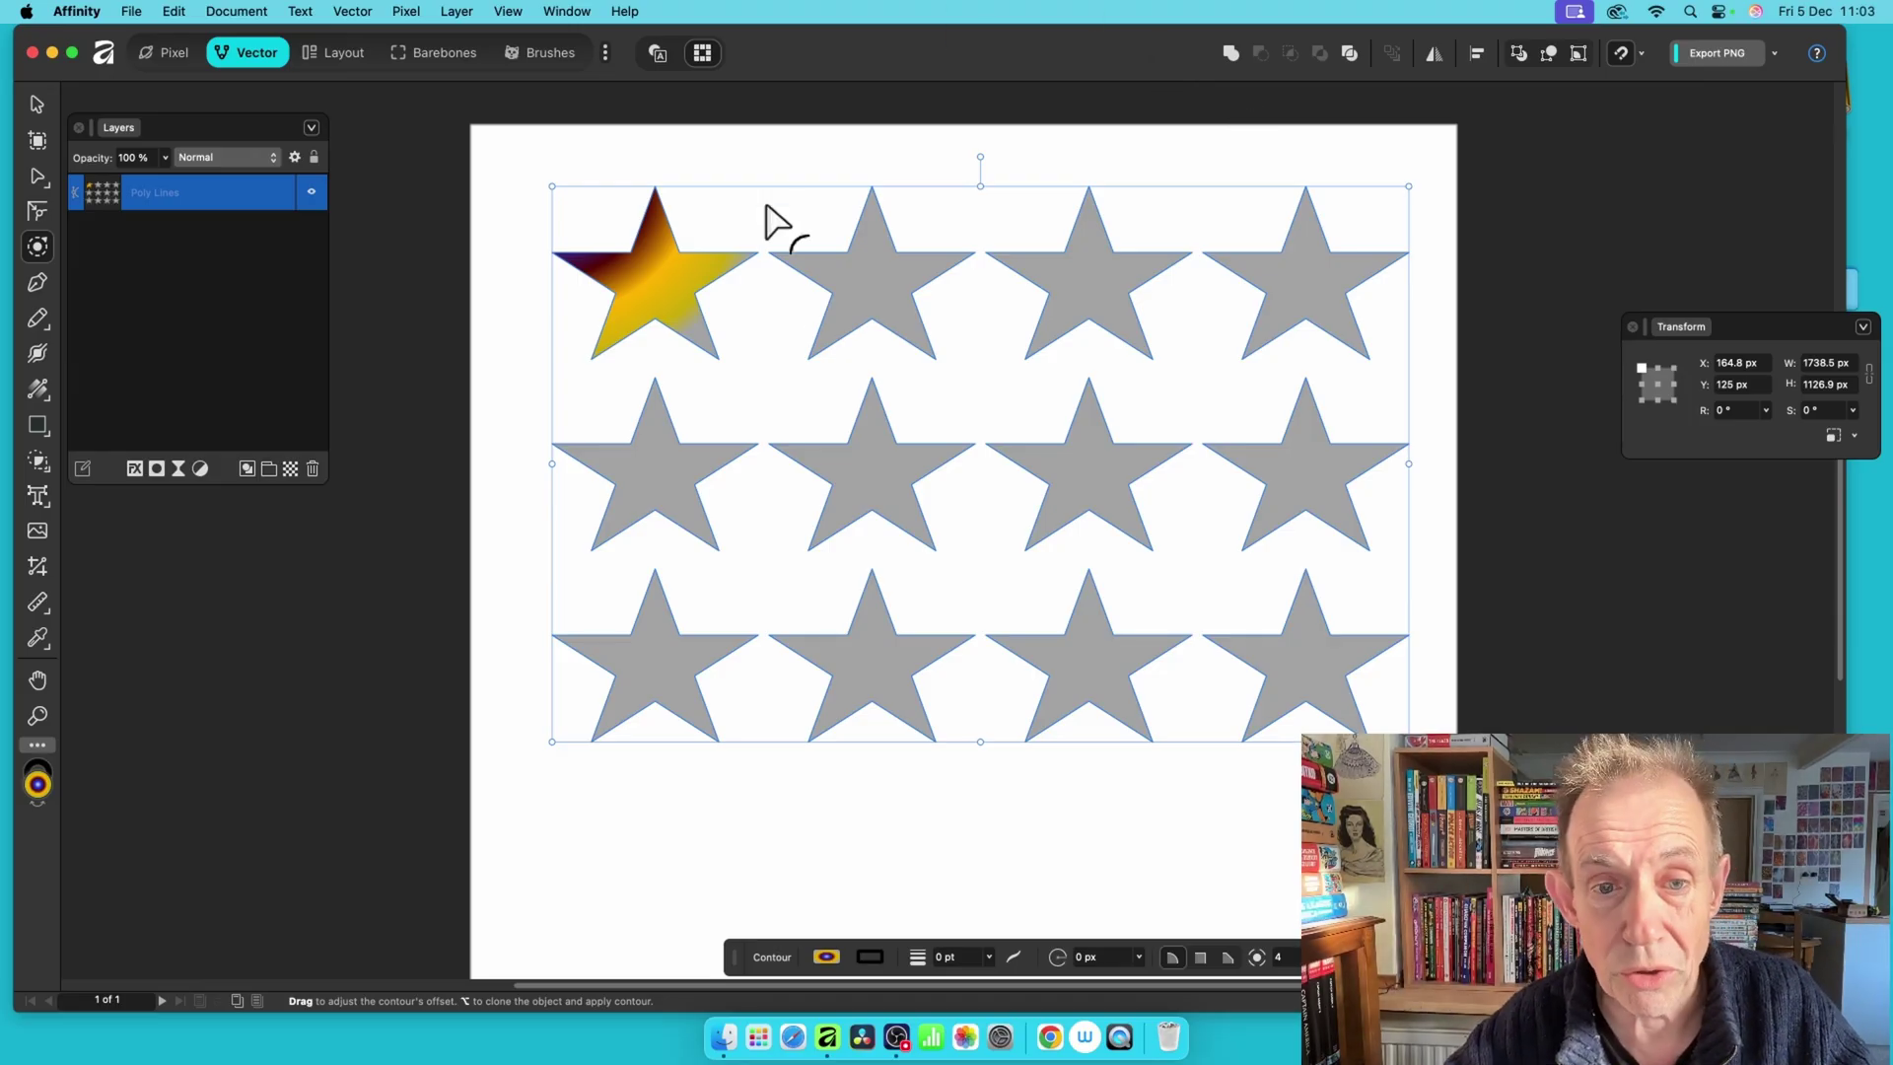
pyautogui.click(37, 390)
pyautogui.moveTo(680, 262); pyautogui.dragTo(1385, 718)
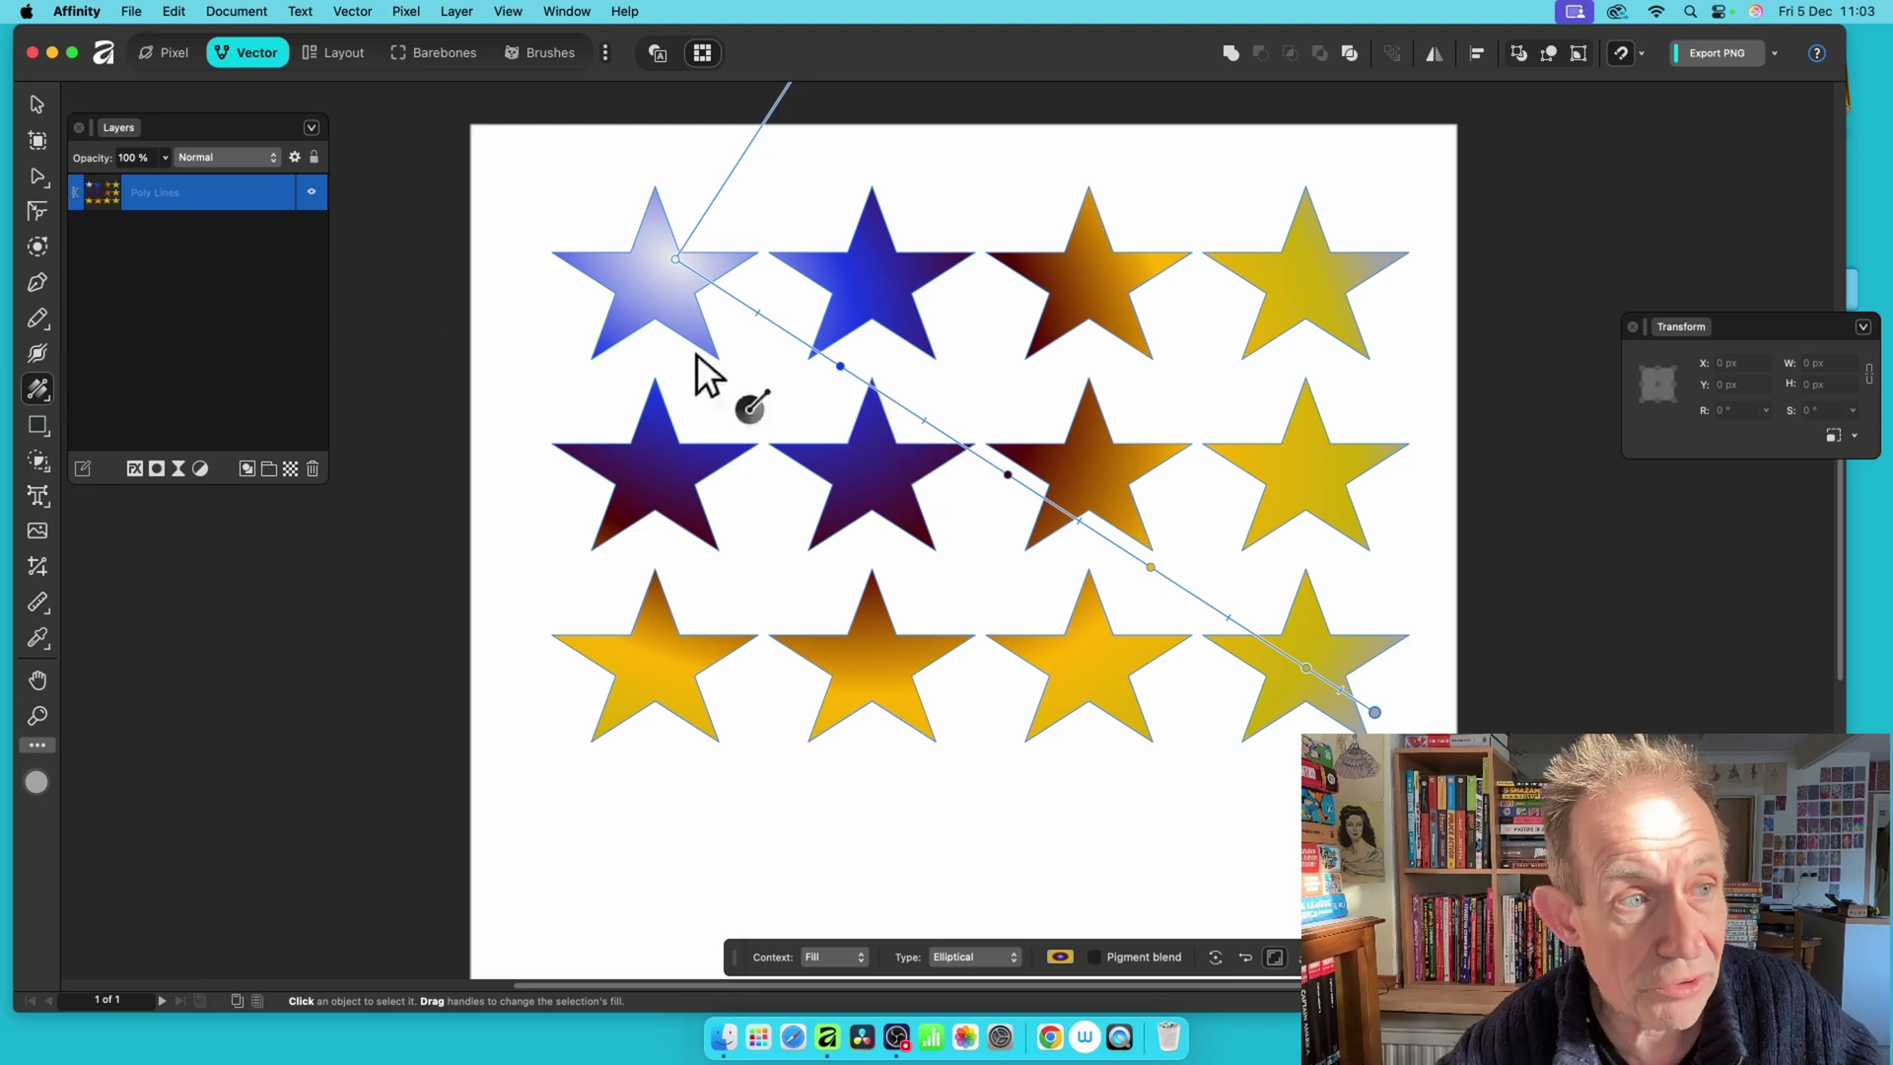
pyautogui.click(34, 106)
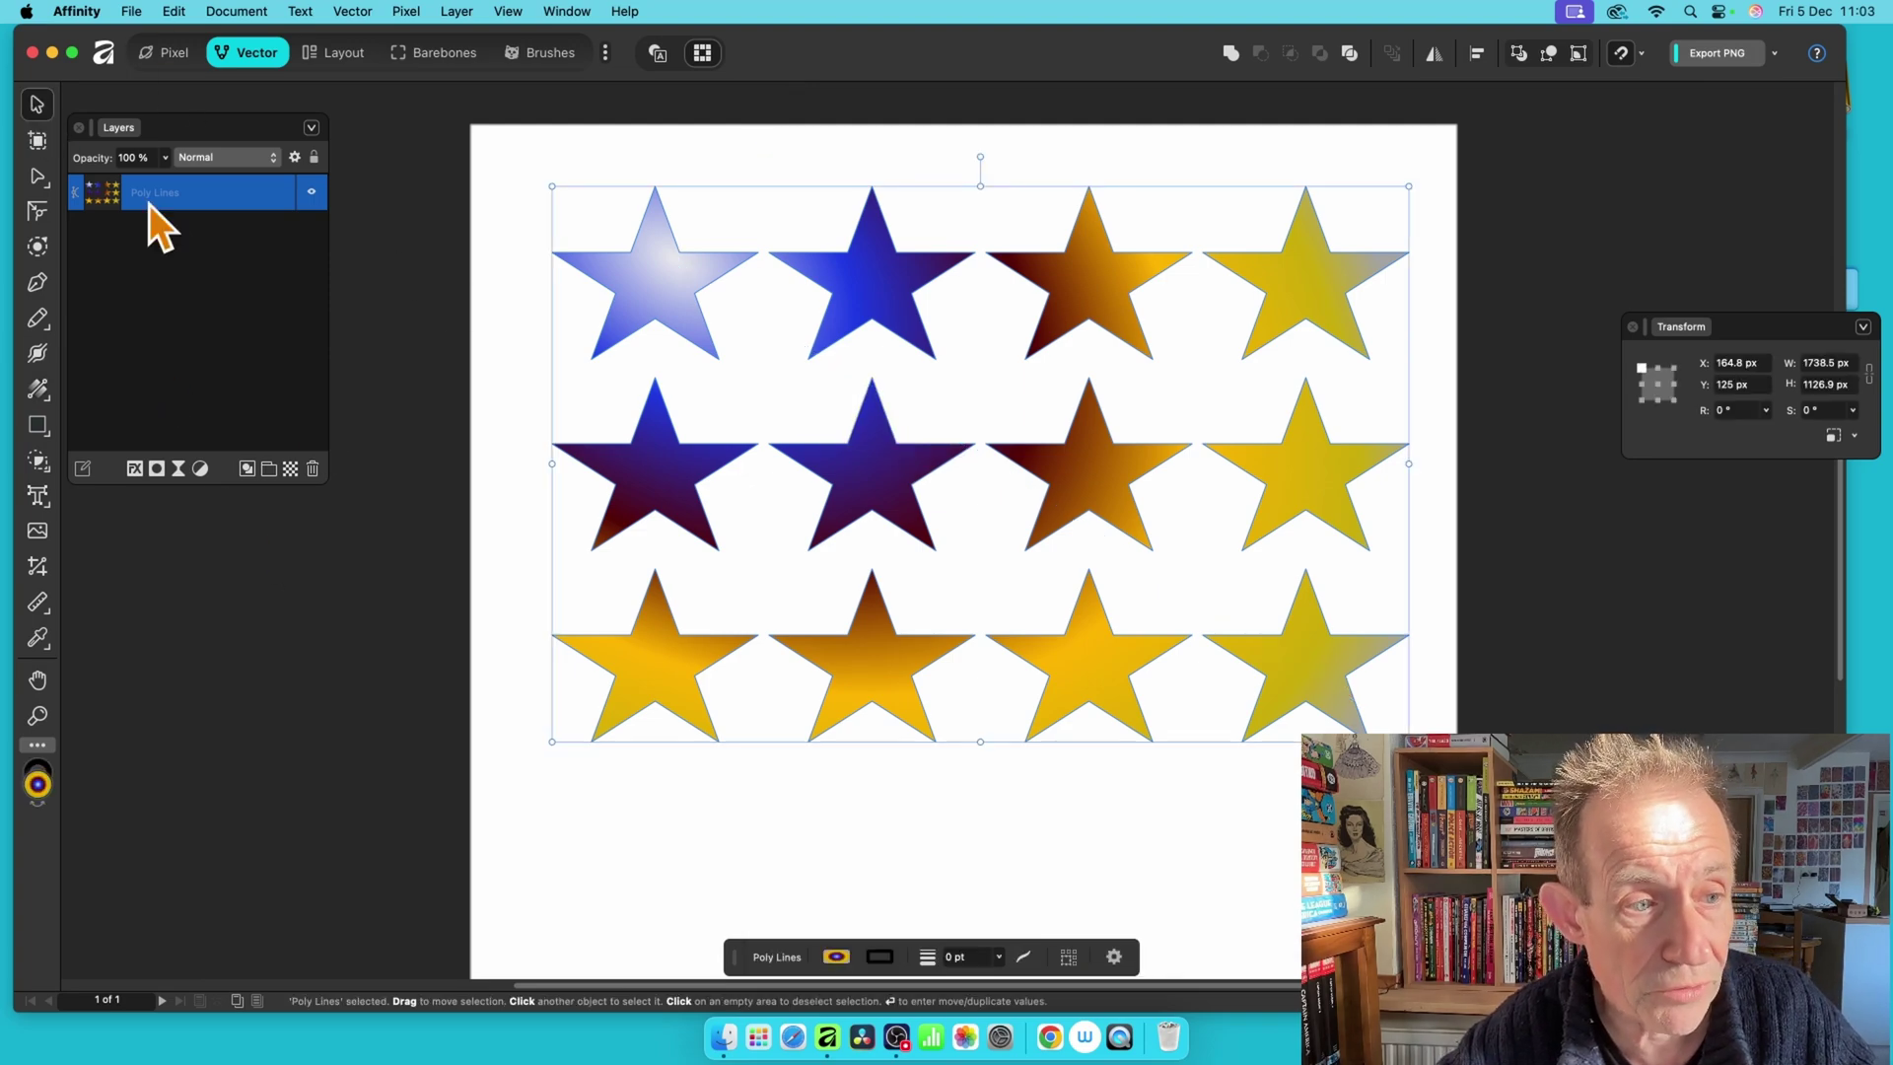
# Enable the 3D effect in the fx layer effects and raise its radius to 57.7 px.
pyautogui.click(135, 470)
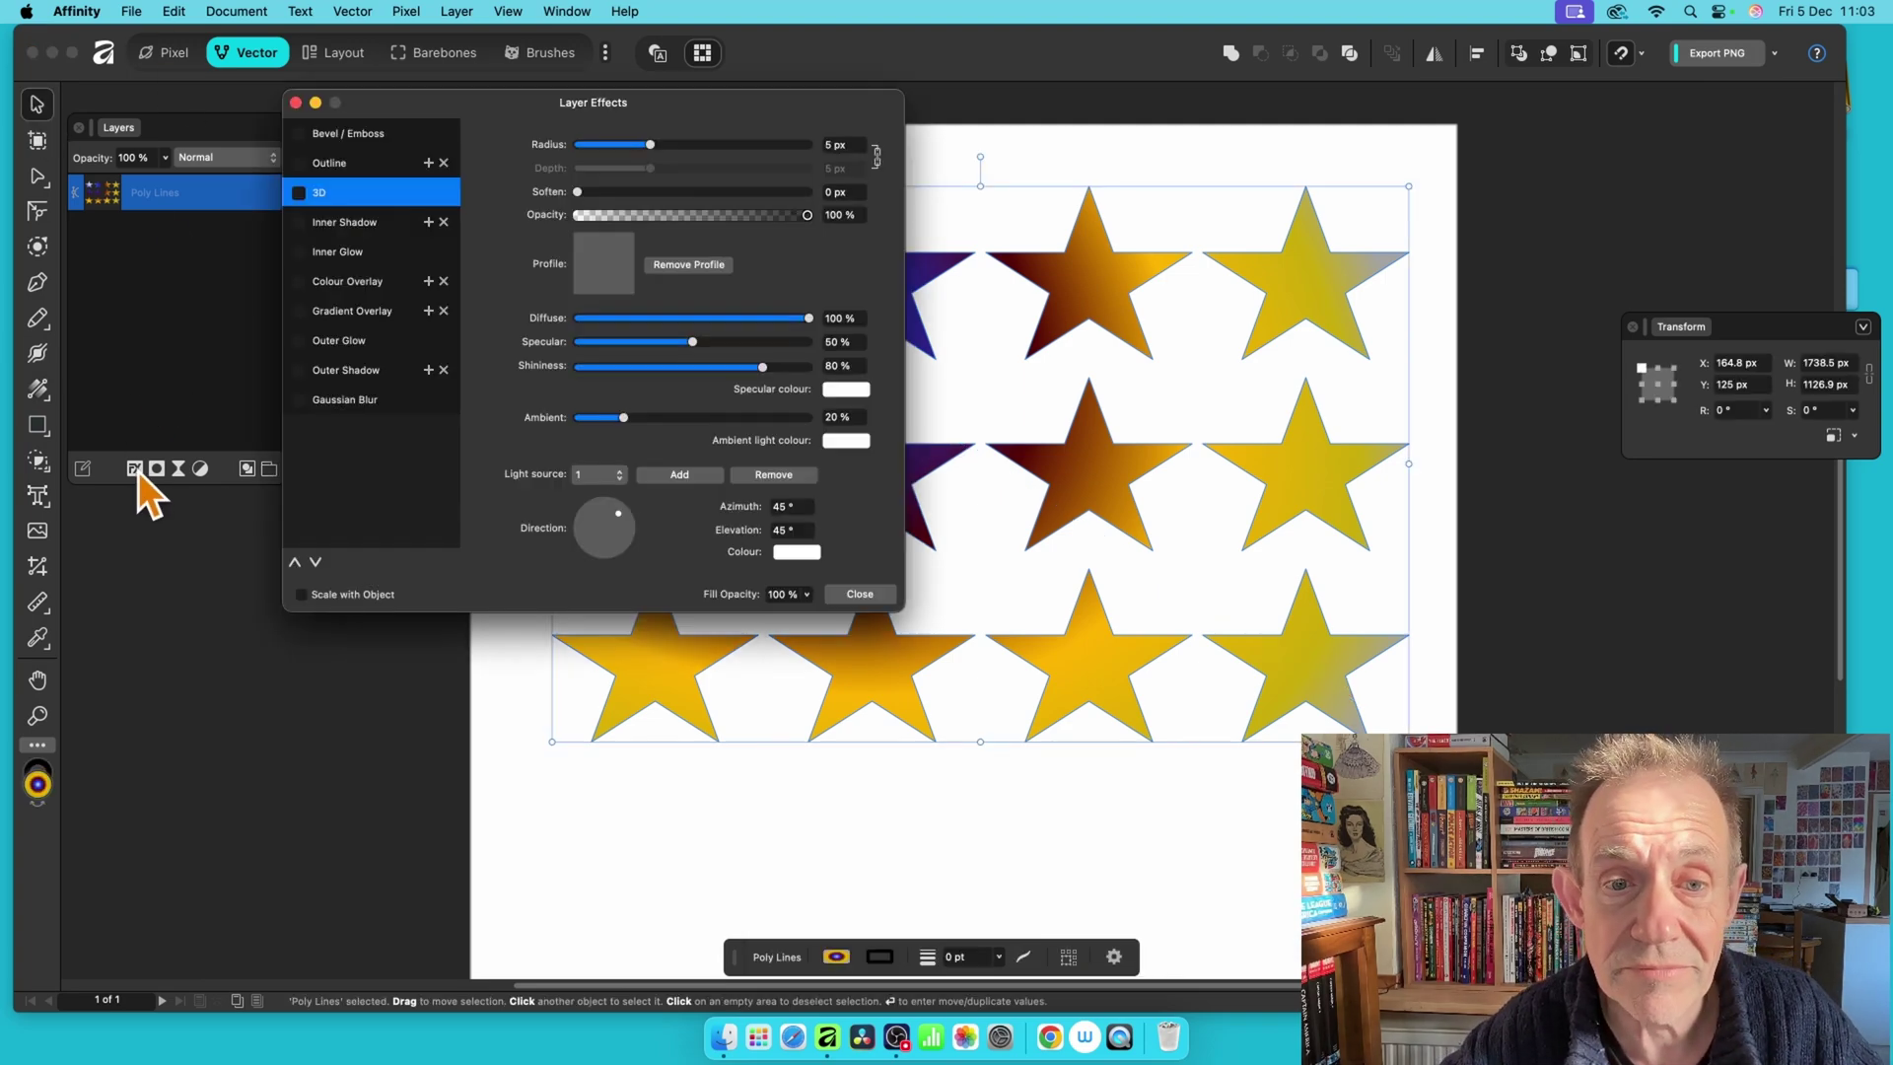
pyautogui.click(298, 193)
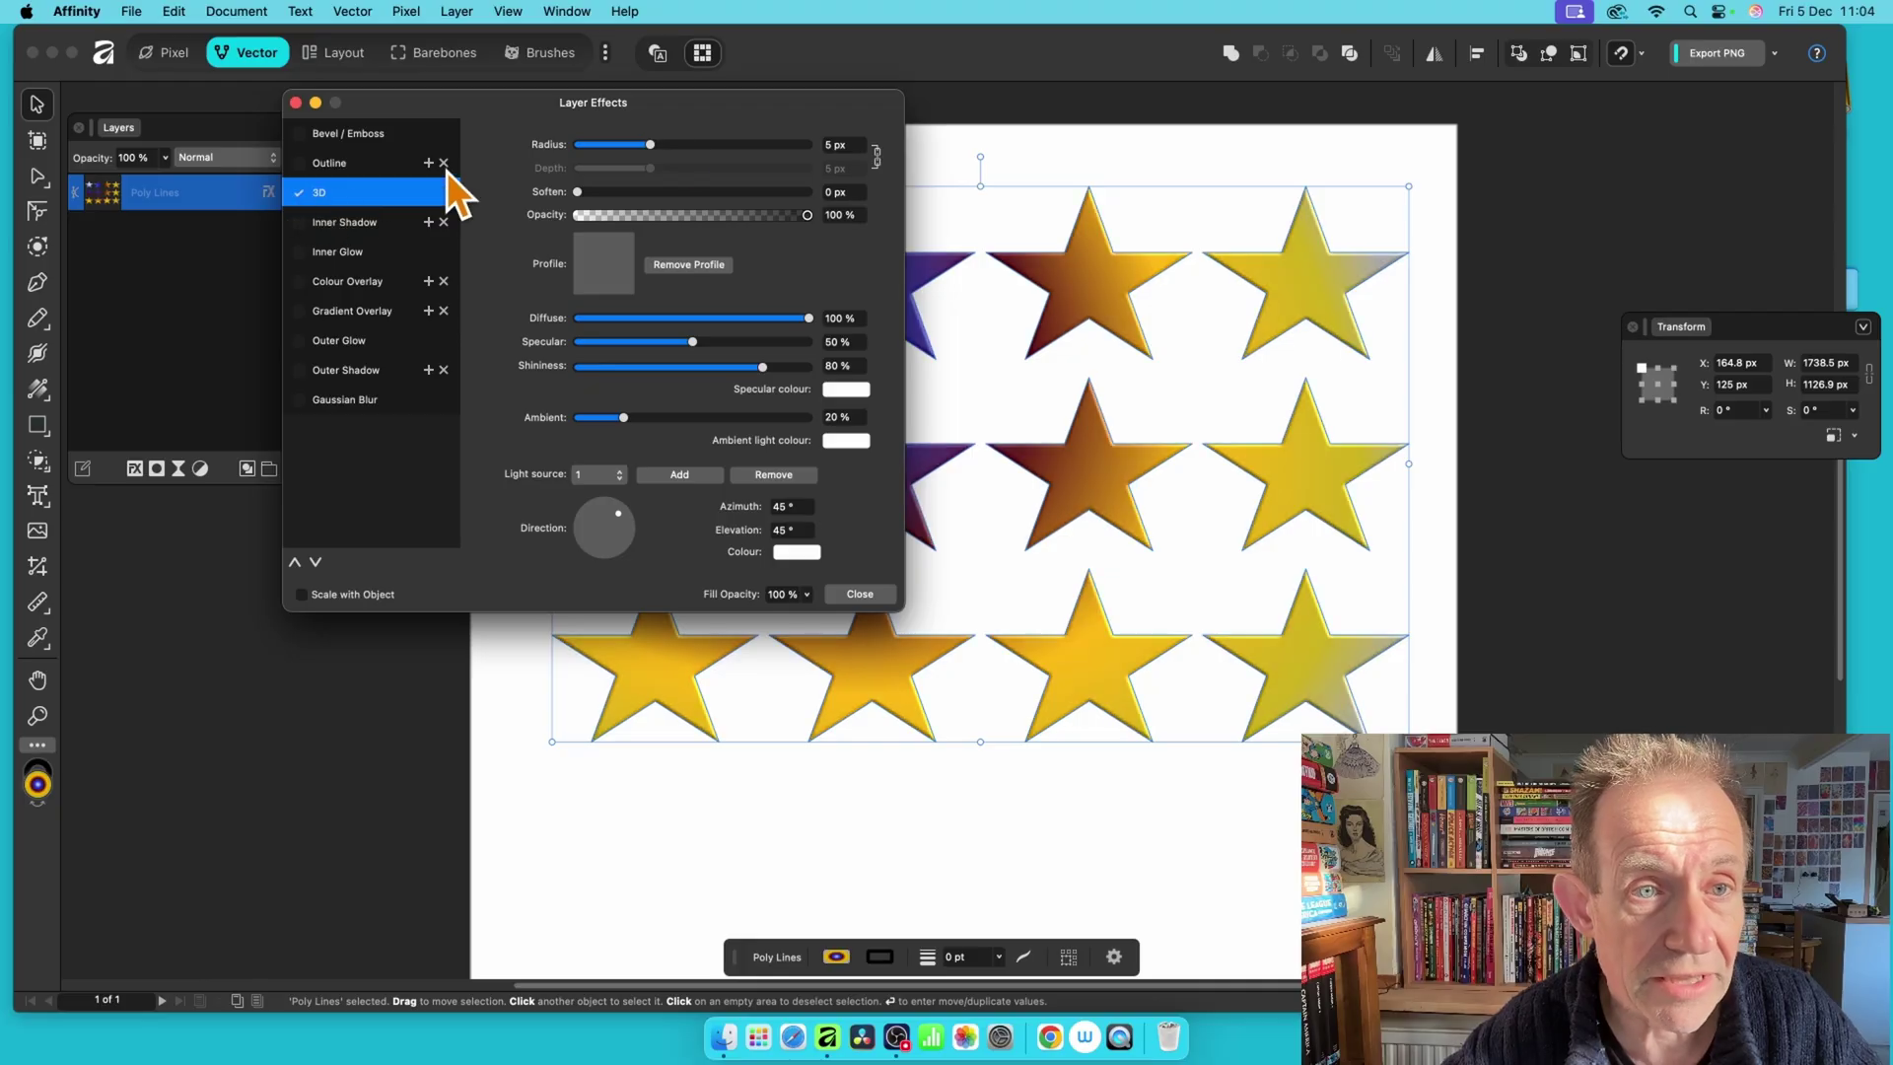
pyautogui.moveTo(670, 146); pyautogui.dragTo(787, 150)
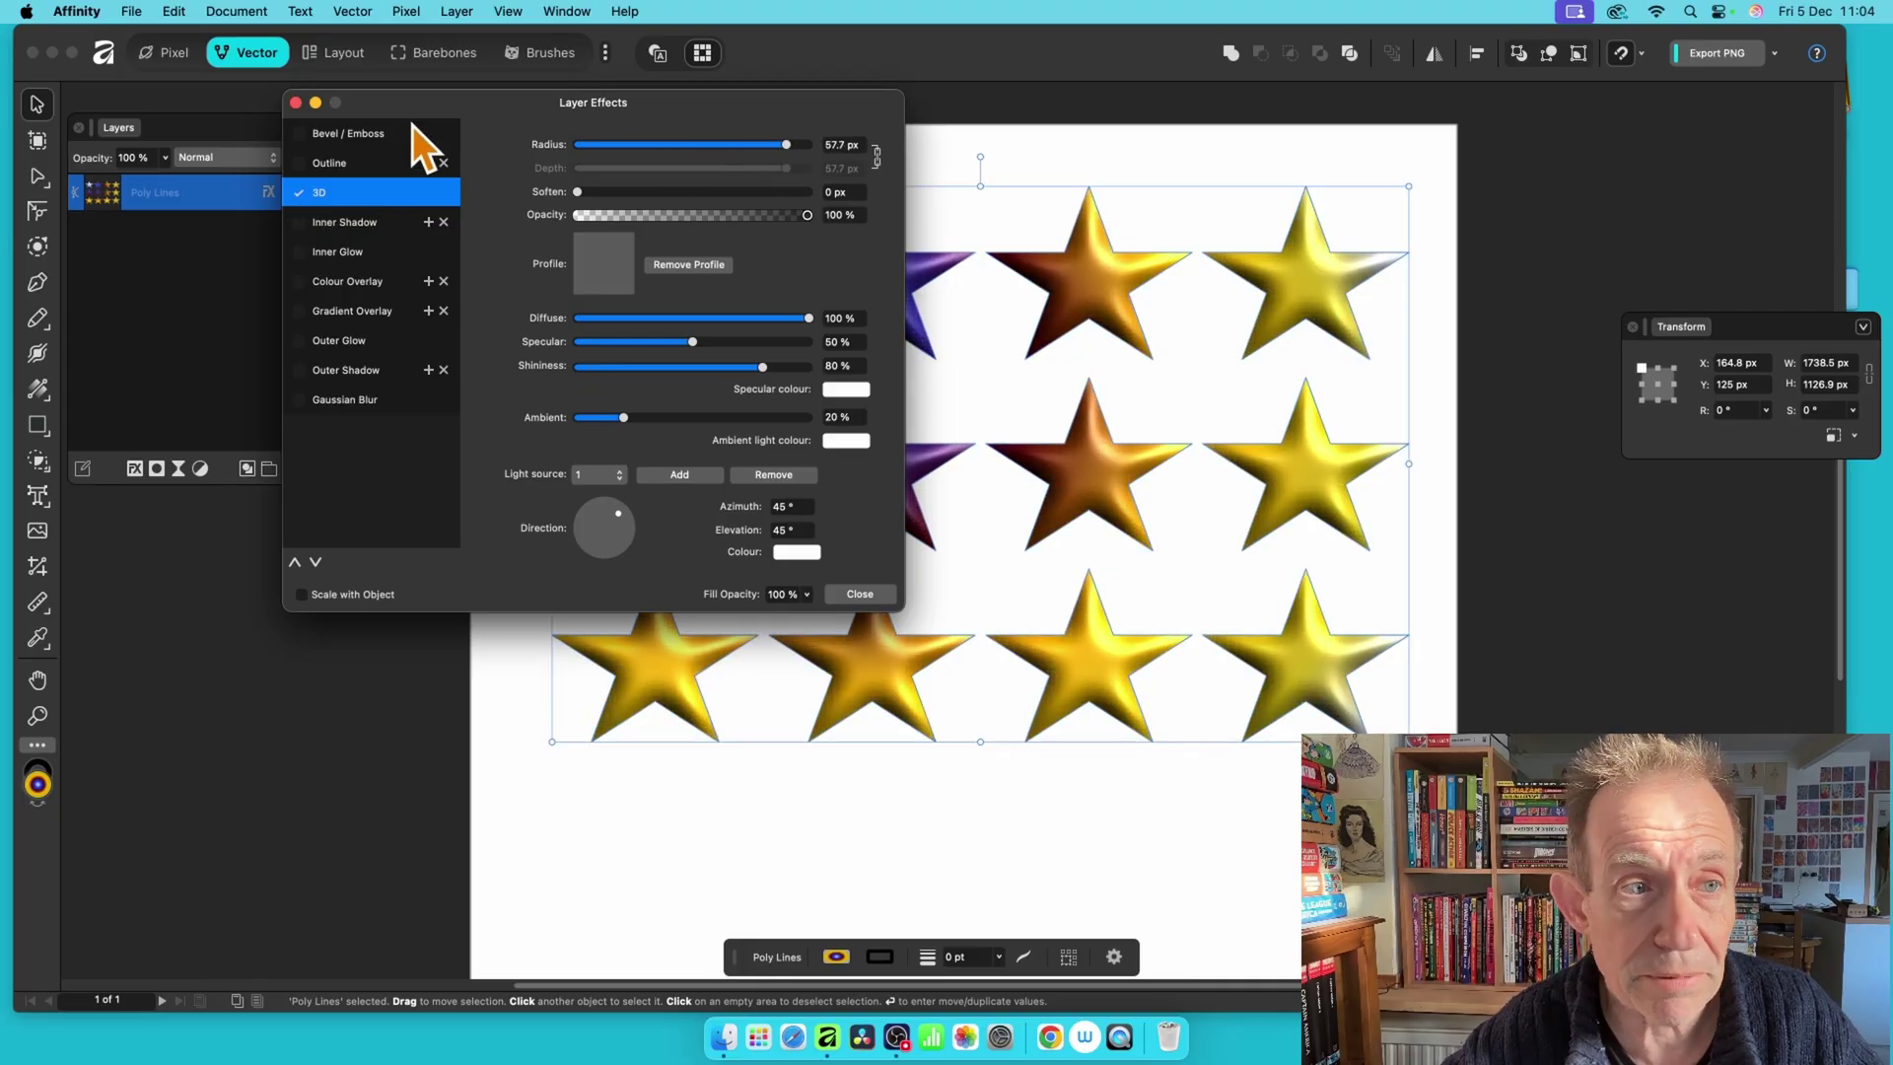